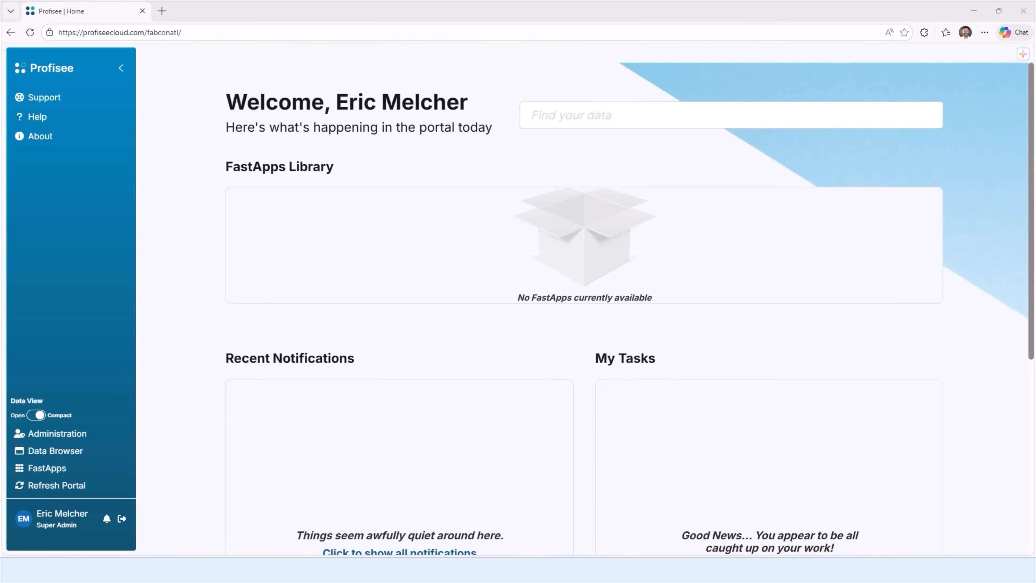
Step: Open the Aisey assistant and submit the copied question about structuring product data in Profisee
{"action": "left_click", "coordinate": [1022, 55]}
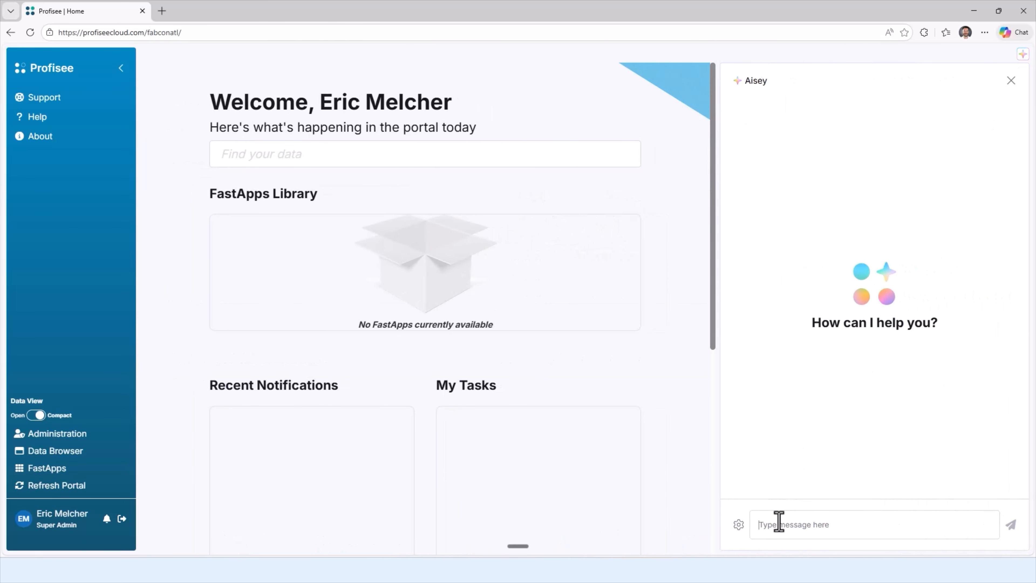
{"action": "type", "text": "I want to manage multiple data sets around Product data. How do I create and organize my model?"}
{"action": "key", "text": "Return"}
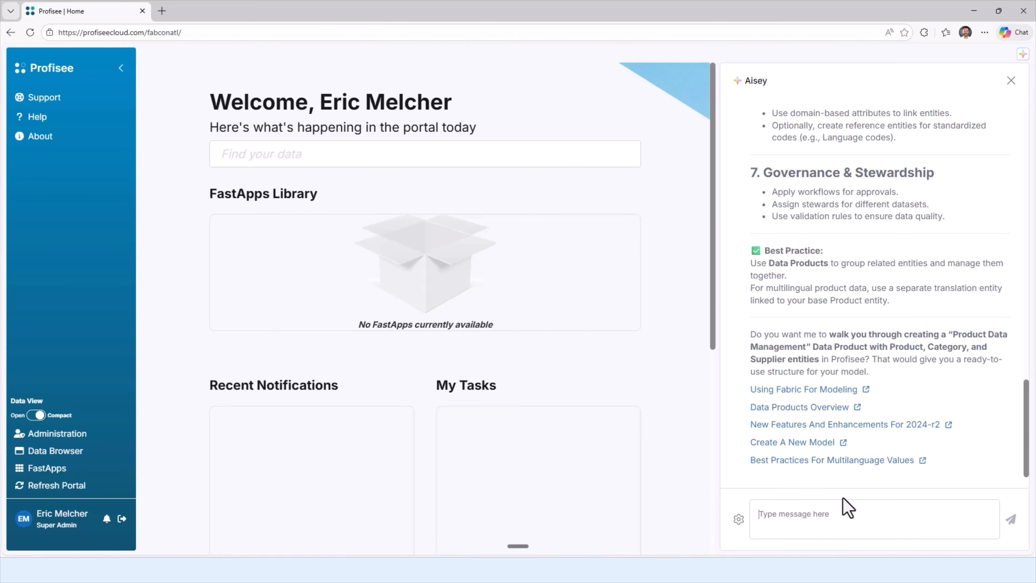
Step: Have Aisey create an entity named Item and navigate to it, and close the assistant
{"action": "type", "text": "Can you create an entity named Item?"}
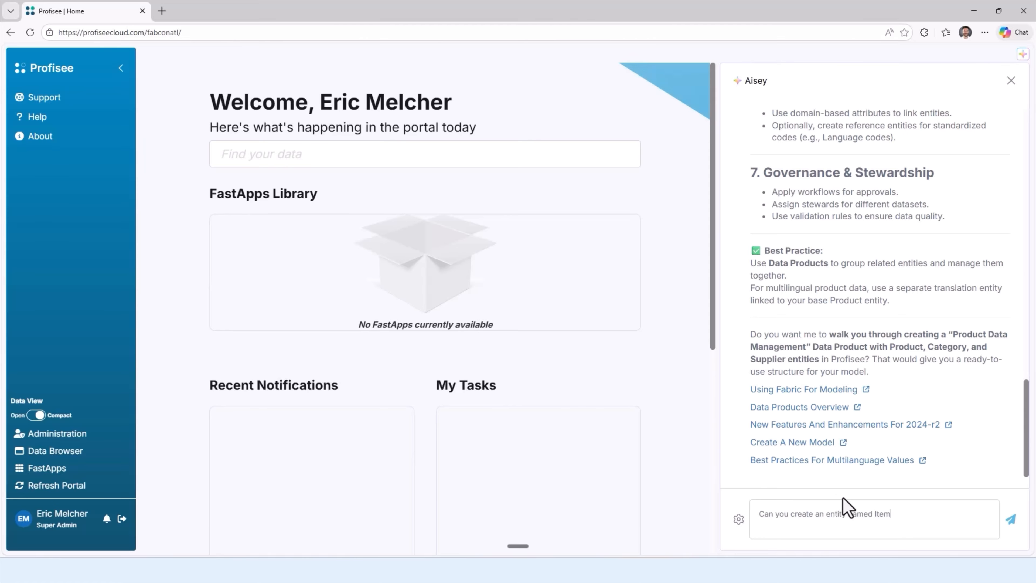
{"action": "key", "text": "Return"}
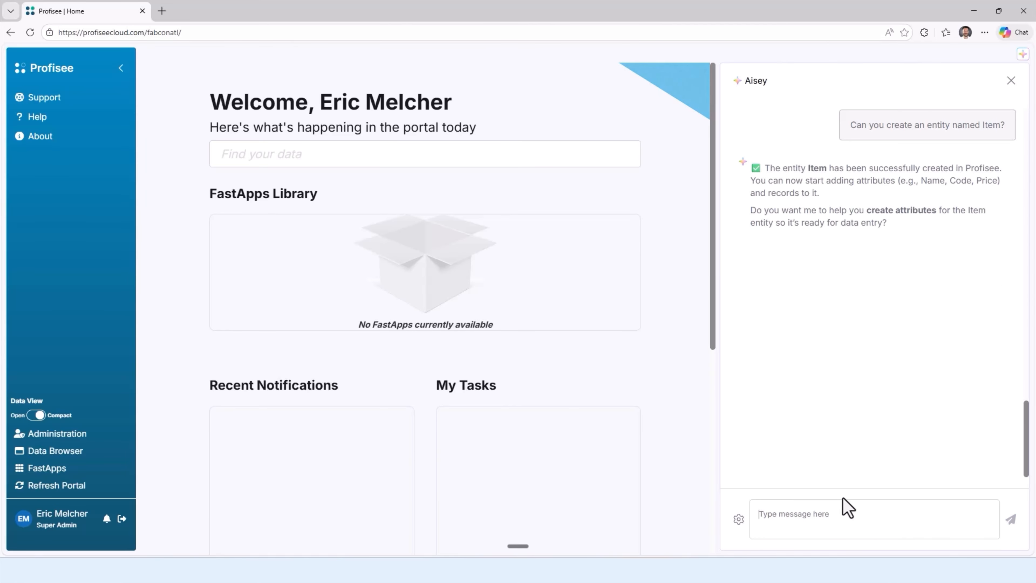
{"action": "left_click", "coordinate": [835, 514]}
{"action": "type", "text": "Can you take me to it?"}
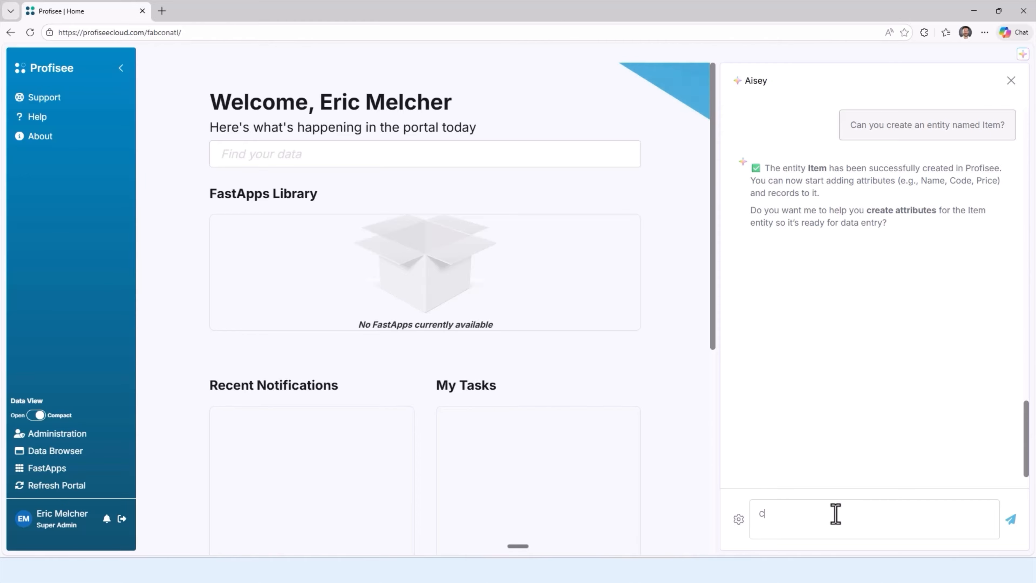
{"action": "key", "text": "Return"}
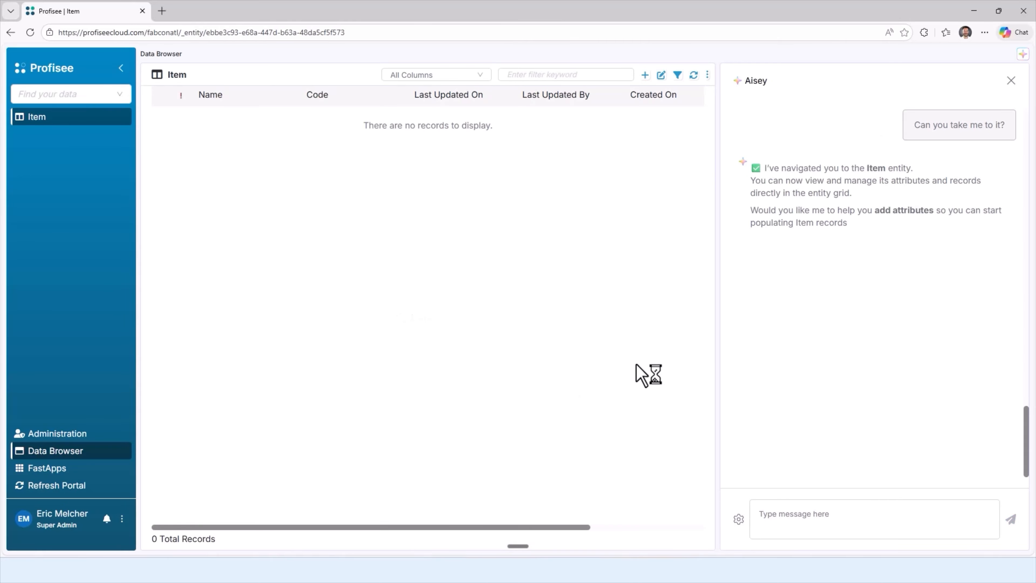
{"action": "left_click", "coordinate": [1011, 80]}
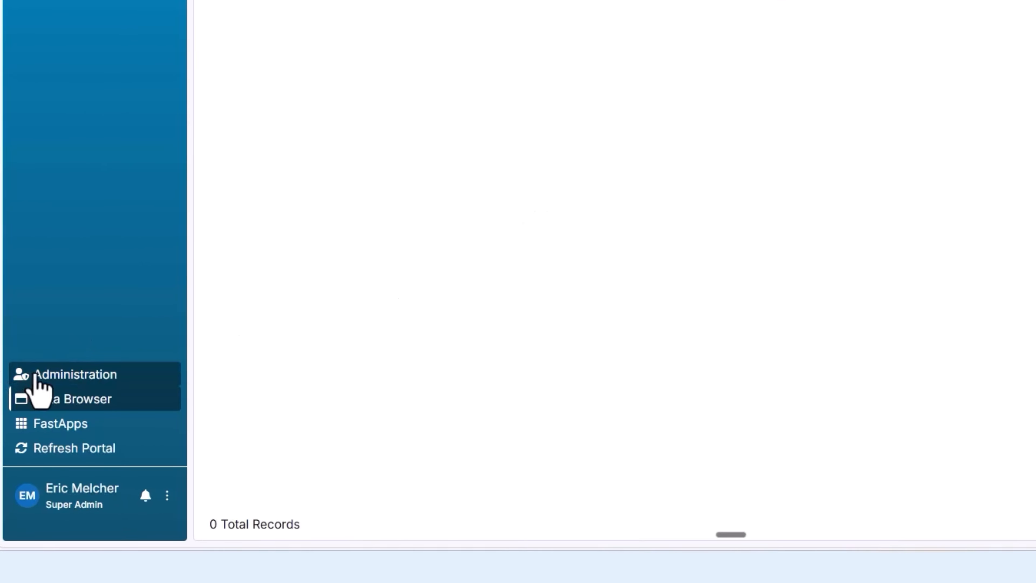
Step: Go to the Connect strategies list in Administration
{"action": "left_click", "coordinate": [44, 375]}
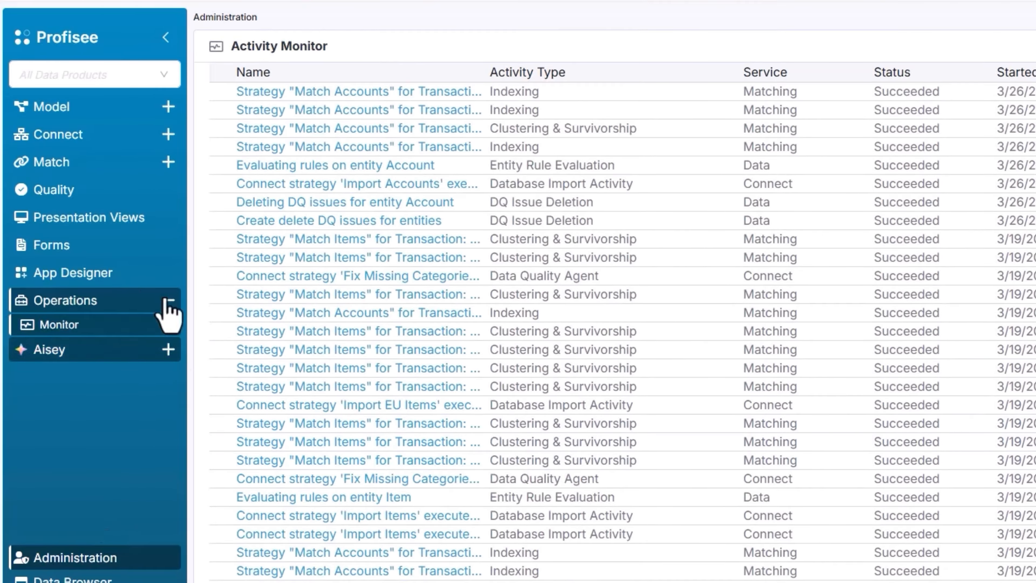
{"action": "left_click", "coordinate": [86, 124]}
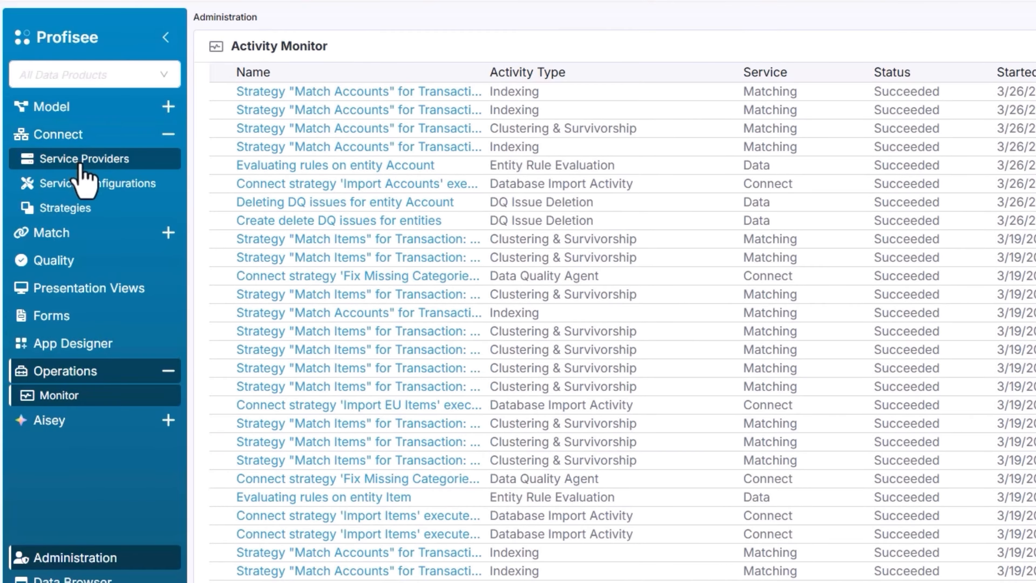
{"action": "left_click", "coordinate": [67, 211]}
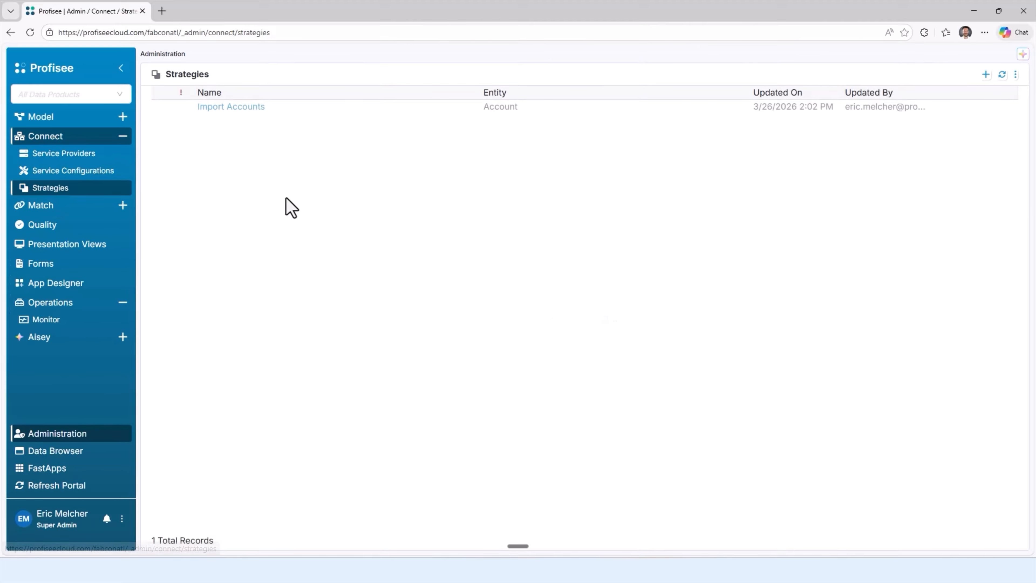
{"action": "left_click", "coordinate": [995, 107]}
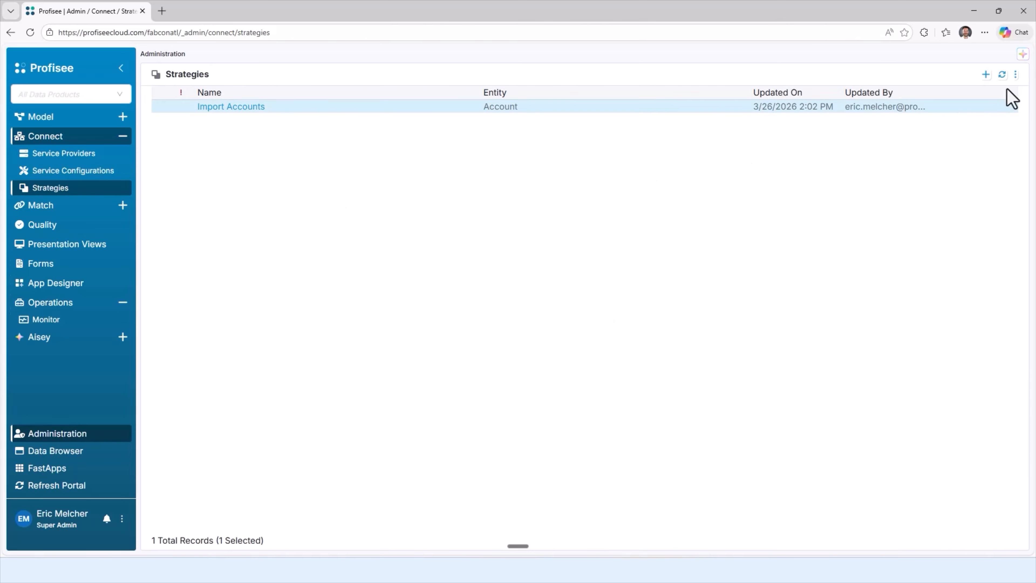
Step: Start a new integration strategy named Import Items for the Item entity, using the Fabric Warehouse service configuration
{"action": "left_click", "coordinate": [984, 75]}
{"action": "left_click", "coordinate": [474, 235]}
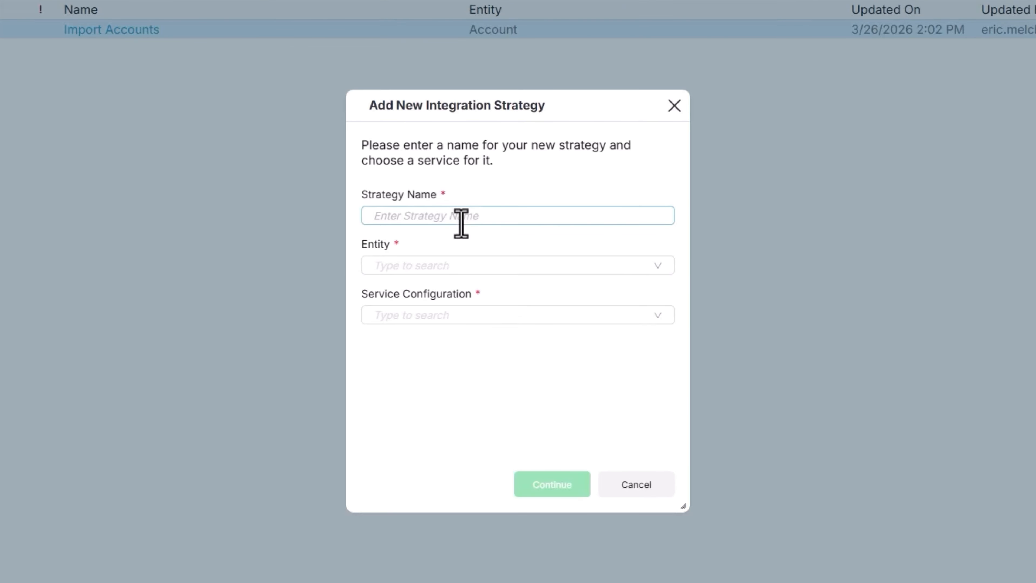
{"action": "left_click", "coordinate": [377, 261]}
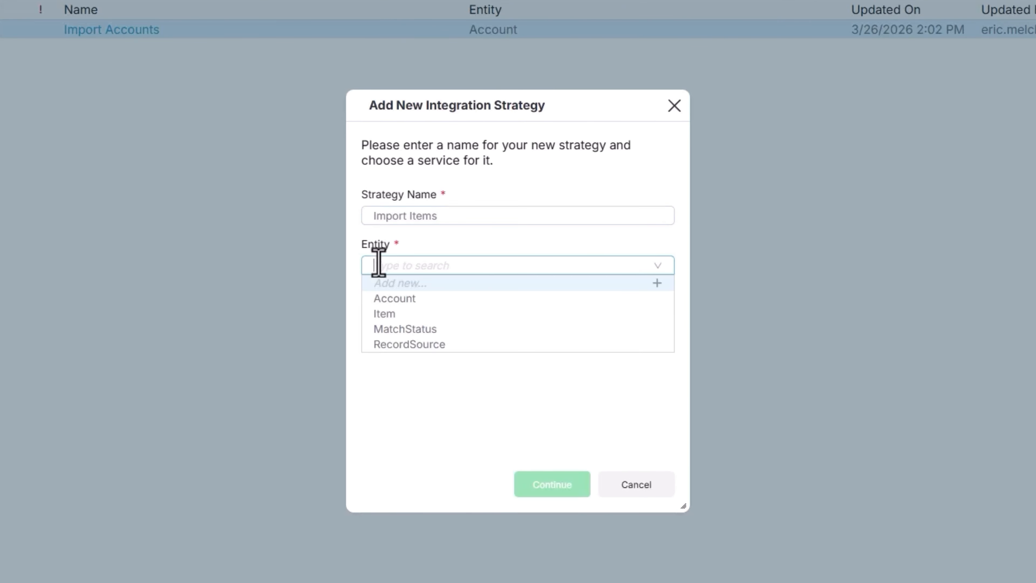
{"action": "left_click", "coordinate": [380, 312]}
{"action": "left_click", "coordinate": [436, 319]}
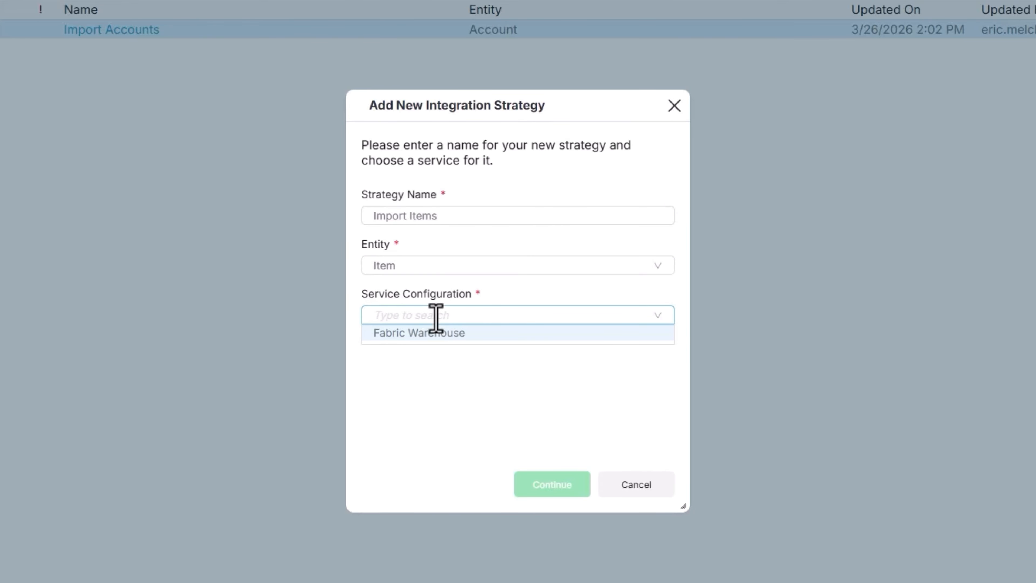
{"action": "left_click", "coordinate": [428, 333]}
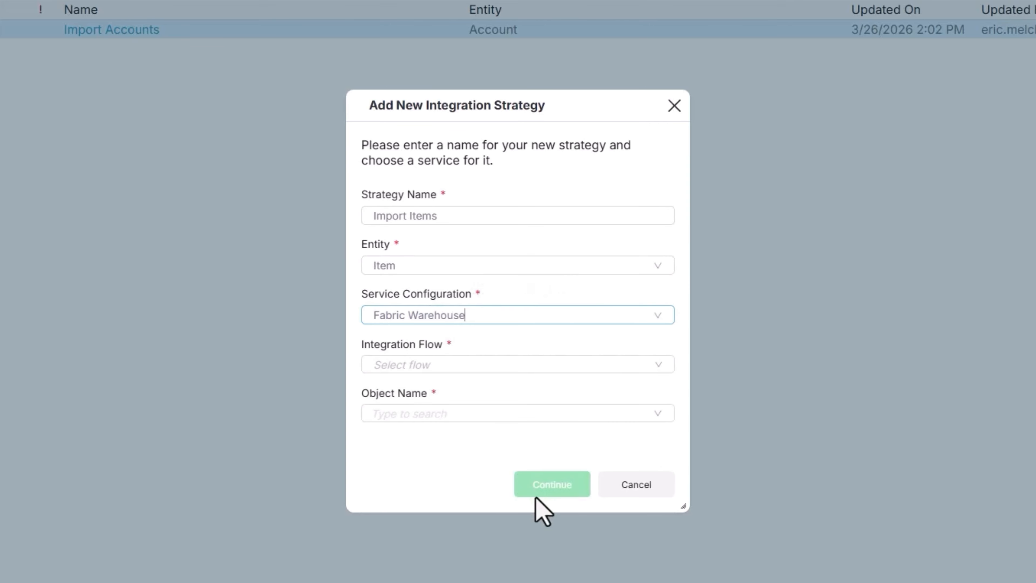
Step: Set the integration flow to Import and the object to bronze.Table.dataset_system_a, and continue to the new strategy
{"action": "left_click", "coordinate": [422, 369]}
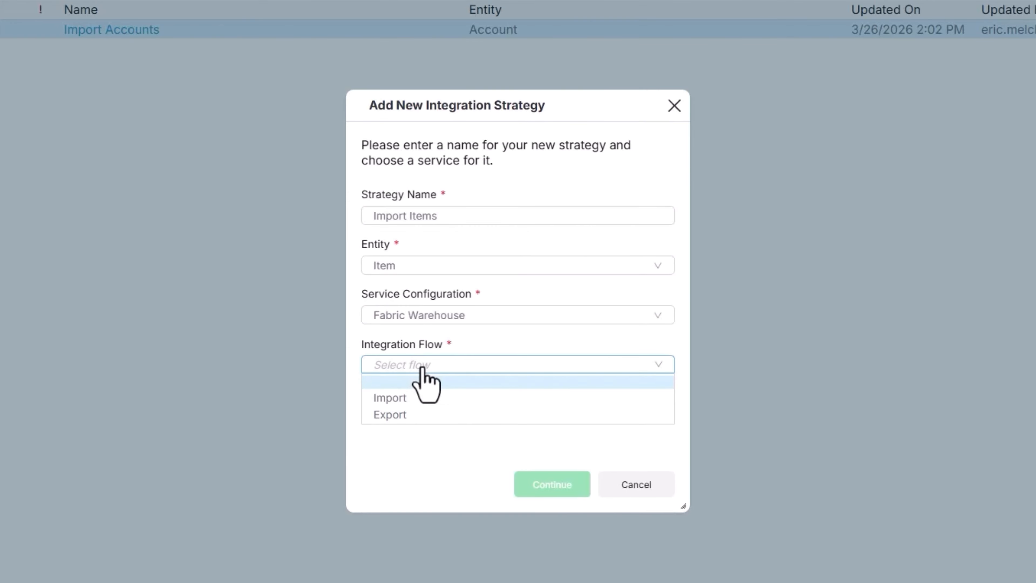
{"action": "left_click", "coordinate": [408, 397]}
{"action": "left_click", "coordinate": [418, 414]}
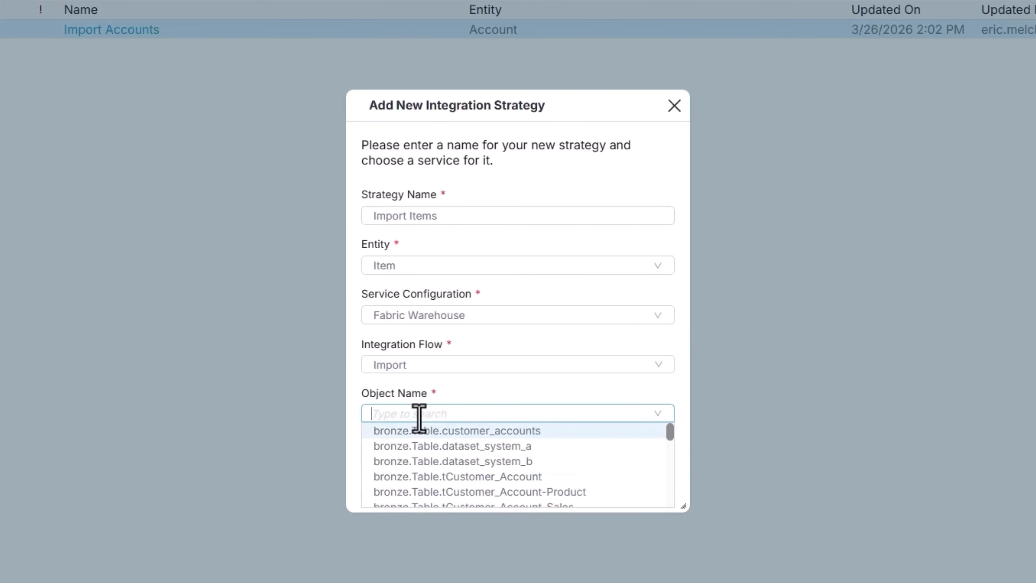
{"action": "left_click", "coordinate": [452, 446]}
{"action": "left_click", "coordinate": [552, 485]}
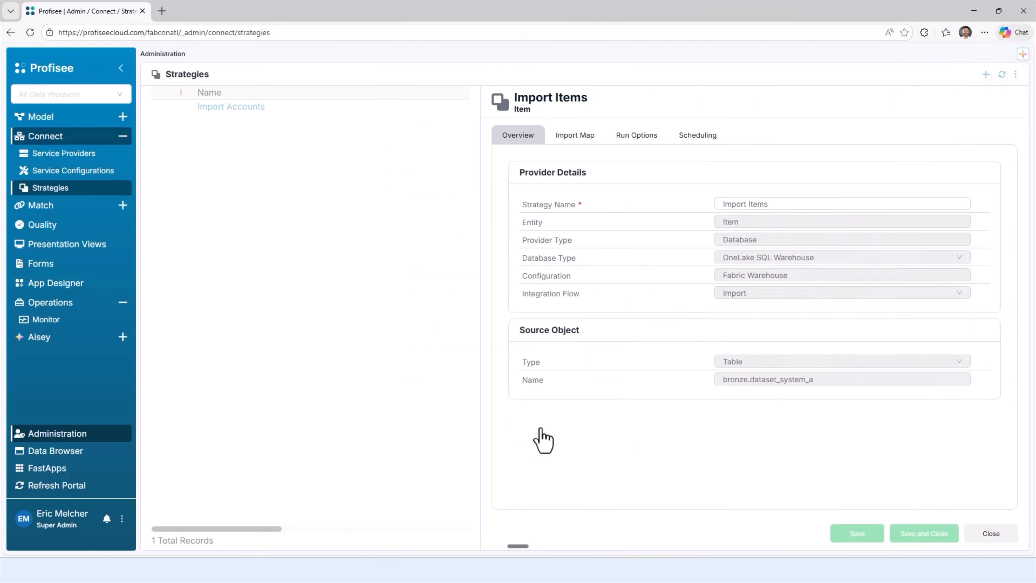
Step: Have the assistant create Item attributes and map the dataset_system_a columns to them in the import map
{"action": "left_click", "coordinate": [578, 136]}
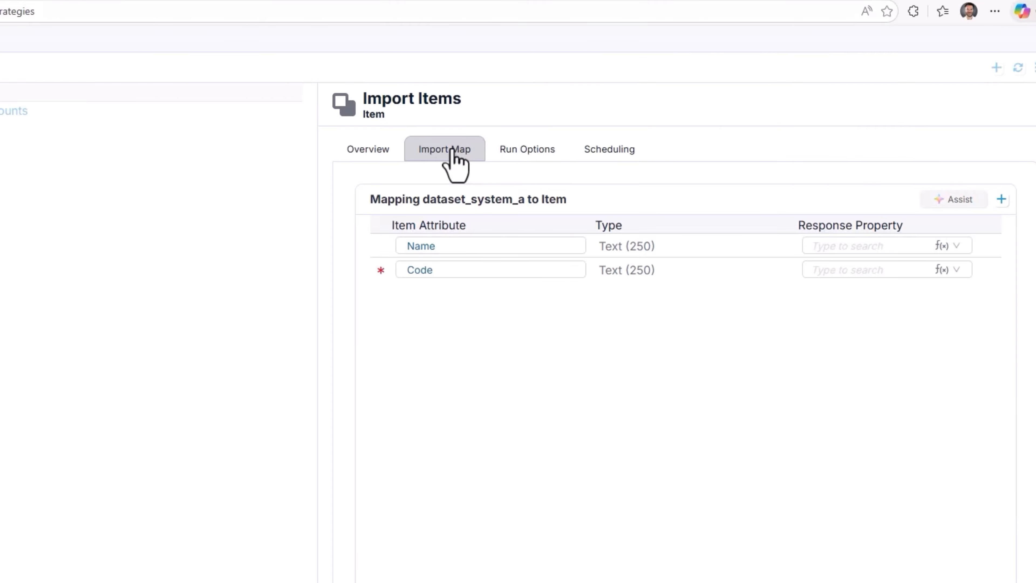
{"action": "left_click", "coordinate": [964, 202]}
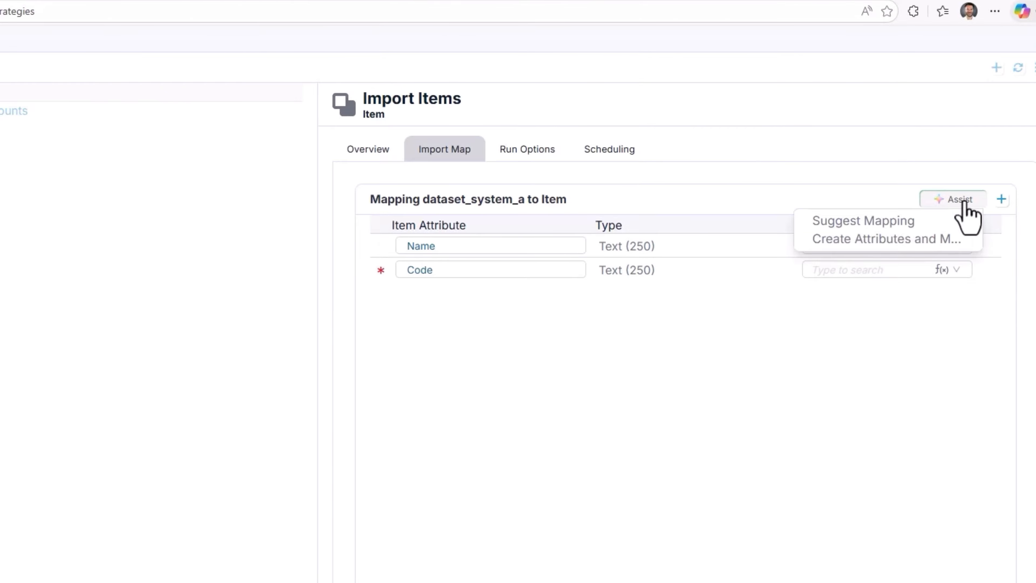
{"action": "left_click", "coordinate": [952, 202]}
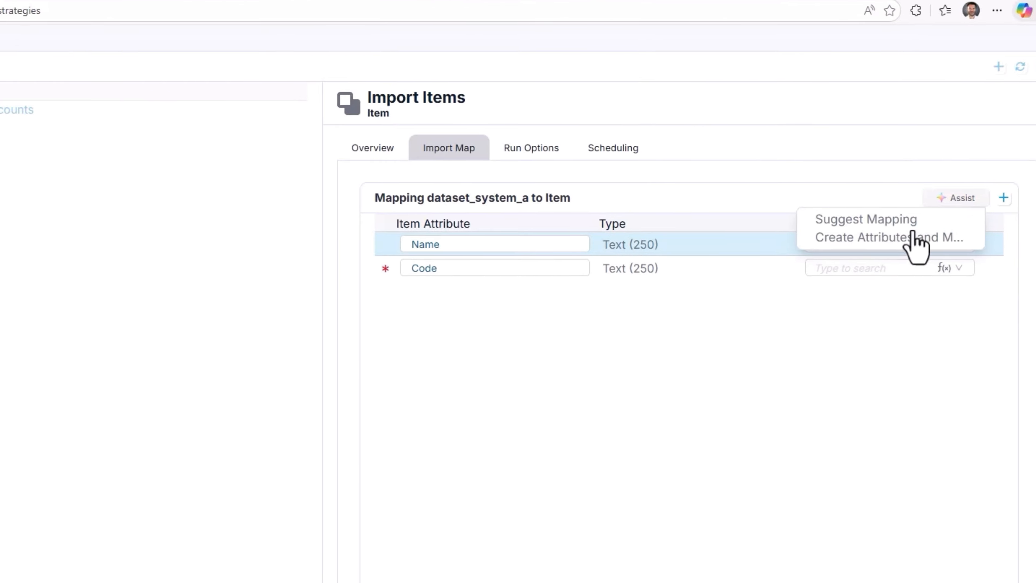
{"action": "left_click", "coordinate": [902, 239]}
{"action": "left_click", "coordinate": [544, 503]}
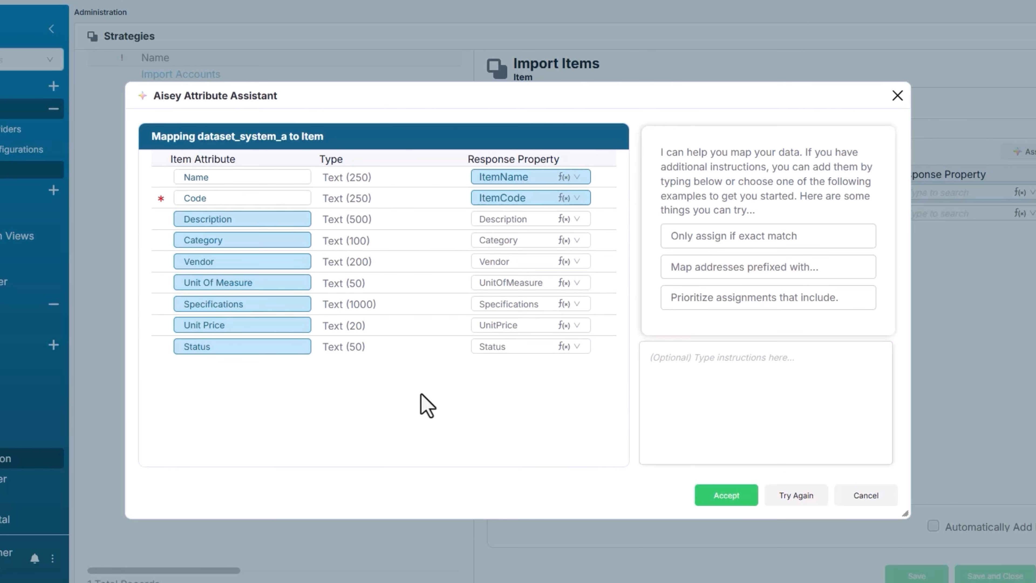
Step: Make the suggested Category attribute domain-based, creating a new Category entity as its domain, and save it
{"action": "left_click", "coordinate": [205, 241]}
{"action": "left_click", "coordinate": [390, 220]}
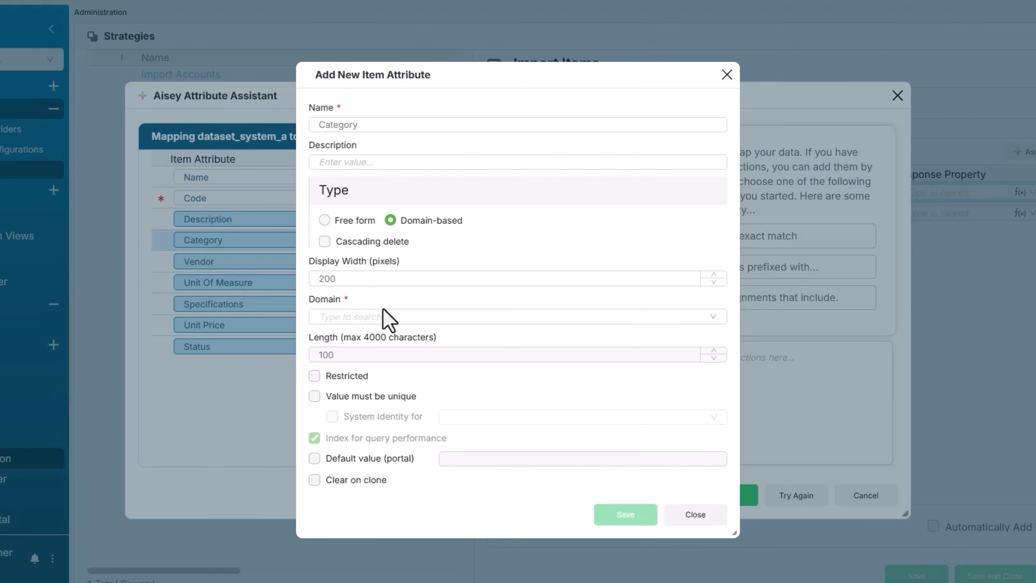
{"action": "left_click", "coordinate": [367, 318]}
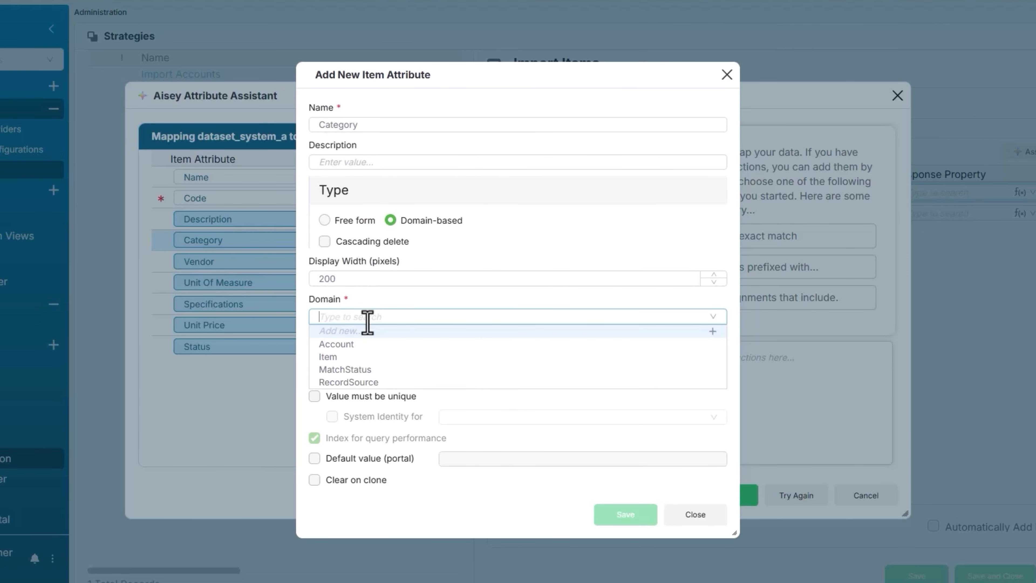
{"action": "left_click", "coordinate": [345, 331]}
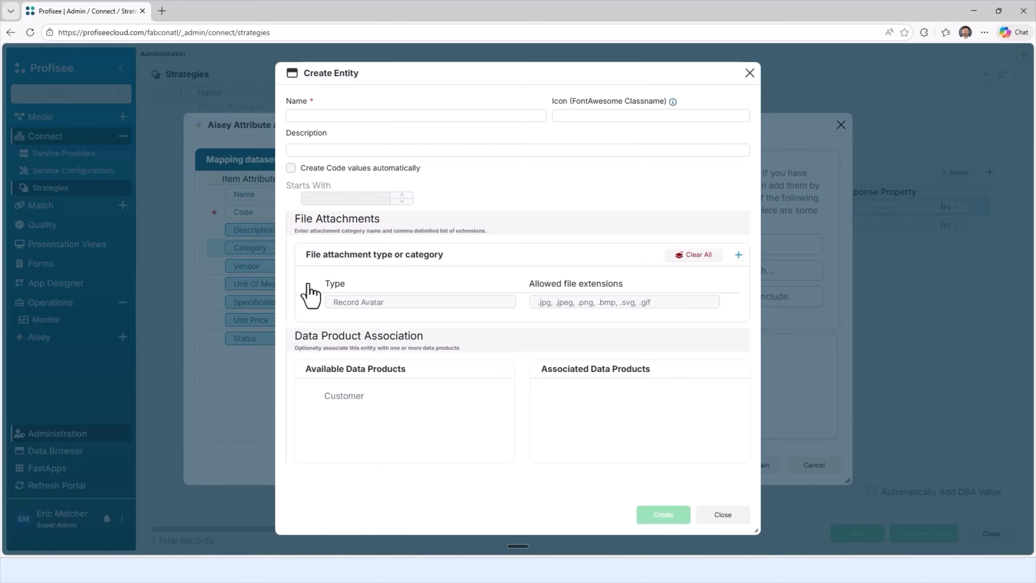
{"action": "left_click", "coordinate": [673, 522]}
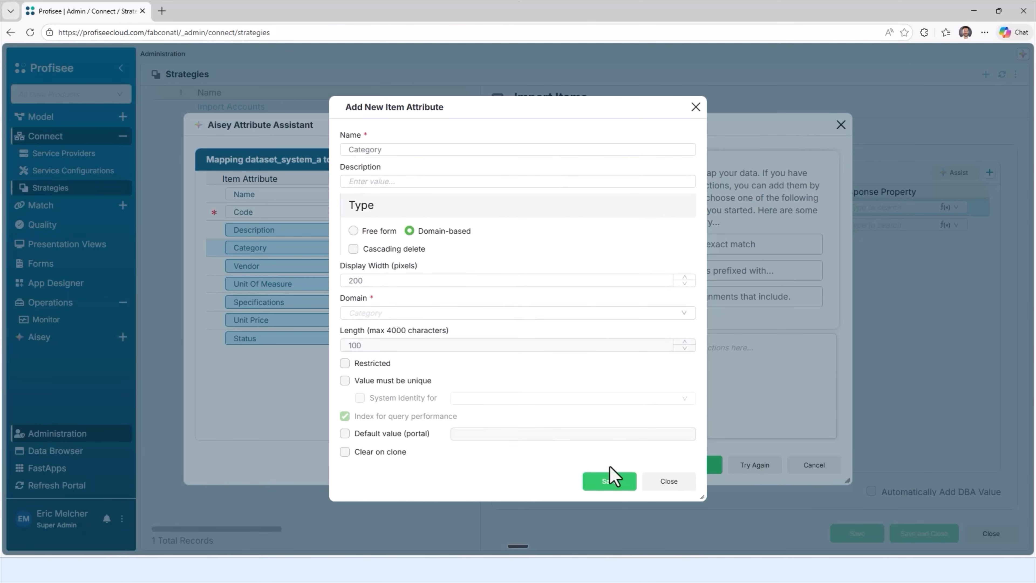
{"action": "left_click", "coordinate": [612, 479]}
Step: Make the suggested Vendor attribute domain-based on a new Vendor entity, and accept the suggested attributes and mapping
{"action": "left_click", "coordinate": [222, 250]}
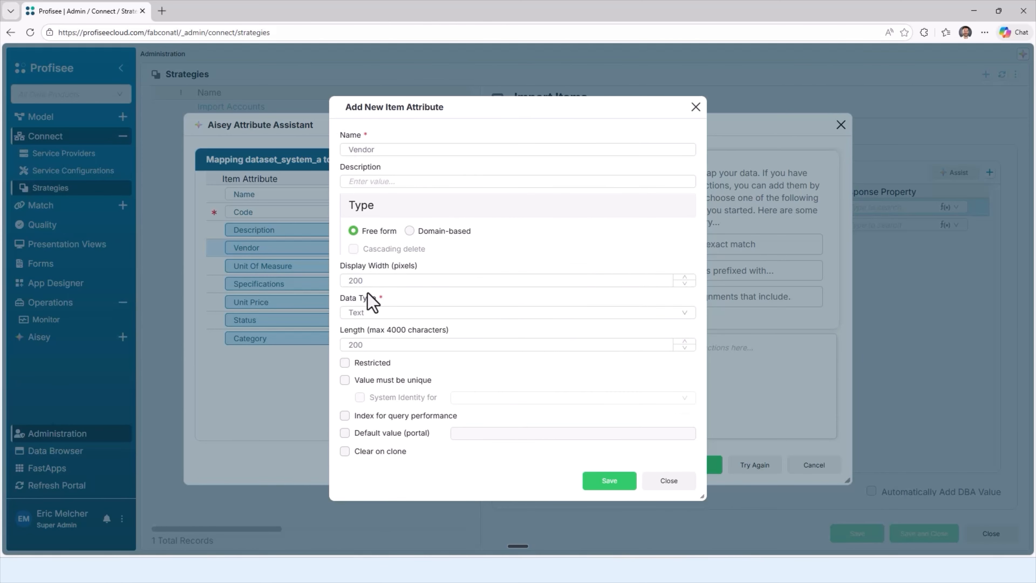
{"action": "left_click", "coordinate": [418, 237]}
{"action": "left_click", "coordinate": [374, 315]}
{"action": "left_click", "coordinate": [367, 332]}
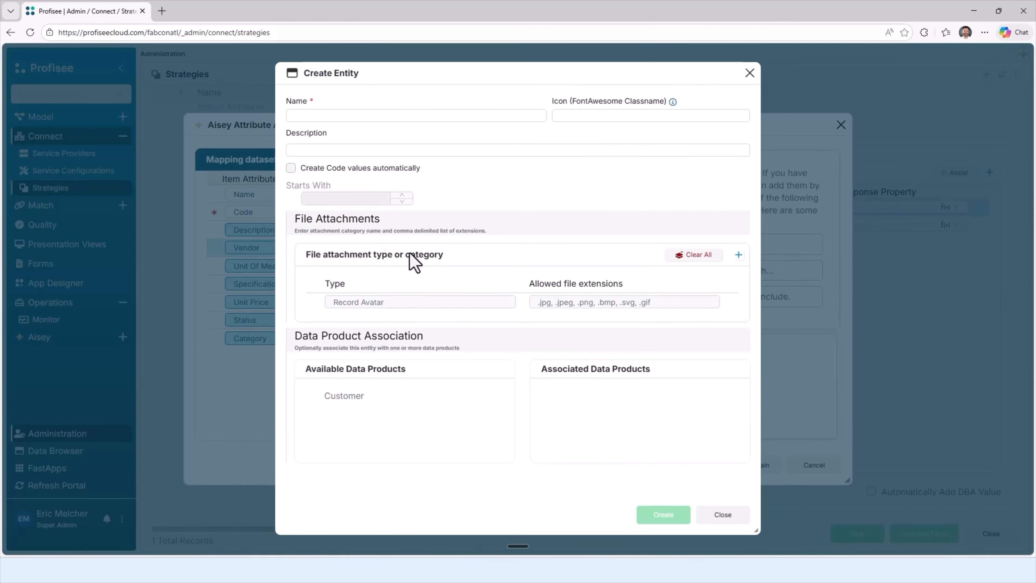
{"action": "left_click", "coordinate": [356, 116]}
{"action": "type", "text": "Ved"}
{"action": "left_click", "coordinate": [663, 514]}
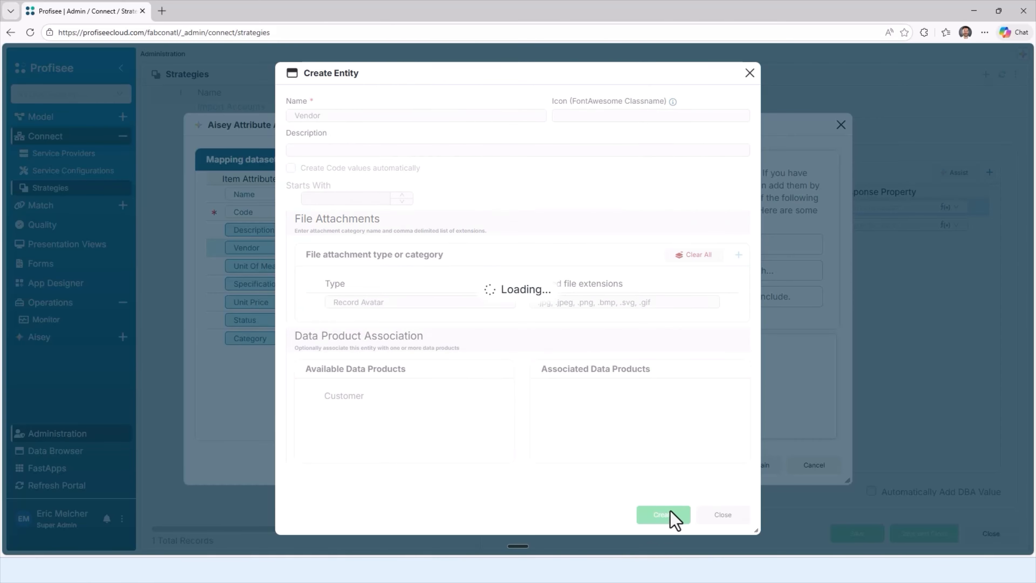
{"action": "left_click", "coordinate": [610, 482]}
{"action": "left_click", "coordinate": [707, 465]}
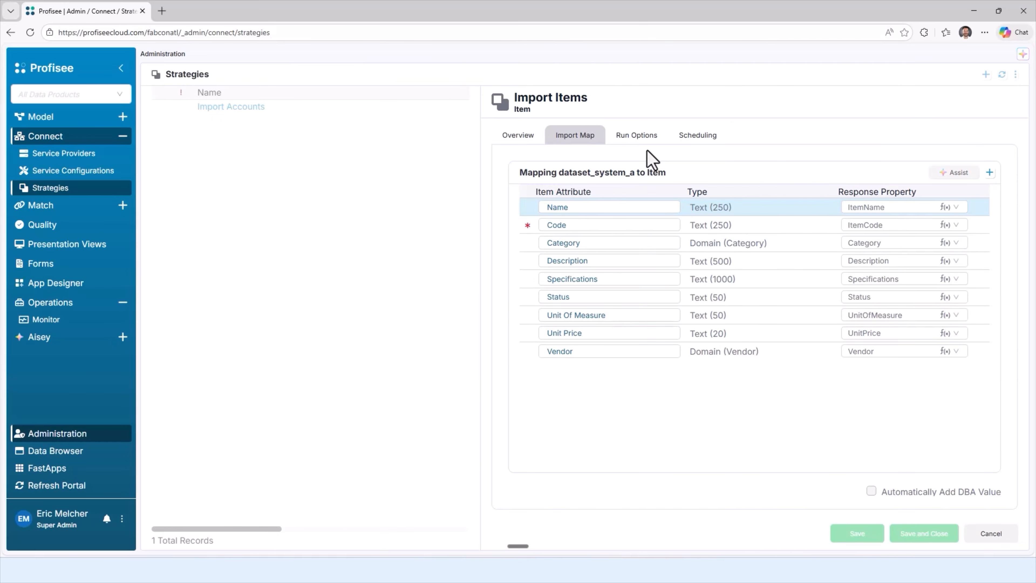
Step: Set the strategy's run-as user to Connect, enable on-demand asynchronous execution, and save and close the strategy
{"action": "left_click", "coordinate": [637, 137]}
{"action": "left_click", "coordinate": [752, 204]}
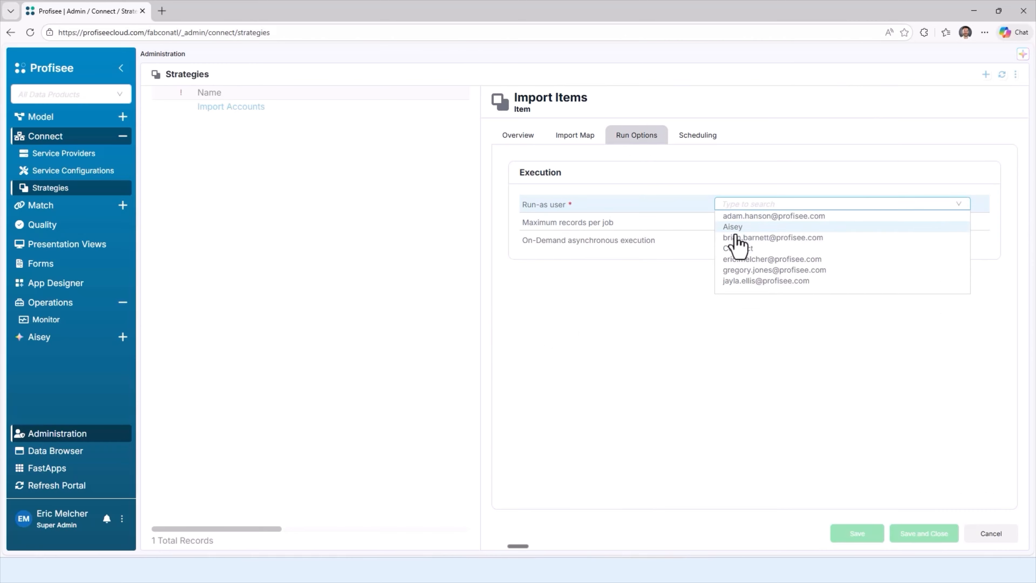
{"action": "left_click", "coordinate": [732, 249]}
{"action": "left_click", "coordinate": [720, 240]}
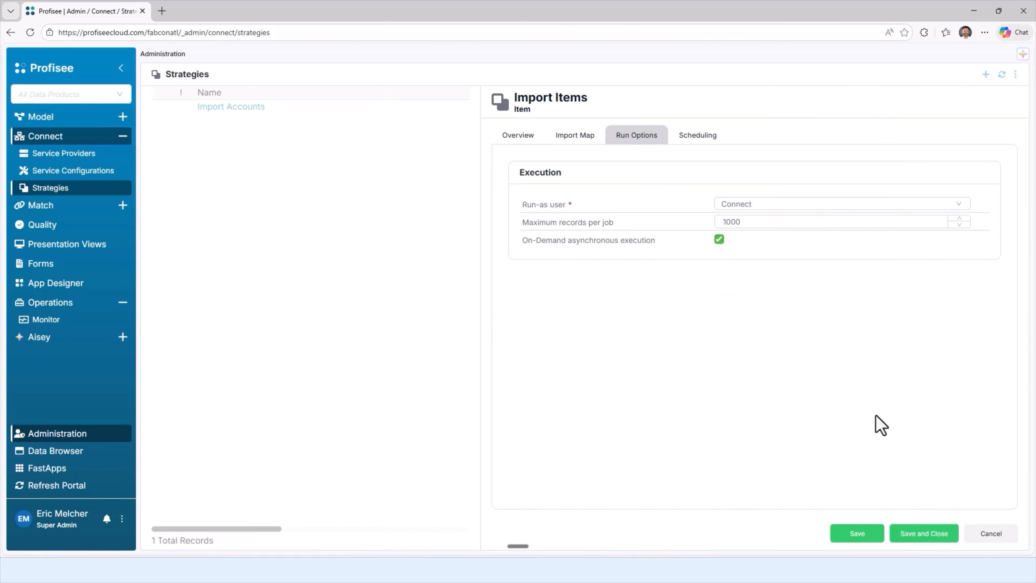
{"action": "left_click", "coordinate": [907, 536]}
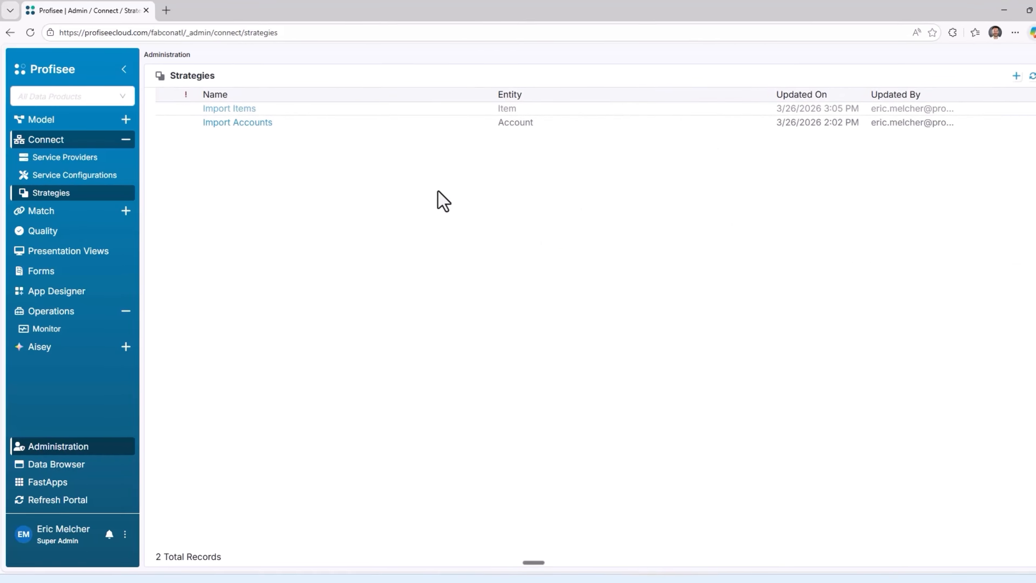
Step: Run the Import Items strategy on the entire source object
{"action": "left_click", "coordinate": [160, 106]}
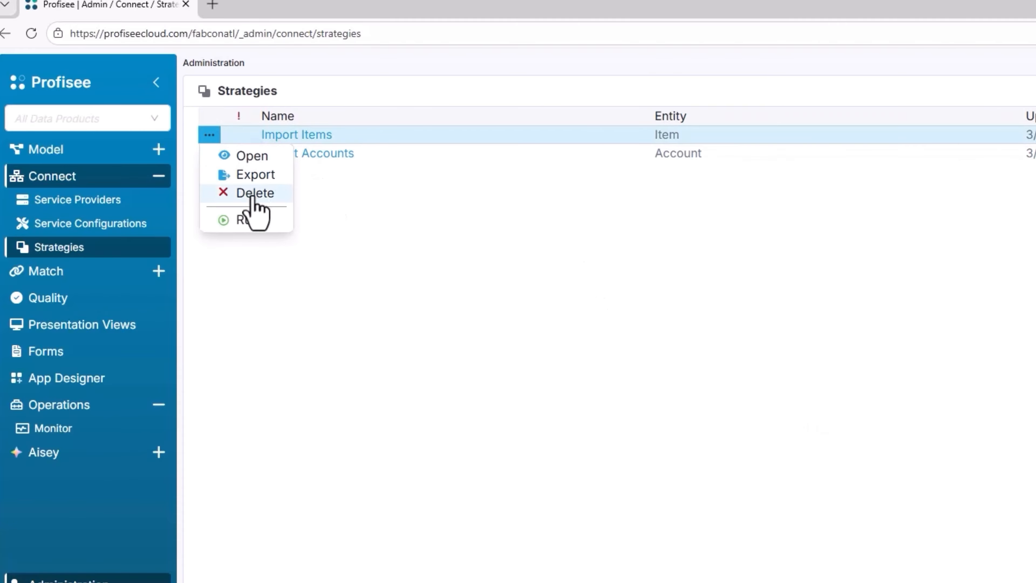
{"action": "left_click", "coordinate": [250, 220]}
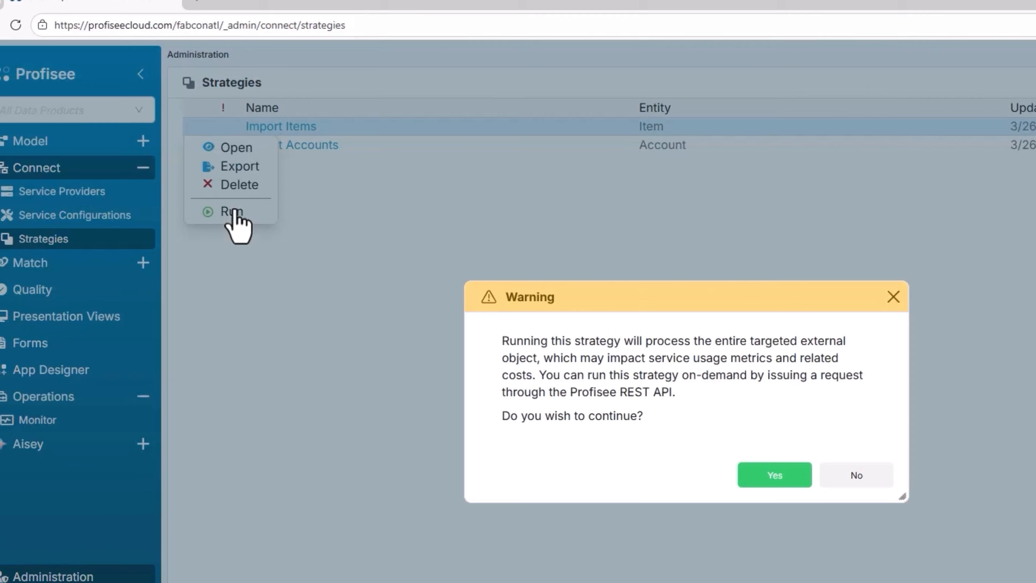
{"action": "left_click", "coordinate": [793, 481]}
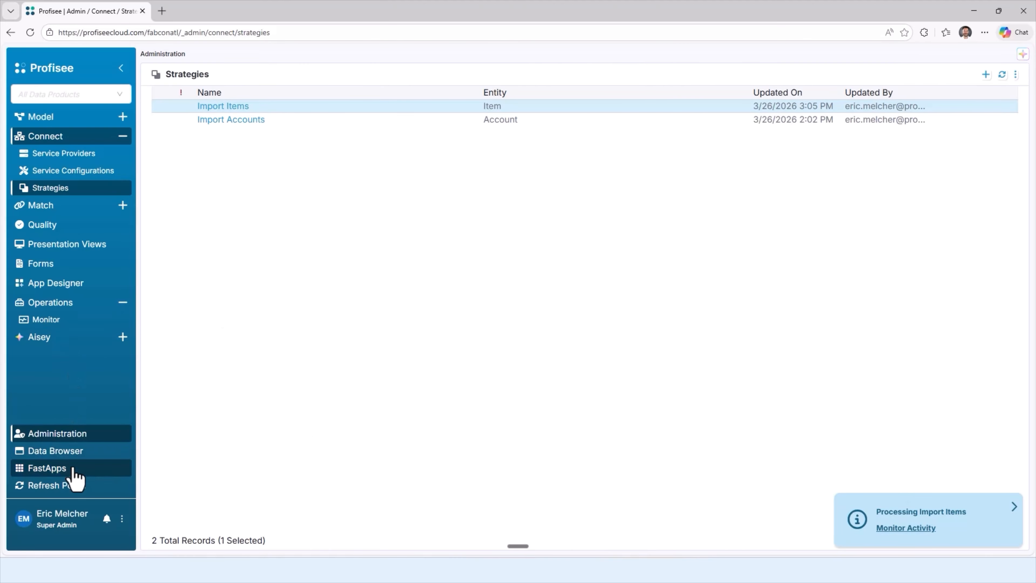
Step: Open the Item entity in the Data Browser to examine the imported records
{"action": "left_click", "coordinate": [55, 450]}
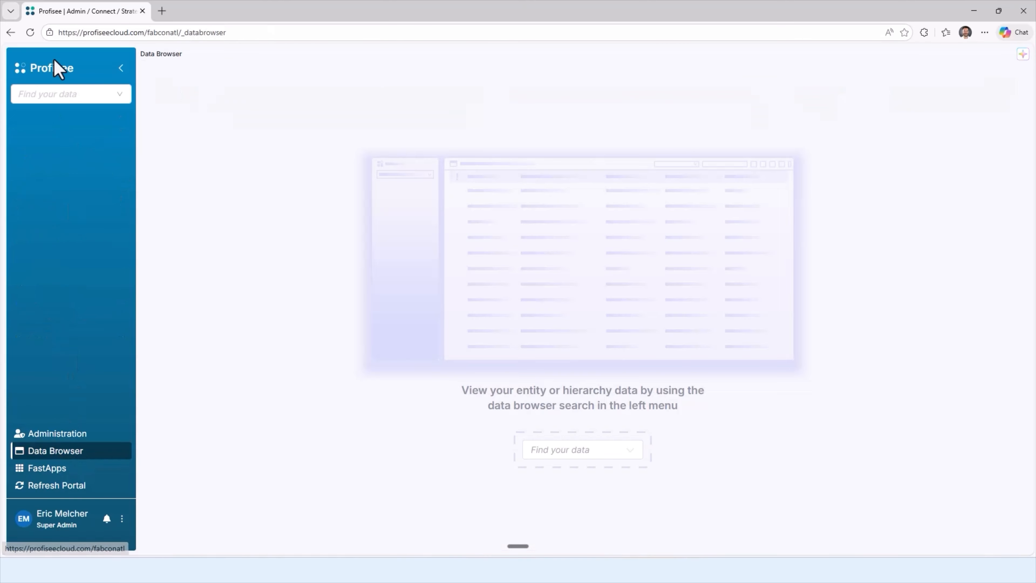
{"action": "left_click", "coordinate": [67, 94]}
{"action": "left_click", "coordinate": [49, 148]}
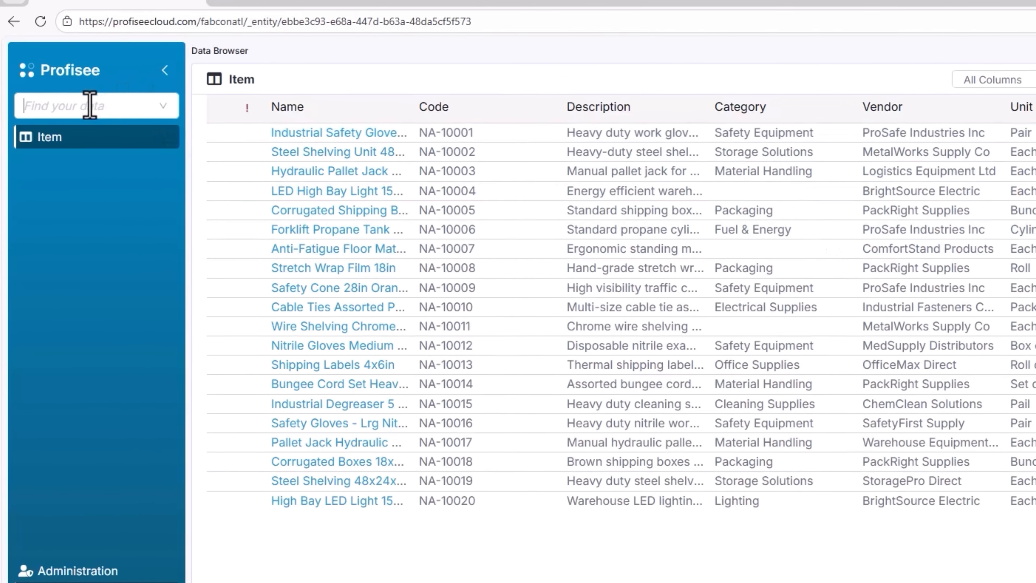
Step: View the records of the Category and Vendor entities and return to the Item entity
{"action": "left_click", "coordinate": [63, 92]}
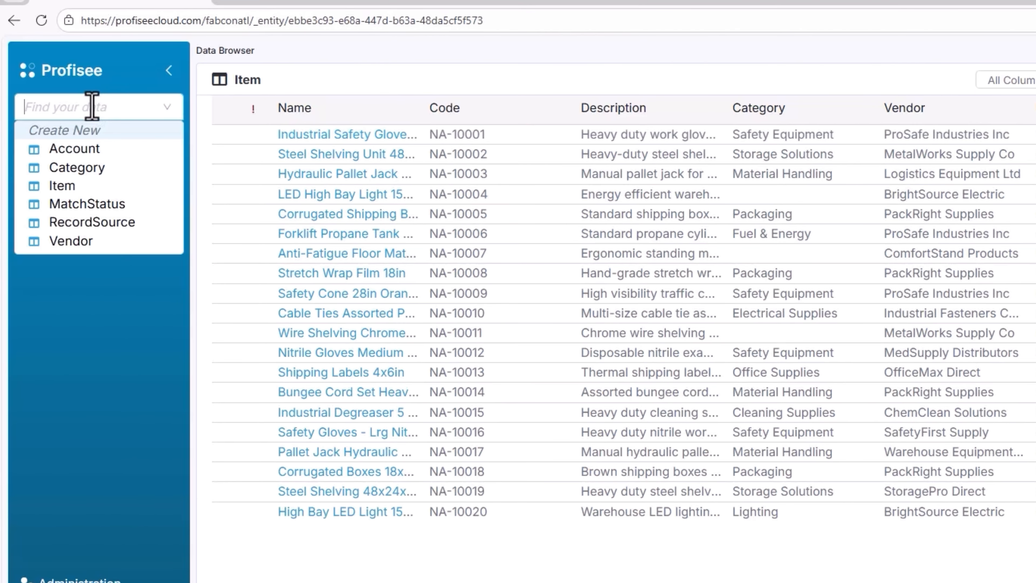
{"action": "left_click", "coordinate": [78, 168]}
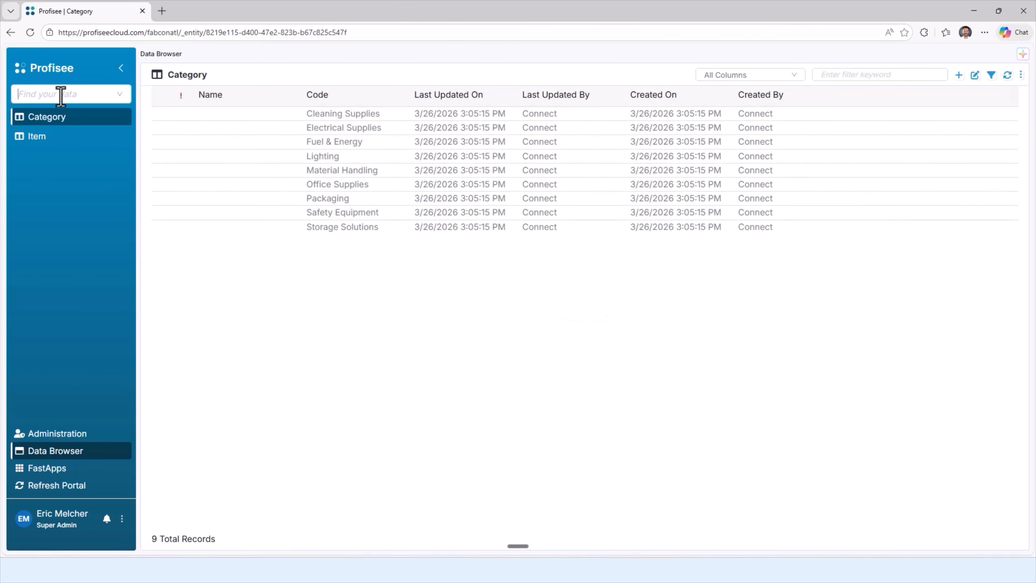
{"action": "left_click", "coordinate": [61, 93]}
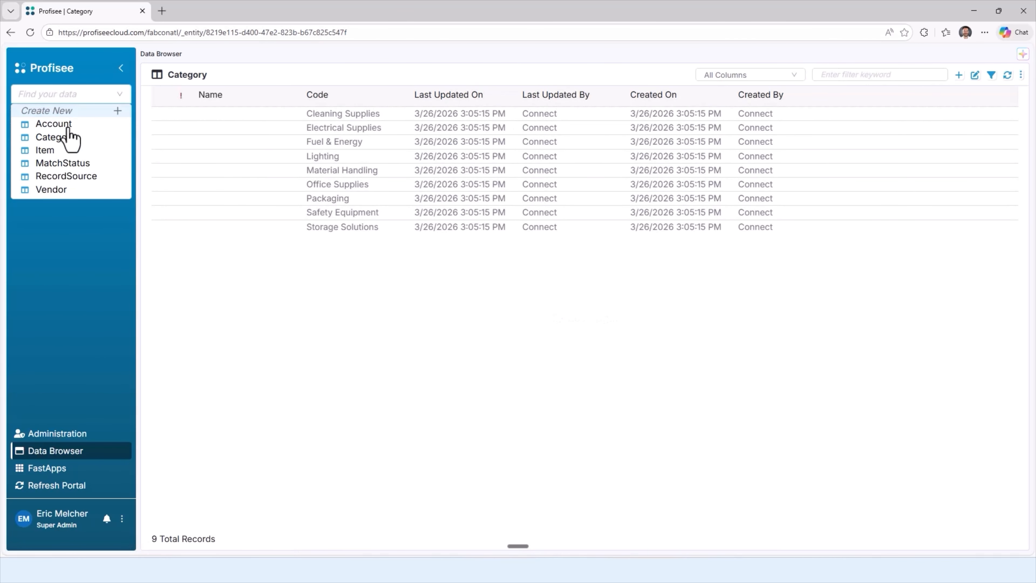
{"action": "left_click", "coordinate": [52, 191]}
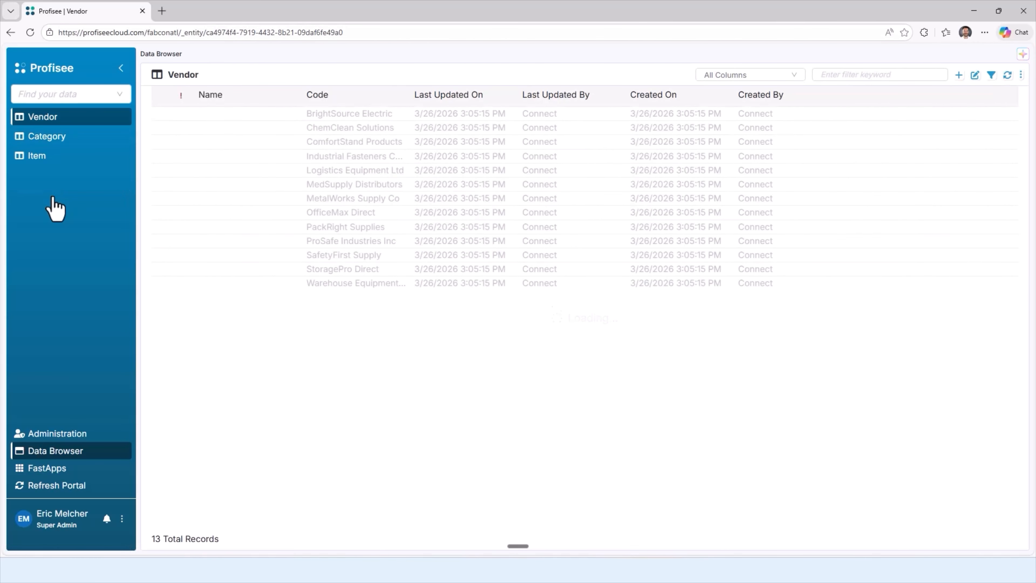
{"action": "left_click", "coordinate": [38, 162]}
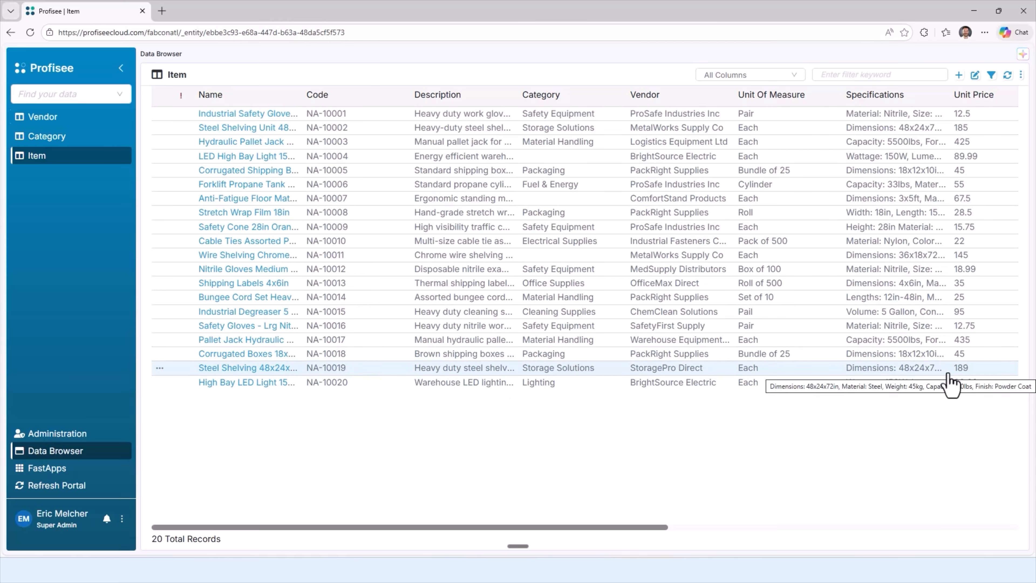
Step: Ask Aisey to scan the Item entity's data and suggest data quality rules, and follow up on its reply for concrete suggestions
{"action": "left_click", "coordinate": [1023, 54]}
{"action": "left_click", "coordinate": [828, 537]}
{"action": "type", "text": "I've loaded data into the Item entity, but don't have any dq rules yet. Can you scan the data in the item entity and suggest some dq rules?"}
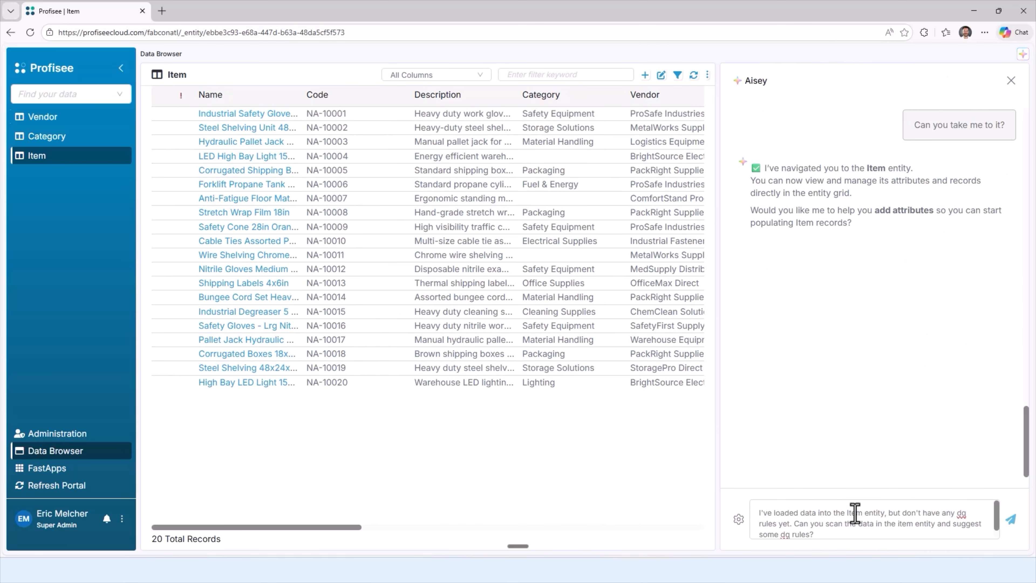
{"action": "left_click", "coordinate": [1010, 526]}
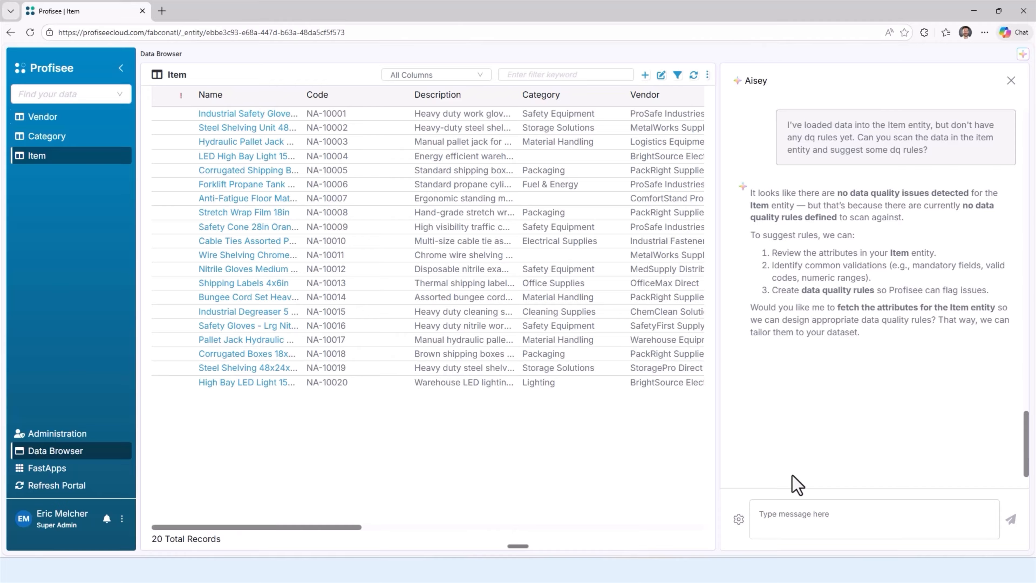
{"action": "type", "text": "ggest"}
{"action": "key", "text": "Return"}
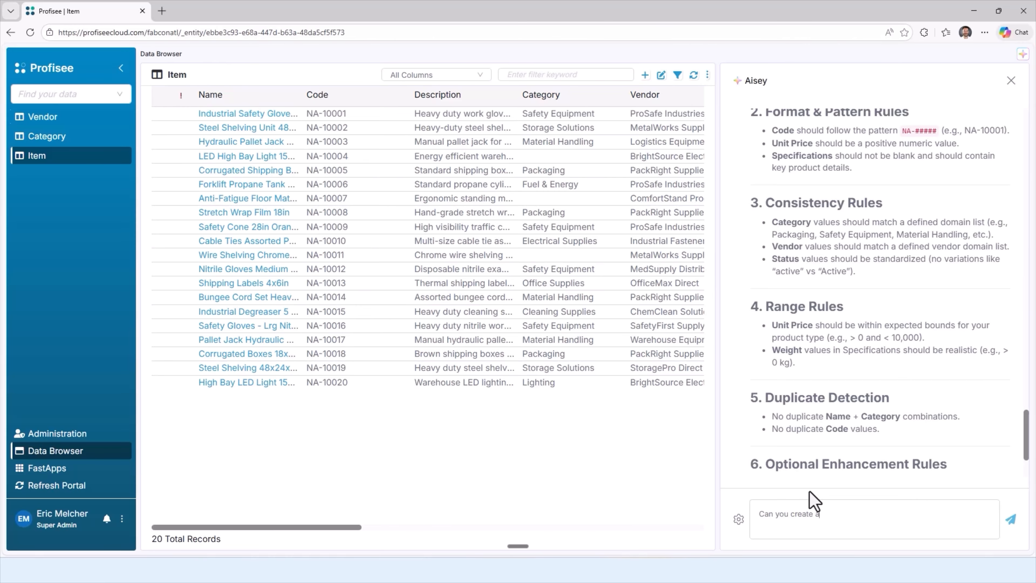
Step: Have Aisey create a data quality rule that makes Category required, and approve its use of the save_data_quality_rules tool
{"action": "type", "text": "egory required?"}
{"action": "key", "text": "Return"}
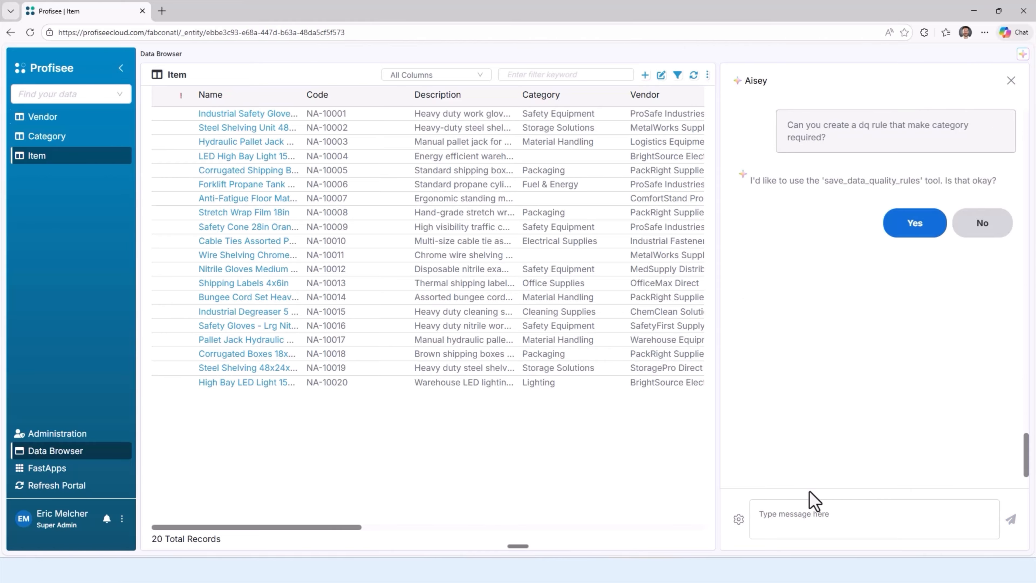
{"action": "left_click", "coordinate": [938, 231]}
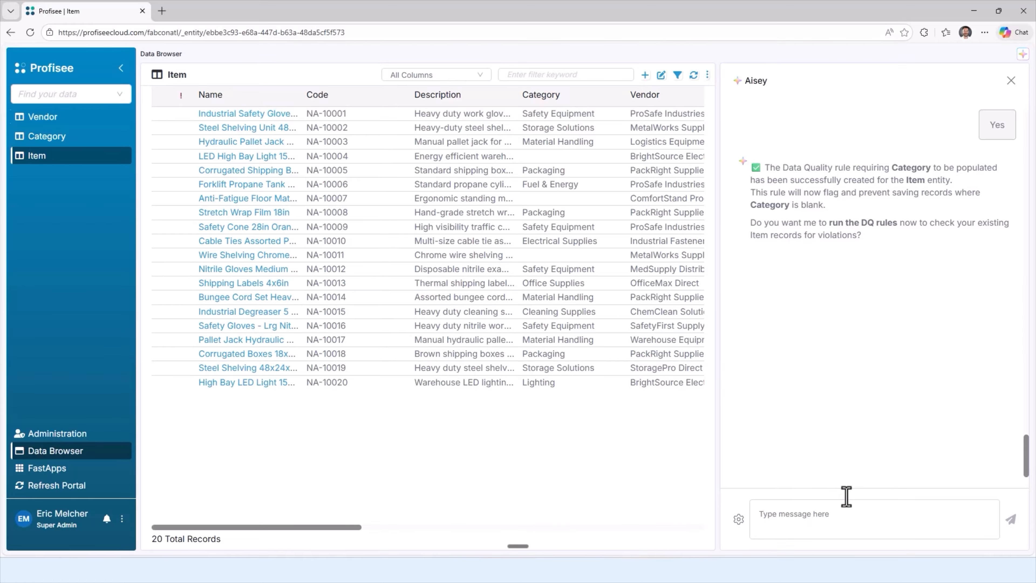
Step: Have Aisey run the data quality rules on the existing Item records, approving the run_data_quality_rules tool
{"action": "type", "text": "yes"}
{"action": "key", "text": "Return"}
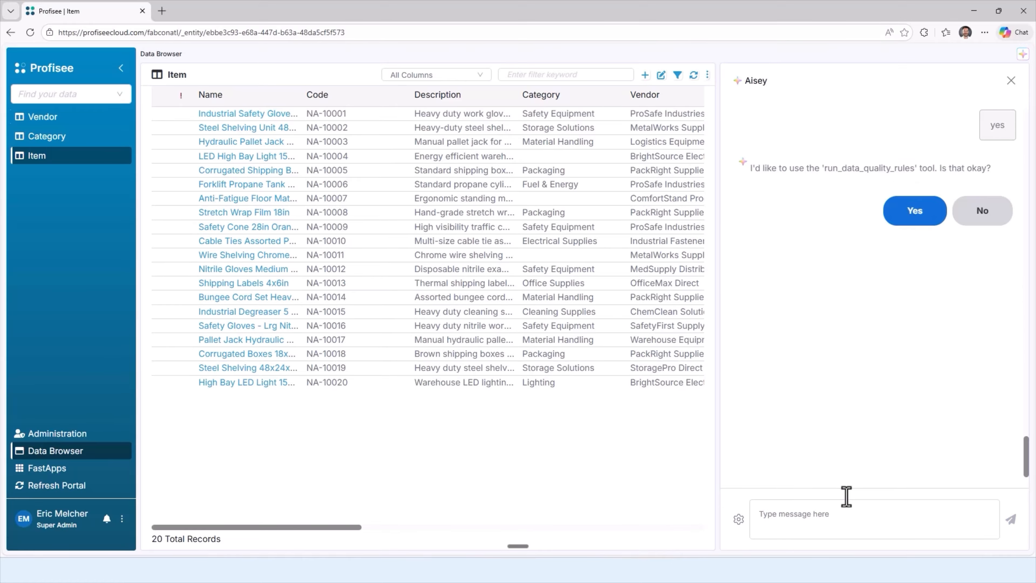
{"action": "left_click", "coordinate": [920, 212]}
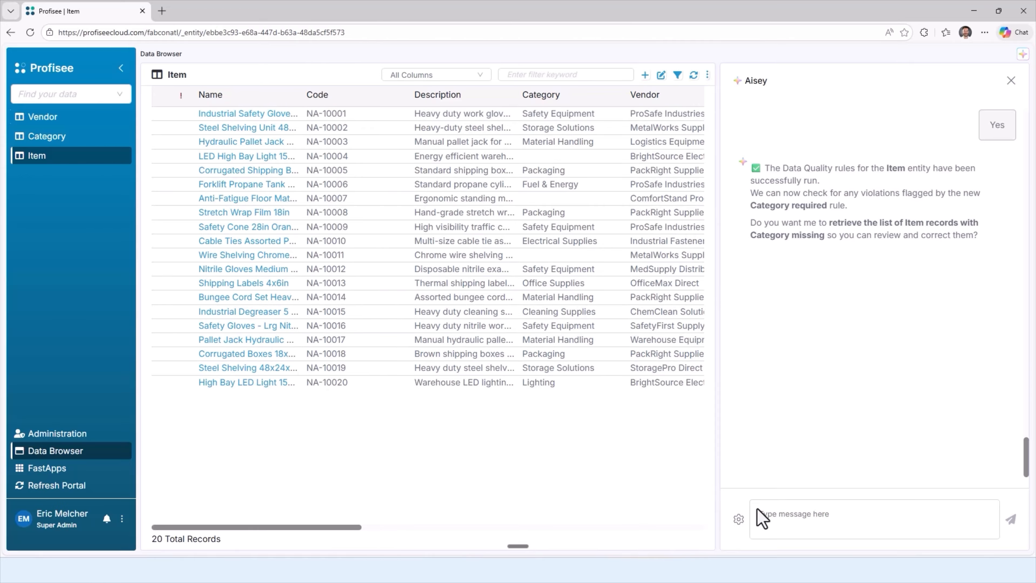
Step: Have Aisey retrieve the Item records with a missing Category, and refresh the Item grid
{"action": "type", "text": "yes"}
{"action": "key", "text": "Return"}
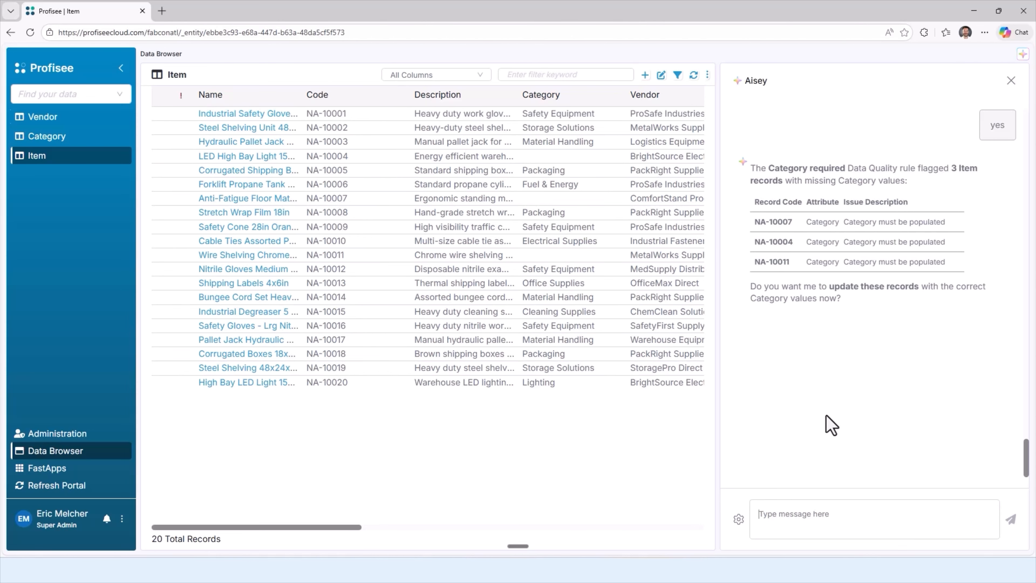
{"action": "left_click", "coordinate": [694, 74]}
Step: Ask Aisey "What would you suggest?" for the Category values of the flagged Item records
{"action": "left_click", "coordinate": [846, 525]}
{"action": "type", "text": "What would you suggest?"}
{"action": "key", "text": "Return"}
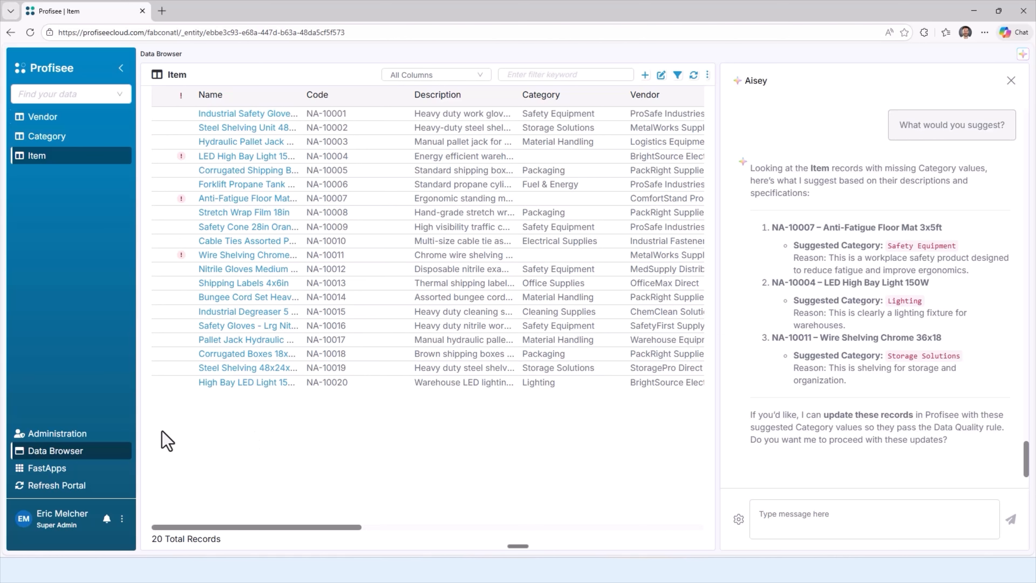
Step: Open the Item entity's Category quality rule, review its Valid If expression, and save the rule with its constraint turned off
{"action": "left_click", "coordinate": [24, 435]}
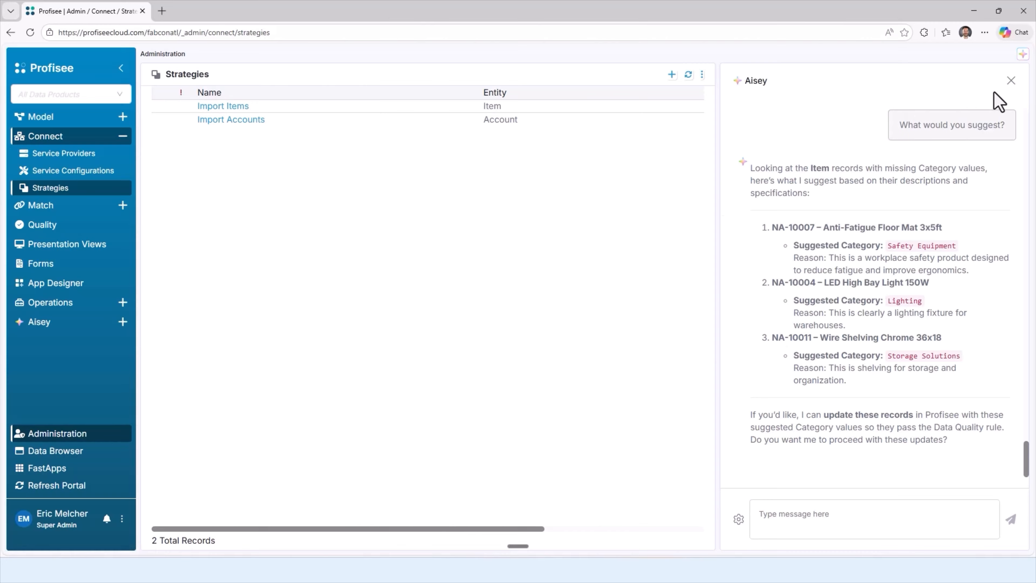
{"action": "left_click", "coordinate": [1011, 80]}
{"action": "left_click", "coordinate": [40, 225]}
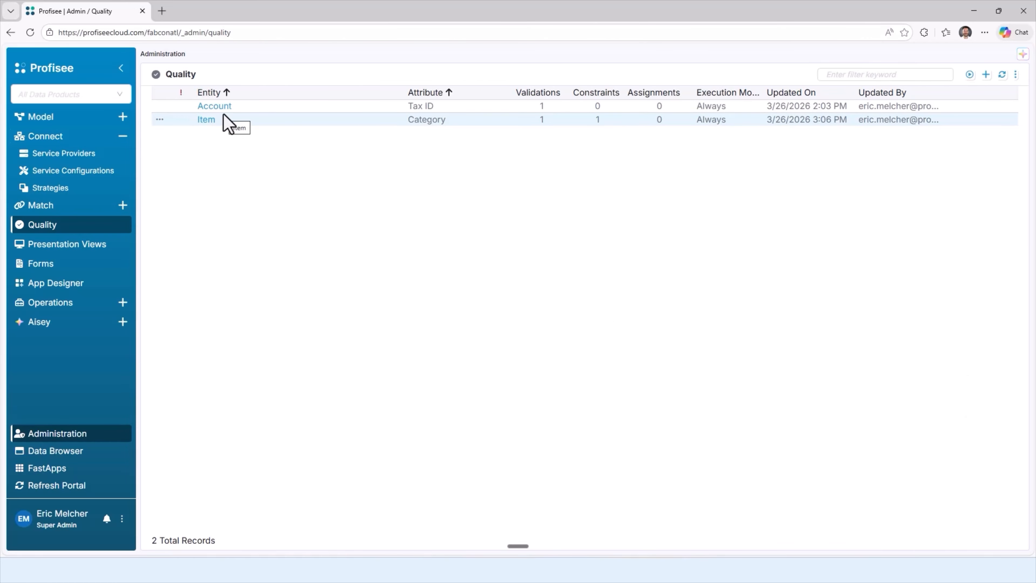
{"action": "left_click", "coordinate": [200, 122]}
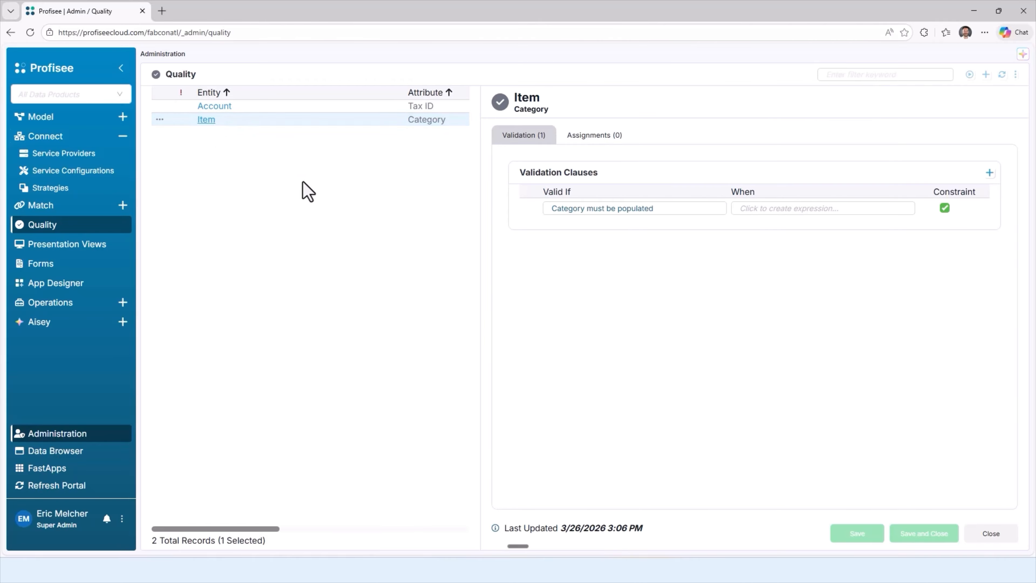
{"action": "left_click", "coordinate": [595, 207]}
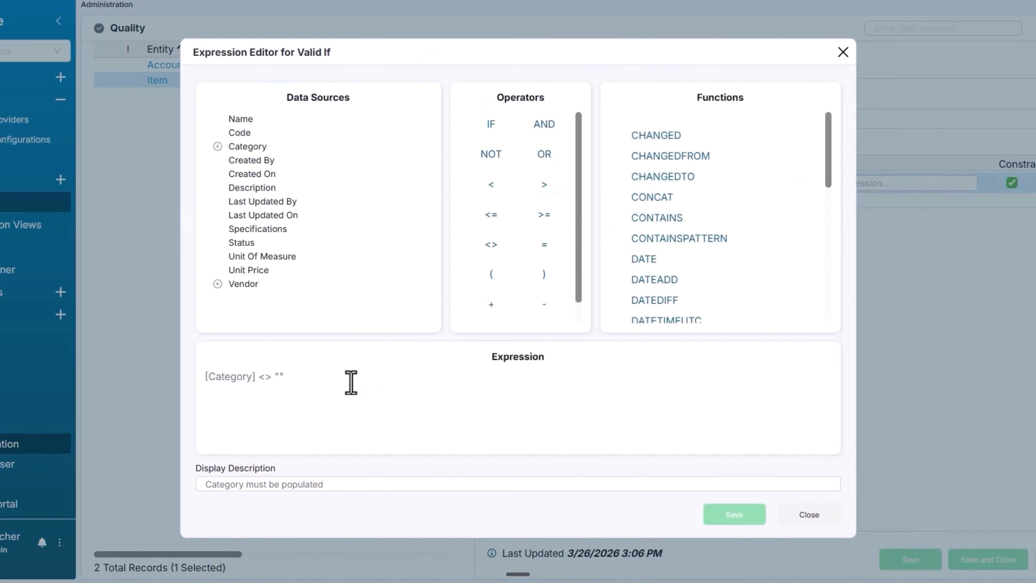
{"action": "left_click", "coordinate": [808, 515]}
{"action": "left_click", "coordinate": [991, 538]}
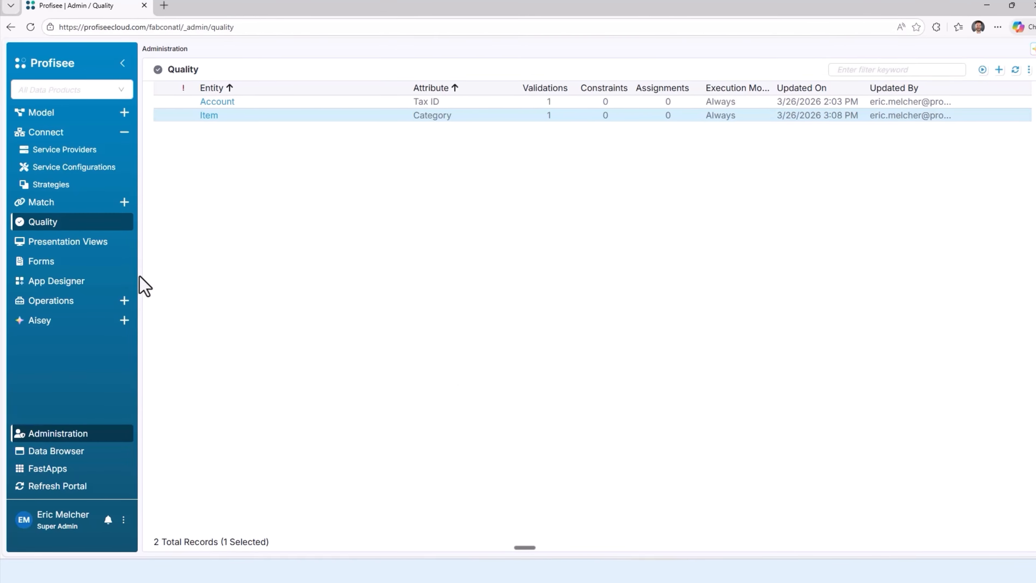
Step: Start a new Aisey agent in Administration and name it "Fix Missing Categories"
{"action": "left_click", "coordinate": [43, 322]}
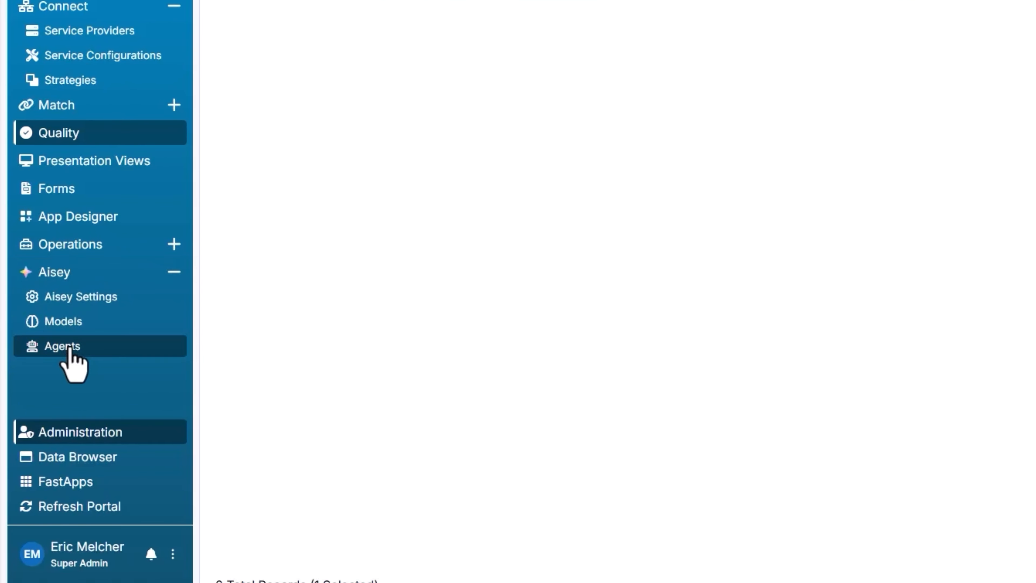
{"action": "left_click", "coordinate": [68, 347]}
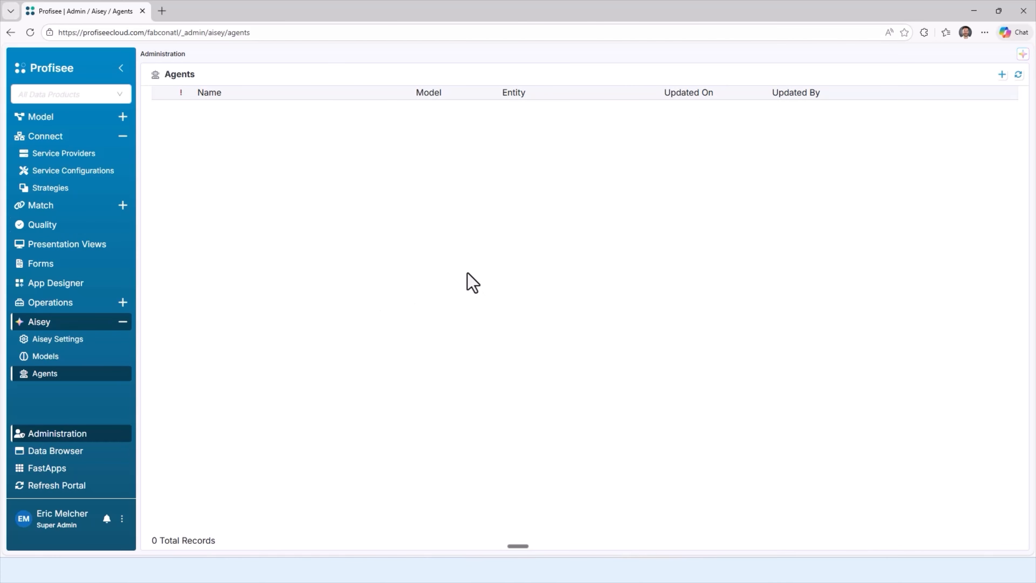
{"action": "left_click", "coordinate": [1001, 74]}
{"action": "left_click", "coordinate": [457, 247]}
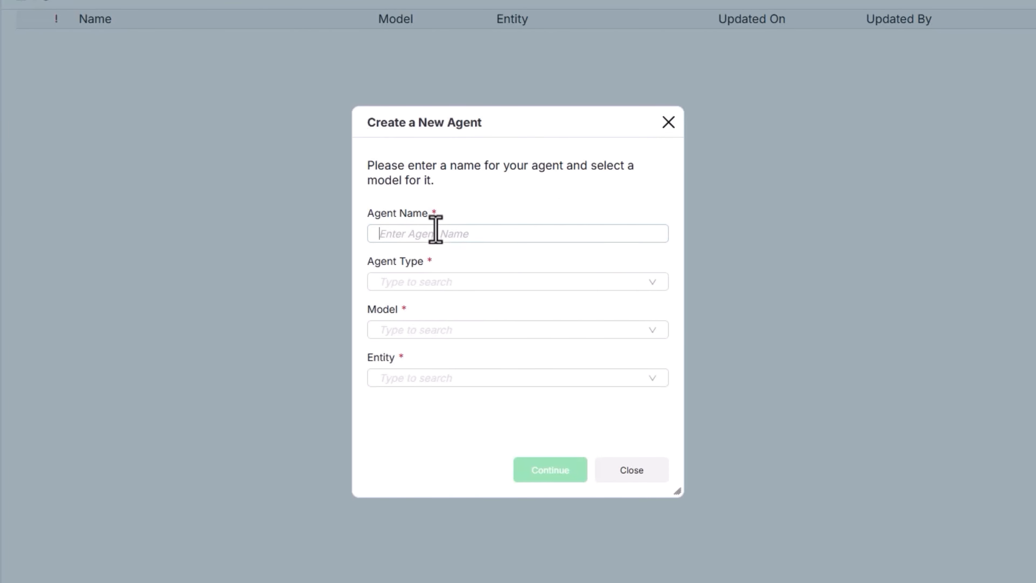
{"action": "type", "text": "Fi"}
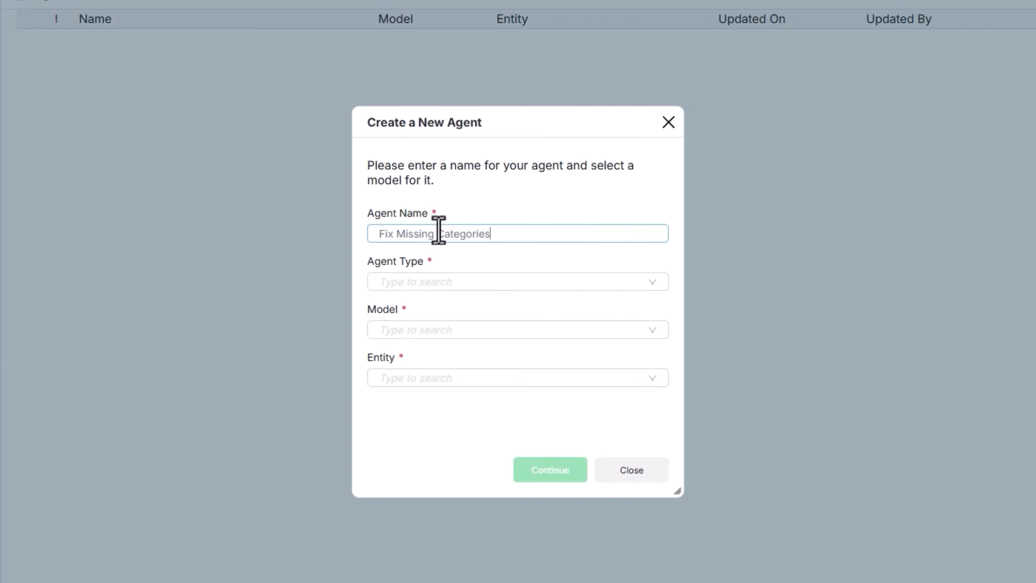
{"action": "type", "text": "x Missing Categories"}
Step: Set the new agent's type to Data Quality Agent, its model to GPT5 and its entity to Item, and create it
{"action": "left_click", "coordinate": [428, 282]}
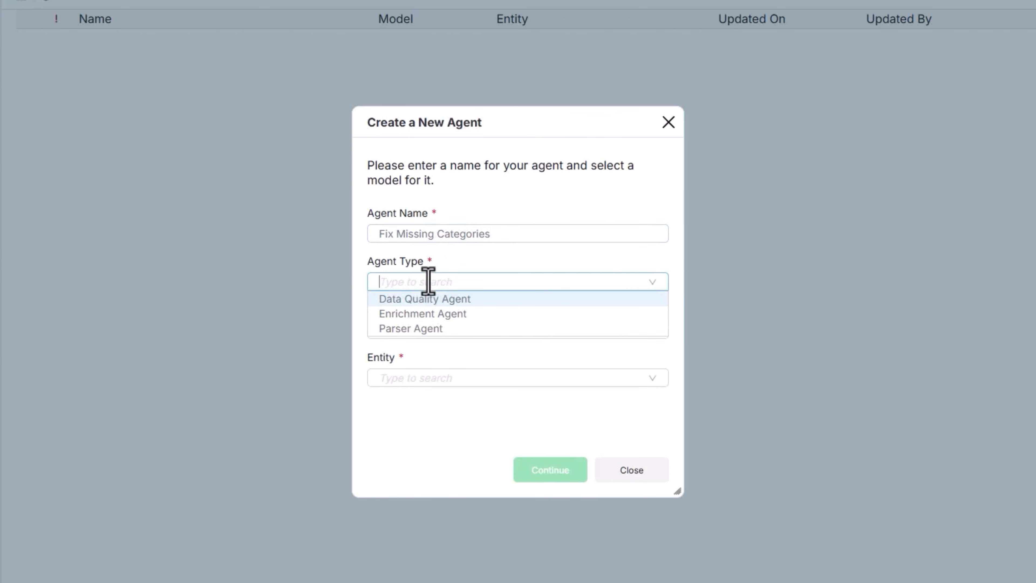
{"action": "left_click", "coordinate": [420, 302]}
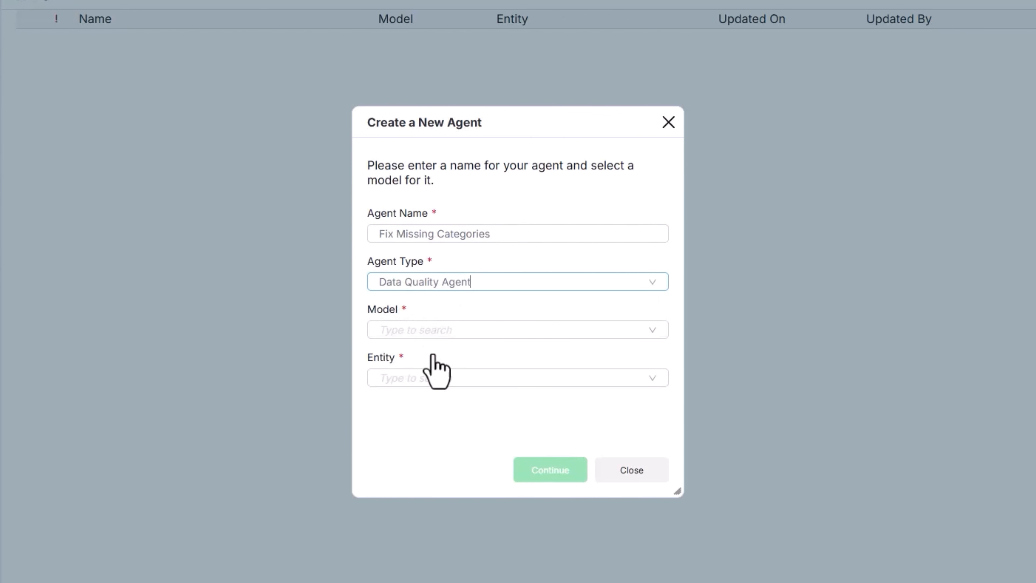
{"action": "left_click", "coordinate": [433, 332]}
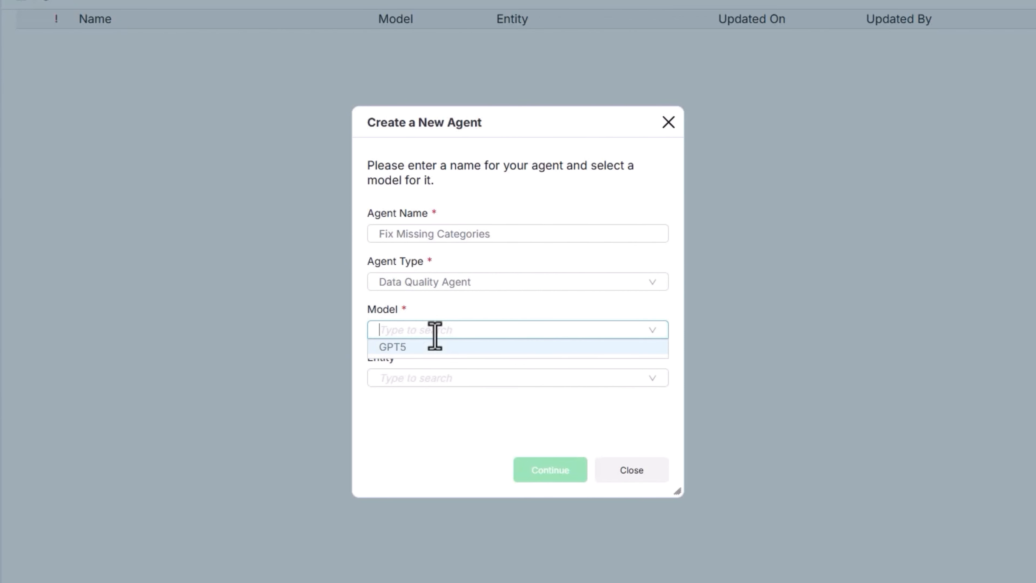
{"action": "left_click", "coordinate": [409, 347]}
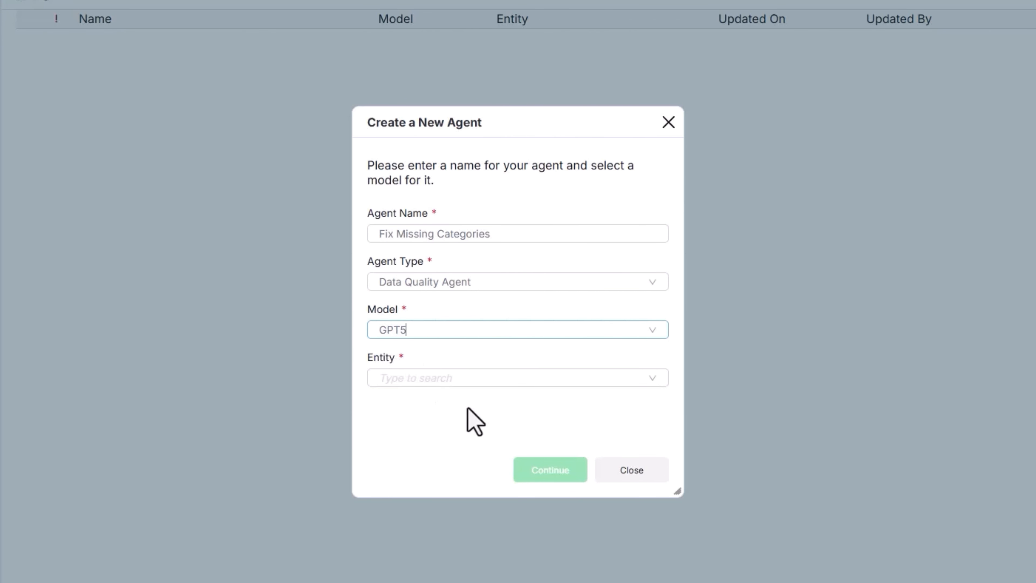
{"action": "left_click", "coordinate": [445, 383]}
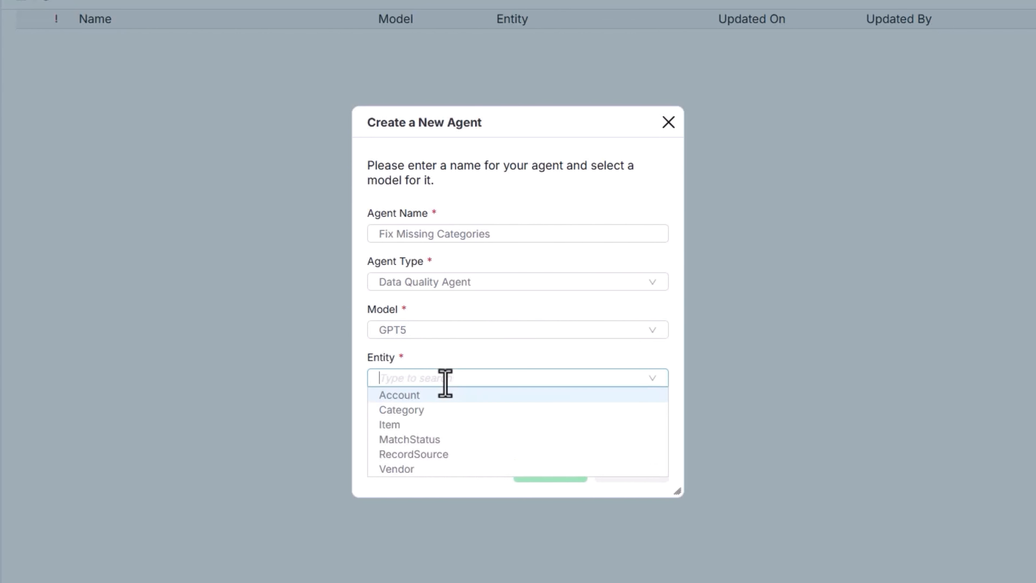
{"action": "left_click", "coordinate": [402, 424]}
{"action": "left_click", "coordinate": [549, 472]}
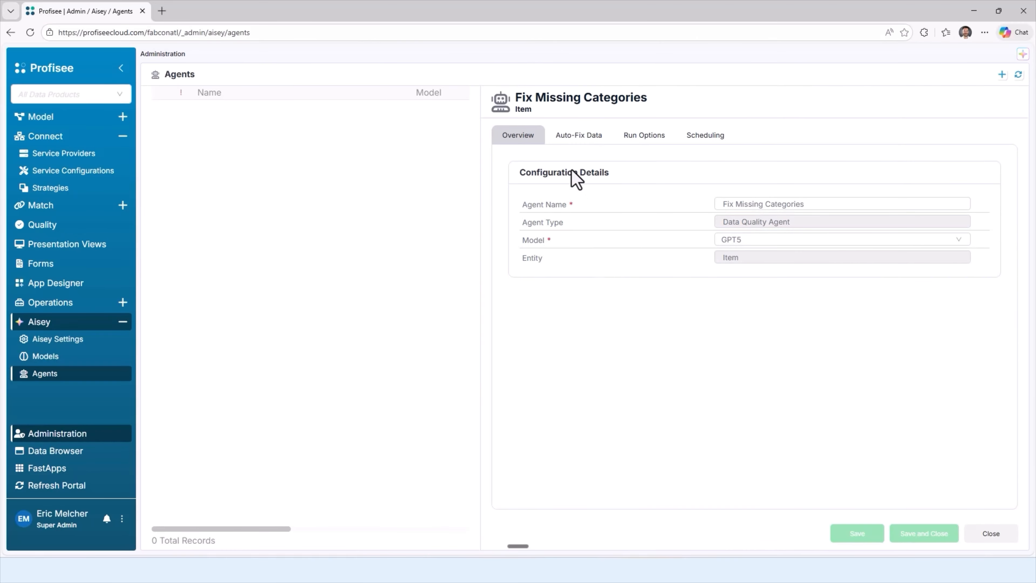
Step: Configure the agent to auto-fix the Category attribute, using Name and Description as input attributes
{"action": "left_click", "coordinate": [573, 137]}
{"action": "left_click", "coordinate": [733, 204]}
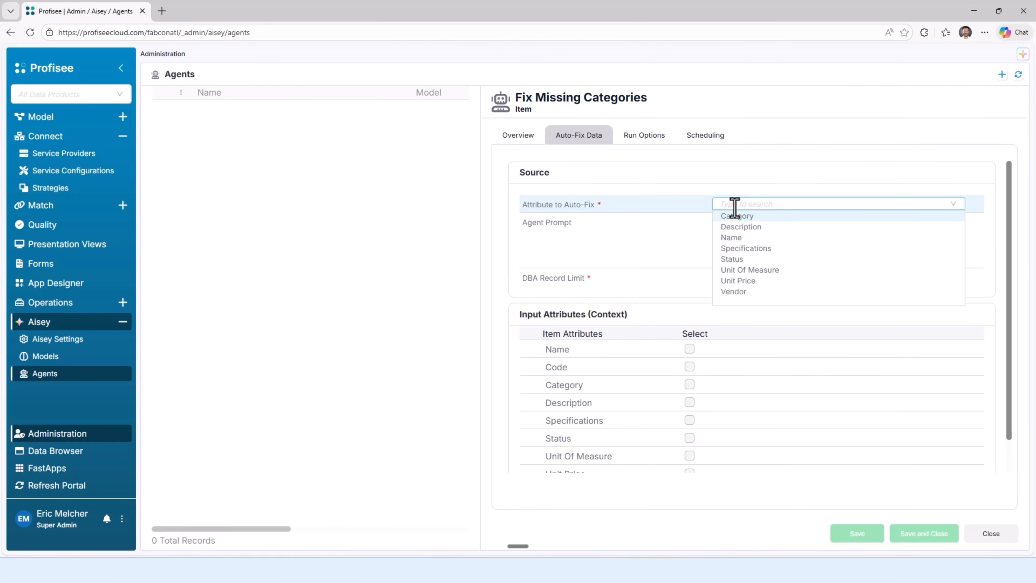
{"action": "left_click", "coordinate": [735, 218]}
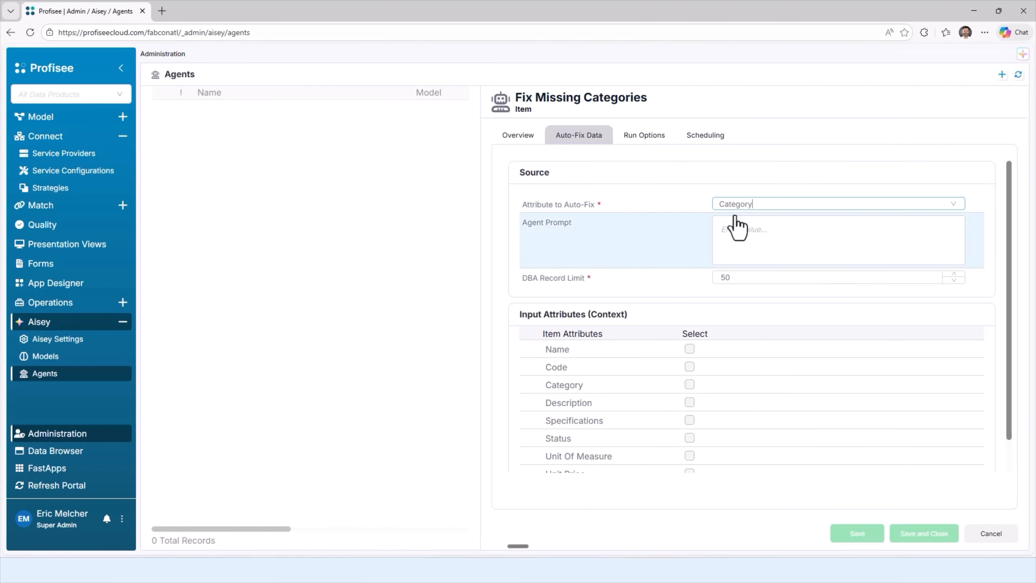
{"action": "left_click", "coordinate": [690, 350]}
{"action": "left_click", "coordinate": [689, 403]}
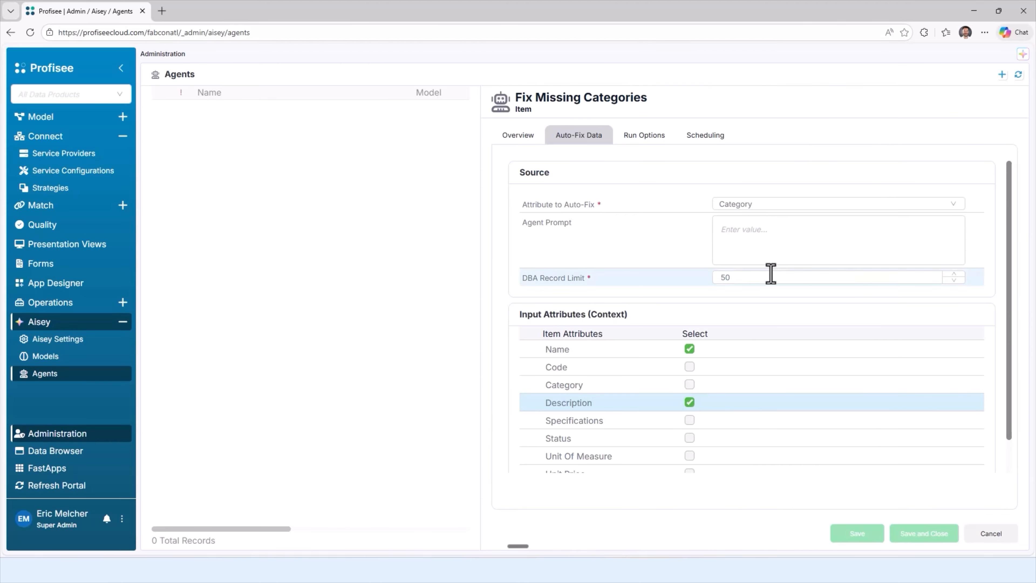
{"action": "left_click", "coordinate": [780, 248]}
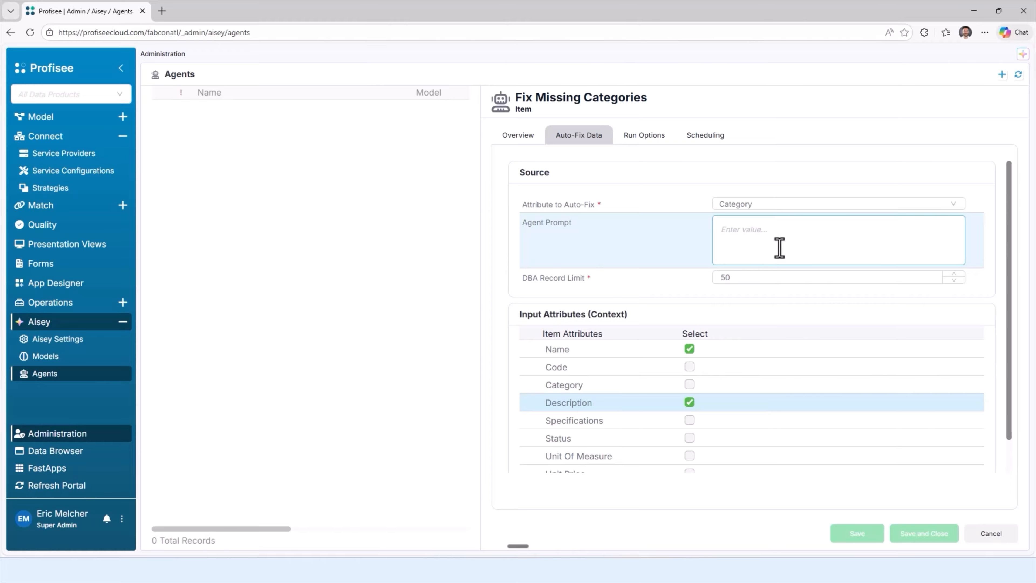
Step: Set the agent's run-as user to Aisey, trigger it when records are added and when they are updated, and save and close it
{"action": "left_click", "coordinate": [642, 137]}
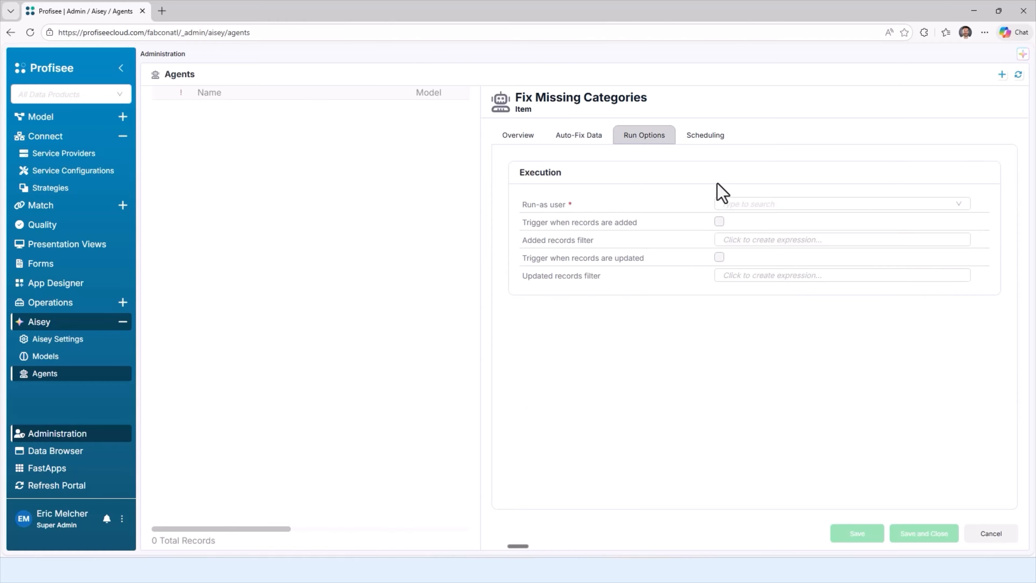
{"action": "left_click", "coordinate": [733, 205]}
{"action": "left_click", "coordinate": [733, 226]}
{"action": "left_click", "coordinate": [719, 222]}
{"action": "left_click", "coordinate": [720, 256]}
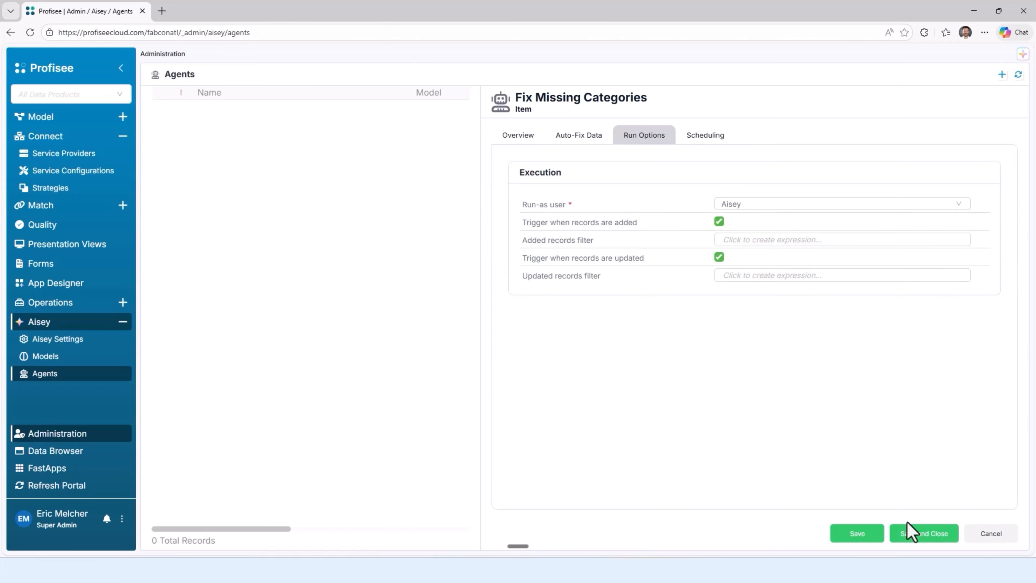
{"action": "left_click", "coordinate": [909, 533]}
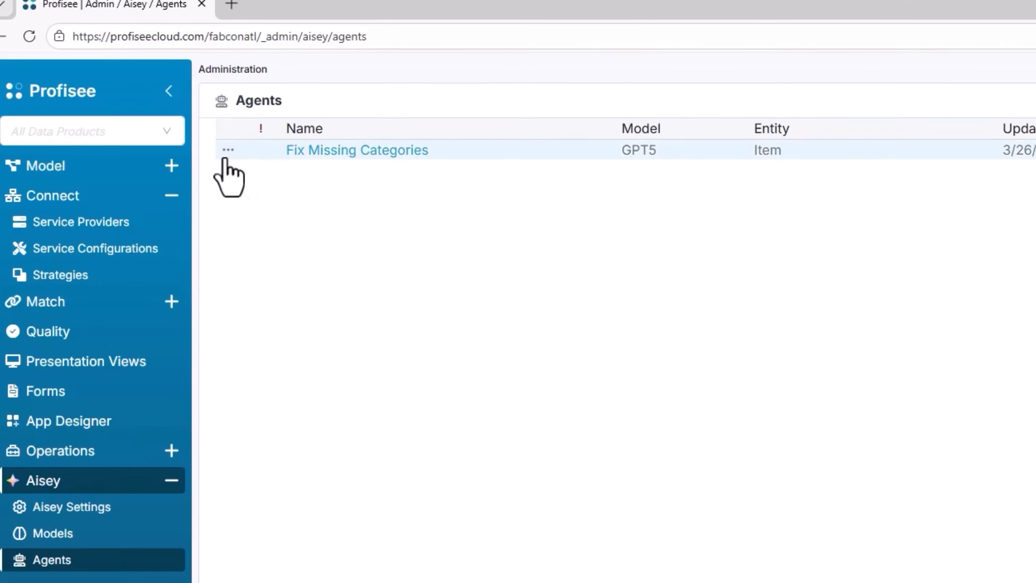
Step: Run the Fix Missing Categories agent on the full record set and check the Item records in the Data Browser
{"action": "left_click", "coordinate": [228, 150]}
{"action": "left_click", "coordinate": [267, 229]}
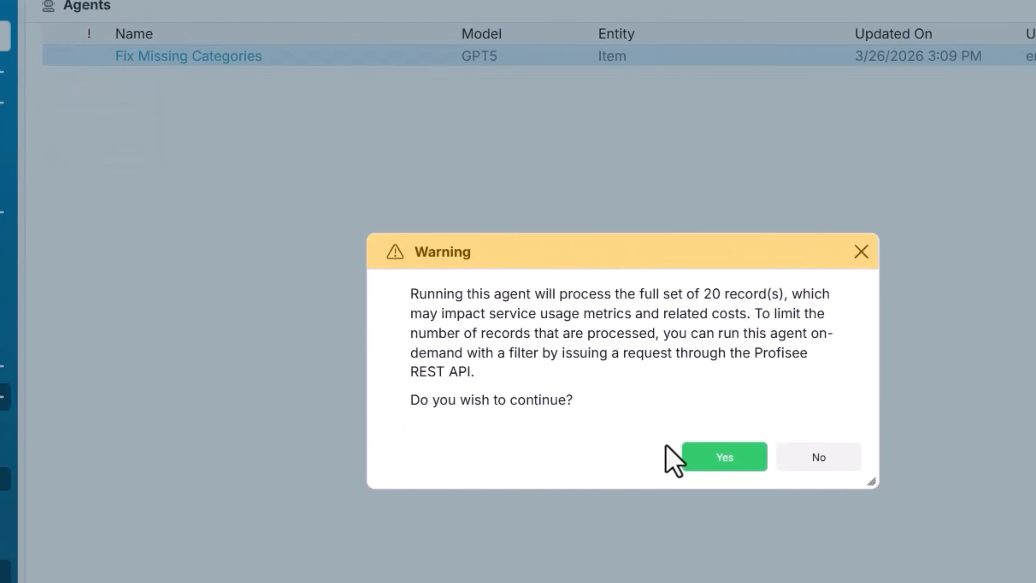
{"action": "left_click", "coordinate": [632, 409]}
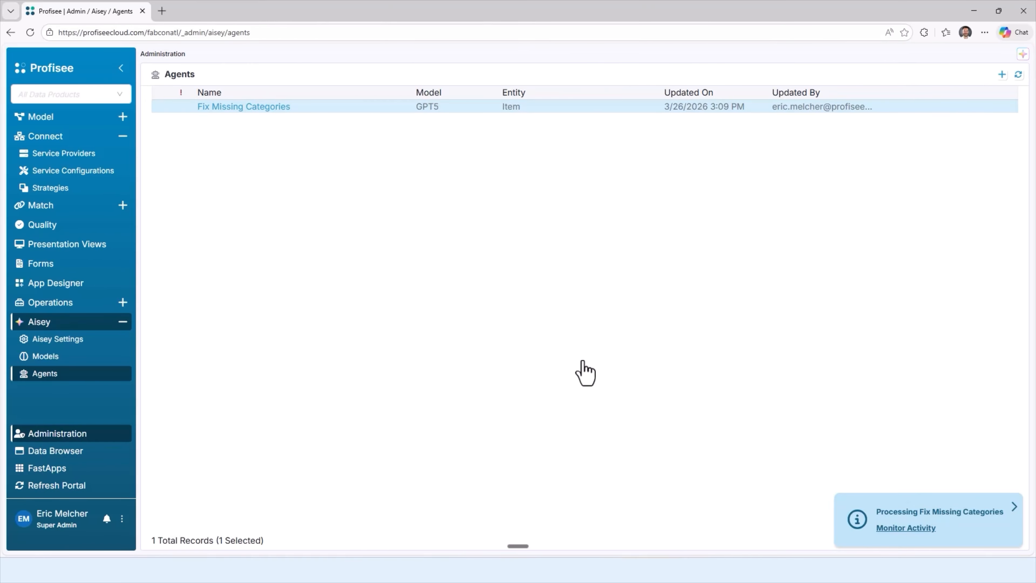
{"action": "left_click", "coordinate": [51, 451]}
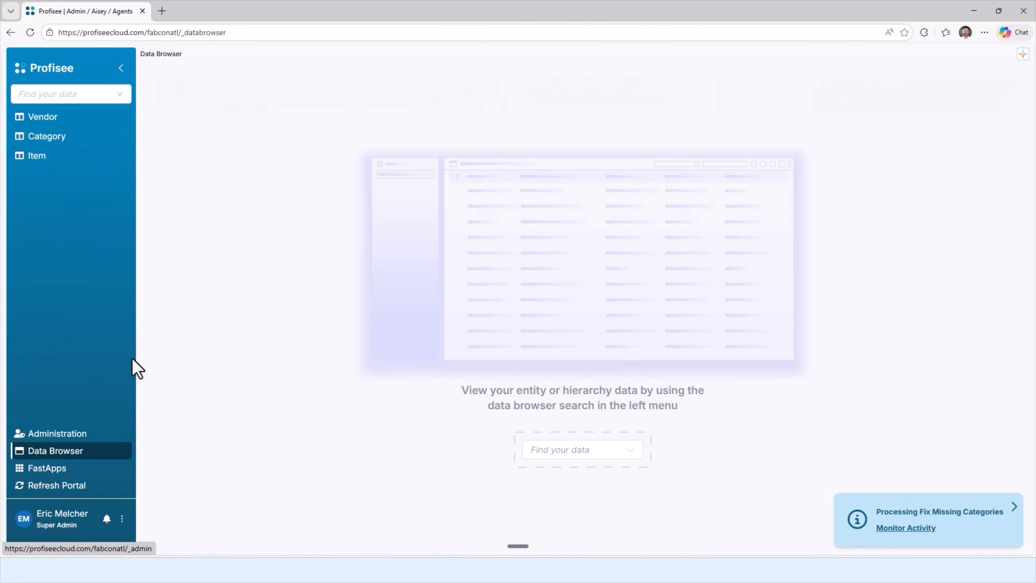
{"action": "left_click", "coordinate": [37, 157]}
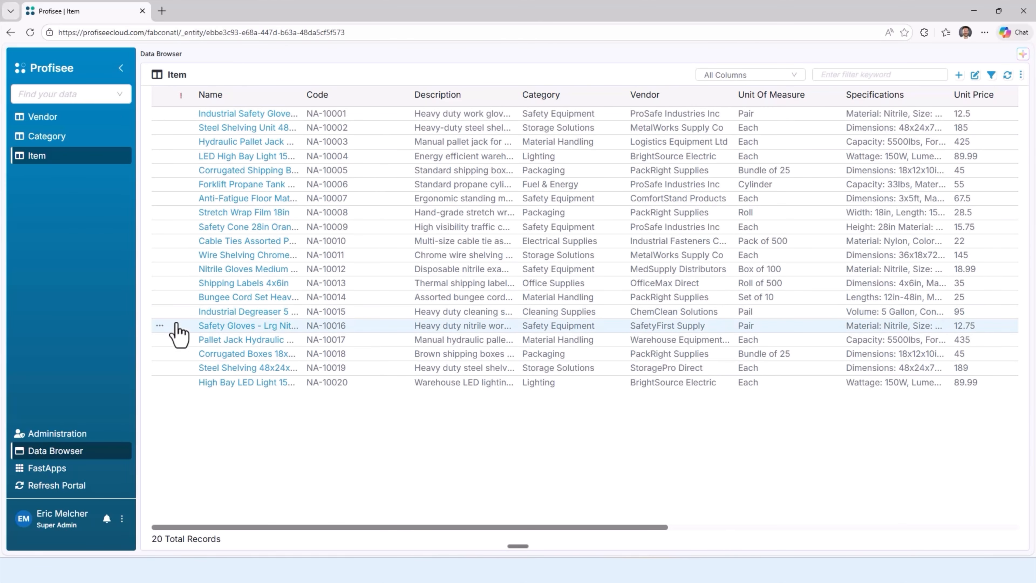
Step: Create a new matching strategy in Administration named "Match Items" for the Item entity
{"action": "left_click", "coordinate": [69, 433]}
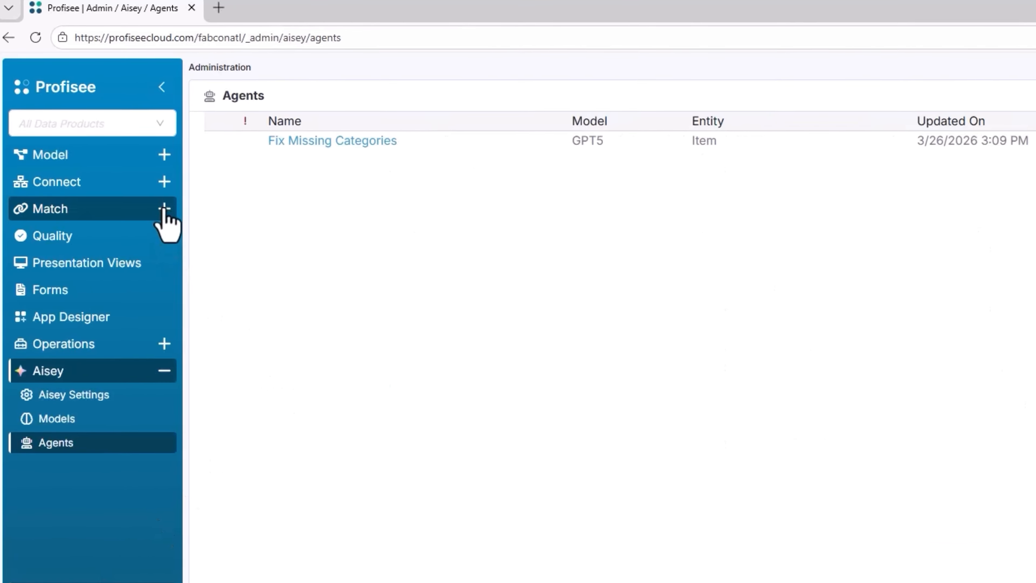
{"action": "left_click", "coordinate": [165, 209]}
{"action": "left_click", "coordinate": [62, 234]}
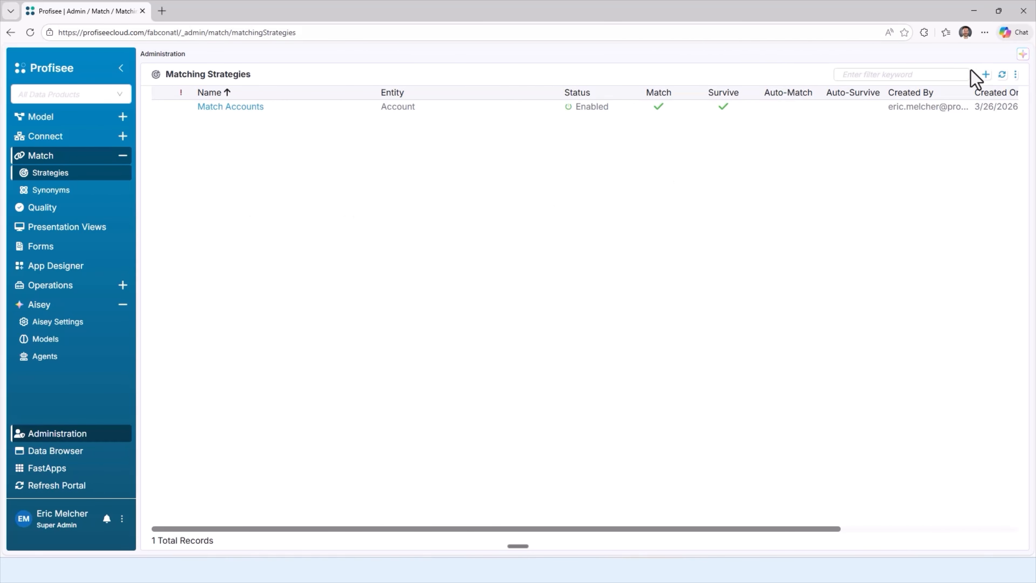
{"action": "left_click", "coordinate": [985, 74]}
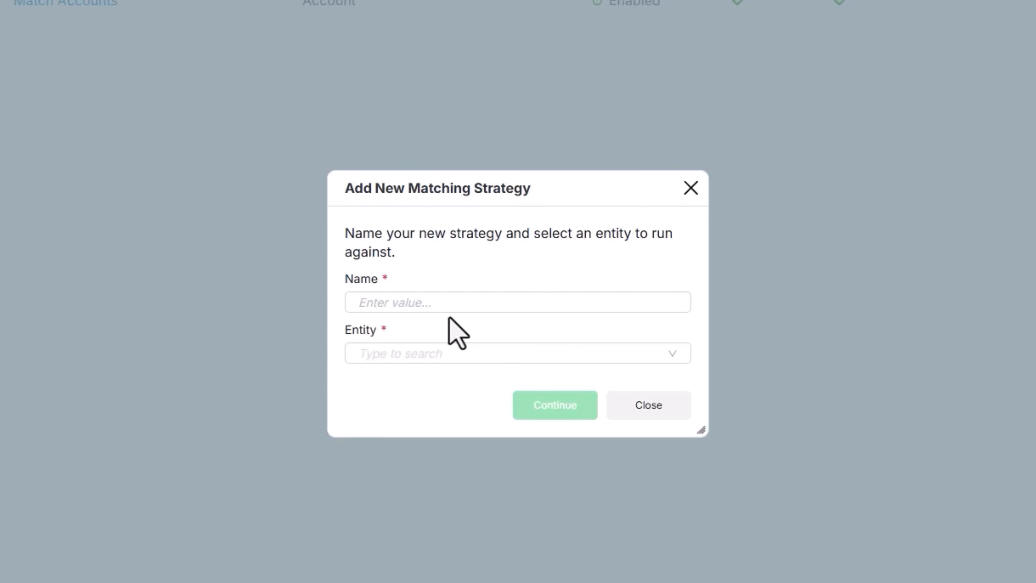
{"action": "left_click", "coordinate": [455, 304]}
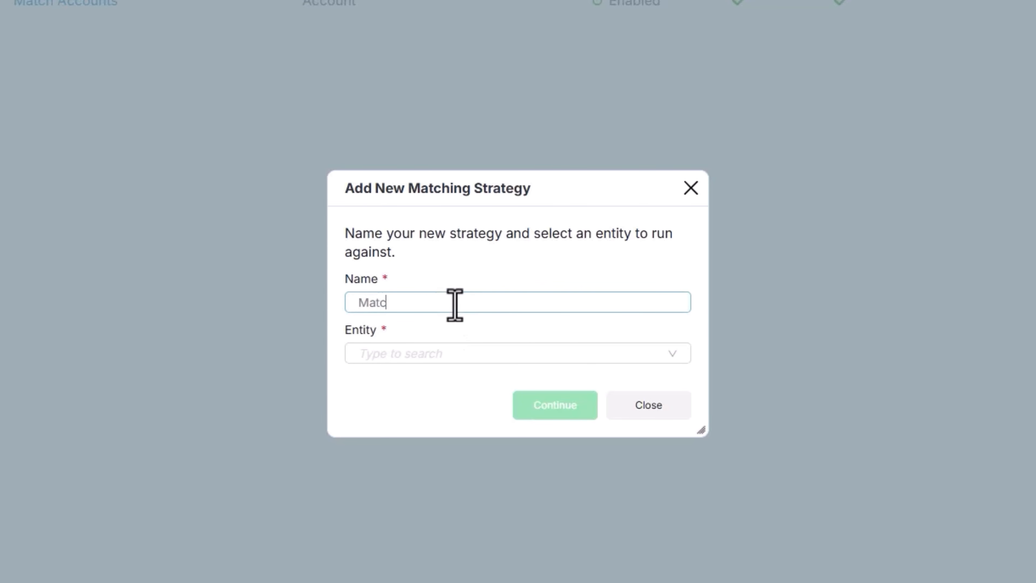
{"action": "left_click", "coordinate": [407, 352]}
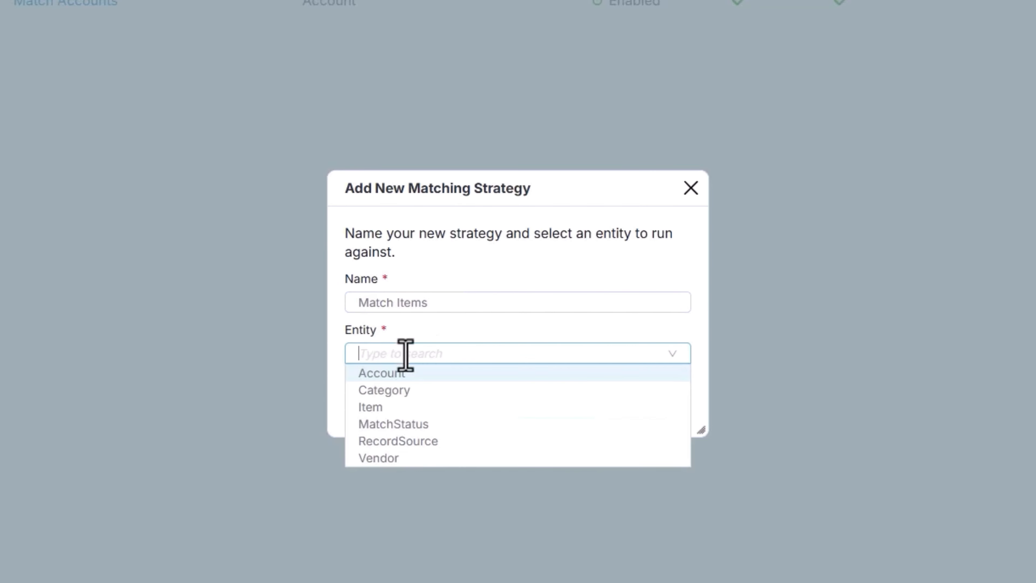
{"action": "left_click", "coordinate": [386, 408]}
{"action": "left_click", "coordinate": [545, 413]}
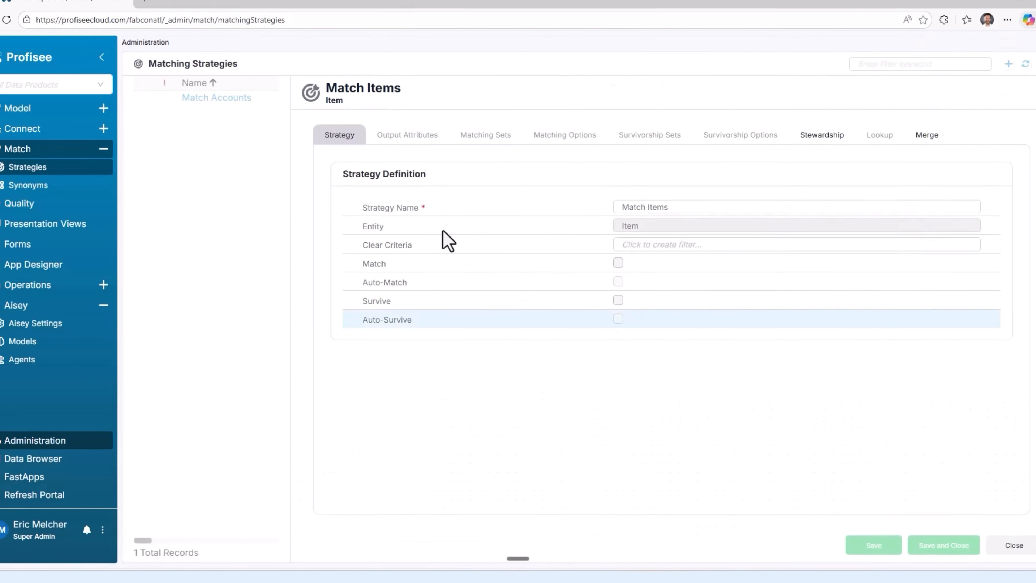
Step: Enable Match, Auto-Match, Survive and Auto-Survive in the Match Items strategy definition
{"action": "left_click", "coordinate": [613, 264]}
{"action": "left_click", "coordinate": [613, 282]}
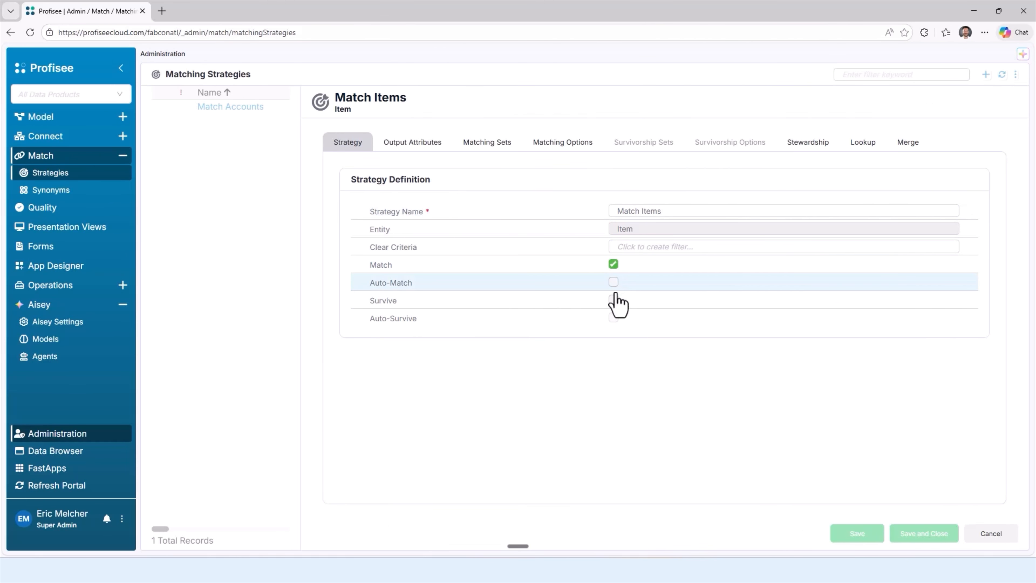
{"action": "left_click", "coordinate": [614, 300]}
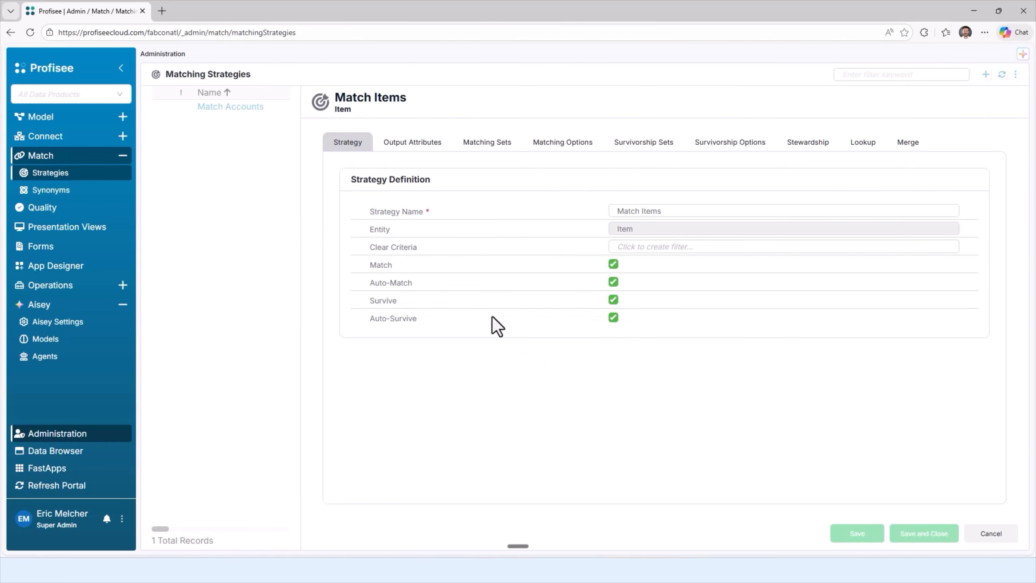
Step: Have the strategy's matching and survivorship output attributes assigned automatically
{"action": "left_click", "coordinate": [422, 147]}
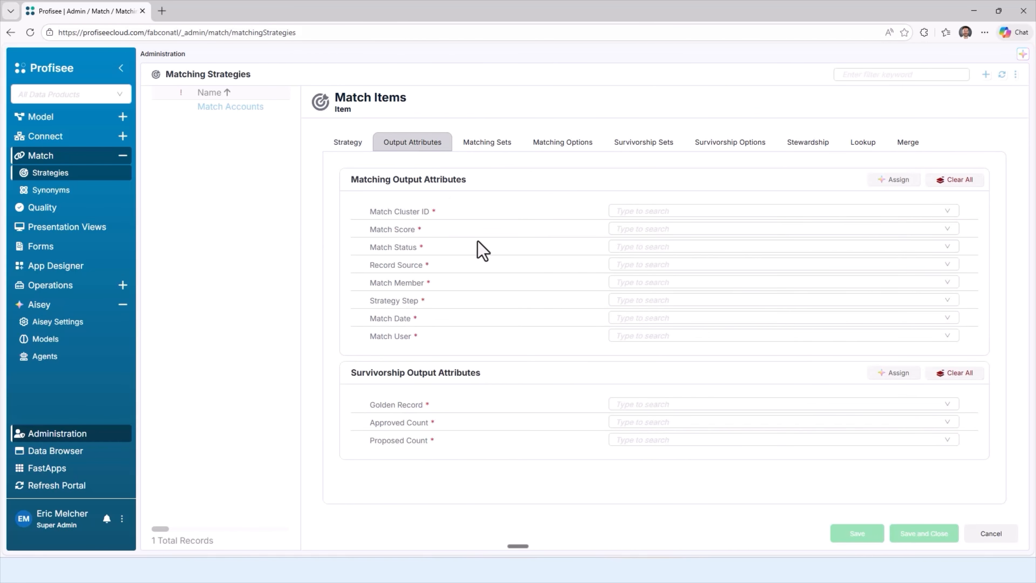
{"action": "left_click", "coordinate": [893, 180]}
{"action": "left_click", "coordinate": [540, 506]}
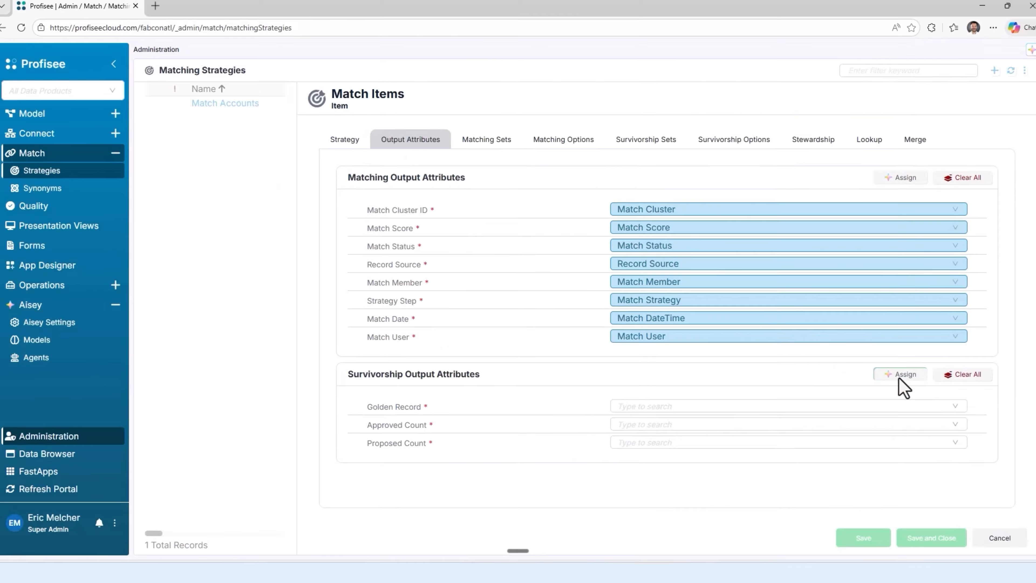
{"action": "left_click", "coordinate": [976, 391]}
{"action": "left_click", "coordinate": [556, 469]}
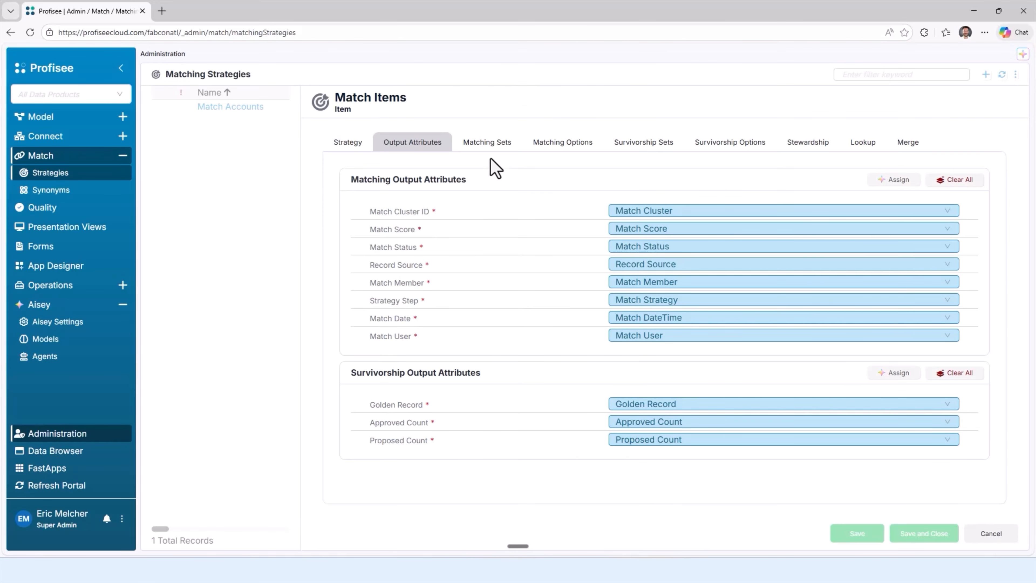
Step: Add a matching attribute set named "Name and Category" containing the Name and Category attributes
{"action": "left_click", "coordinate": [493, 147]}
{"action": "left_click", "coordinate": [977, 182]}
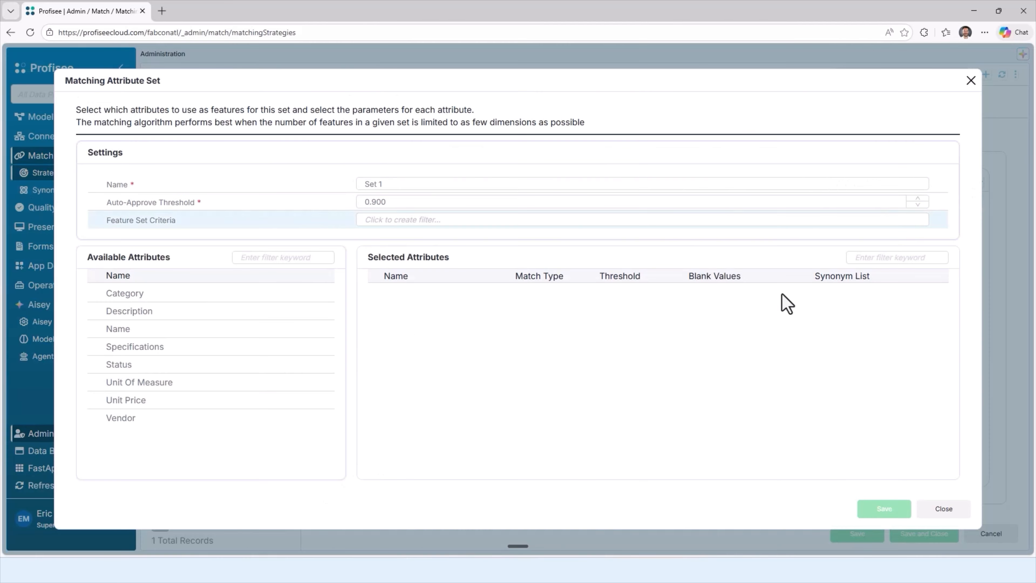
{"action": "triple_click", "coordinate": [393, 184]}
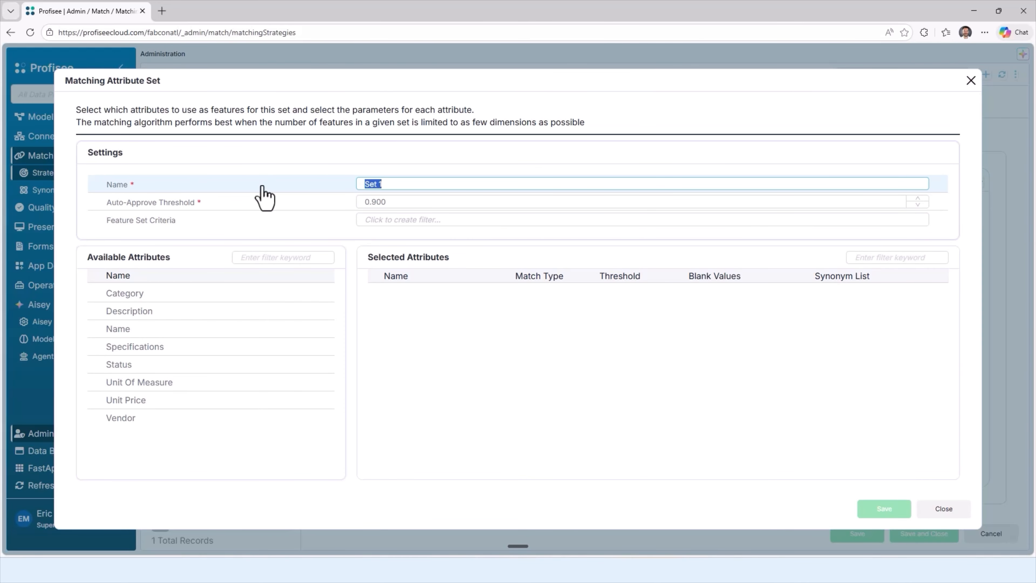
{"action": "left_click", "coordinate": [324, 329]}
{"action": "left_click", "coordinate": [324, 294]}
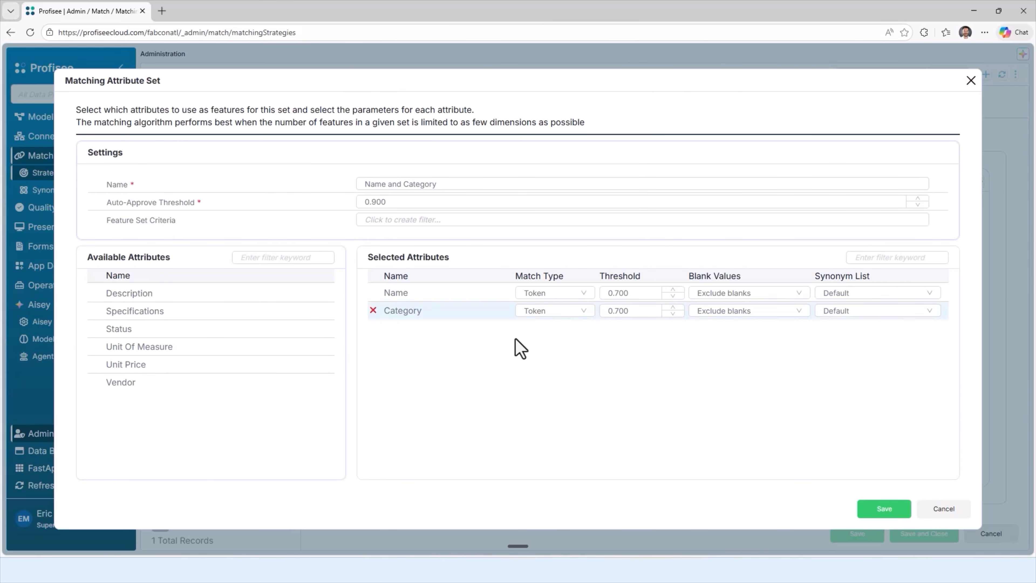
Step: Set the match type of Category to Exact and of Name to AI - Embedding, and save the matching set
{"action": "left_click", "coordinate": [560, 312]}
{"action": "left_click", "coordinate": [548, 347]}
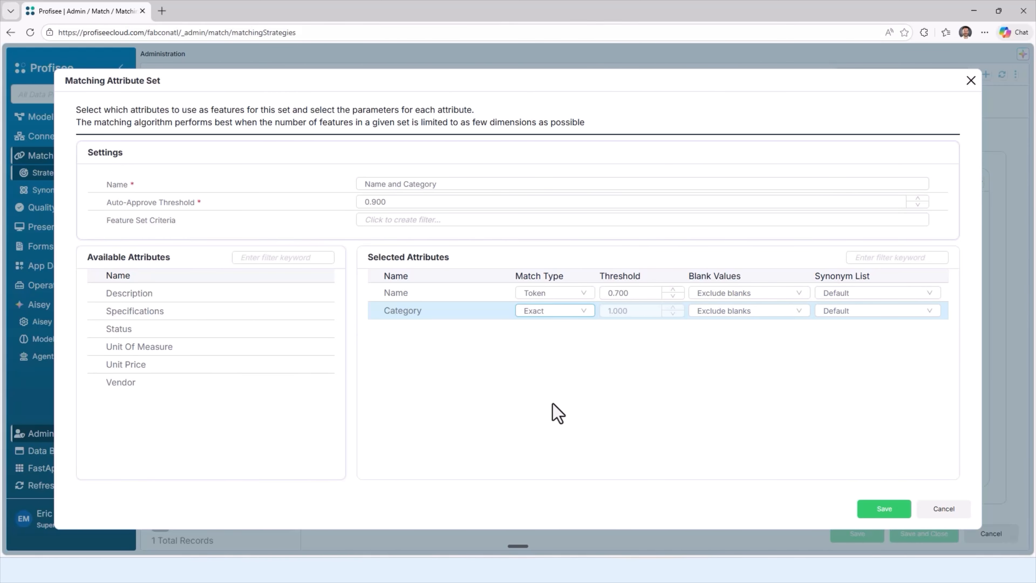
{"action": "left_click", "coordinate": [542, 294]}
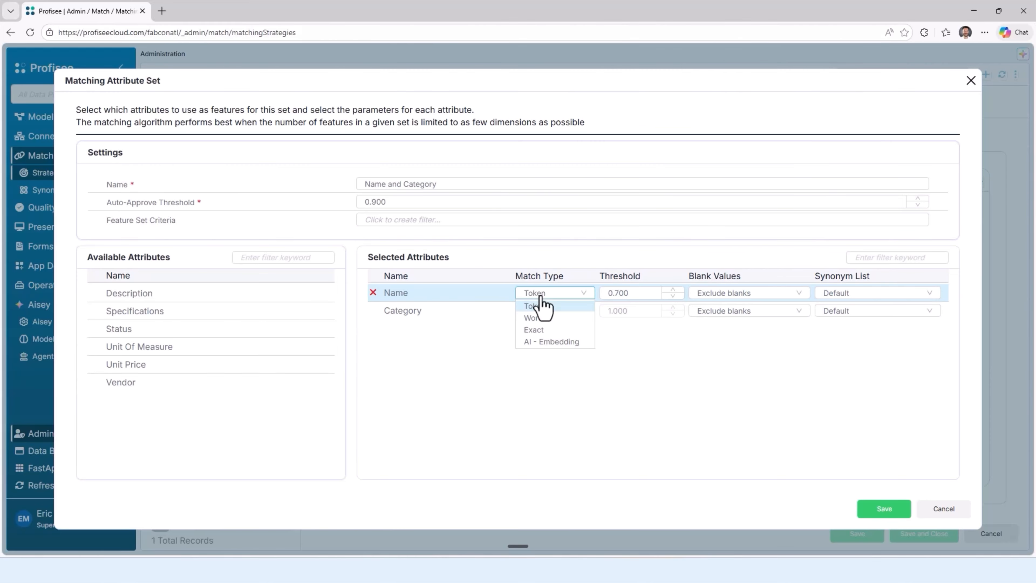
{"action": "left_click", "coordinate": [551, 342]}
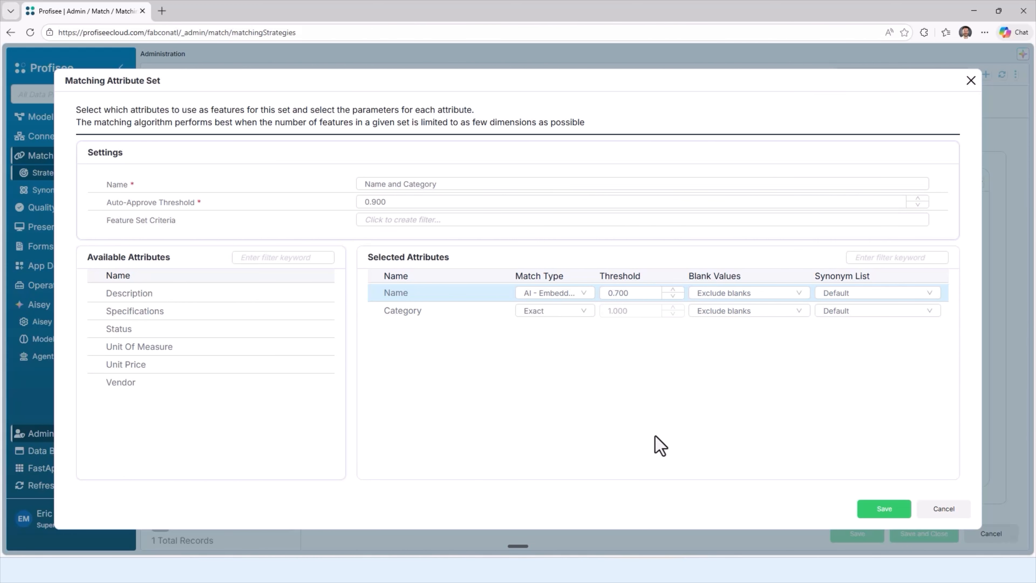
{"action": "left_click", "coordinate": [881, 510]}
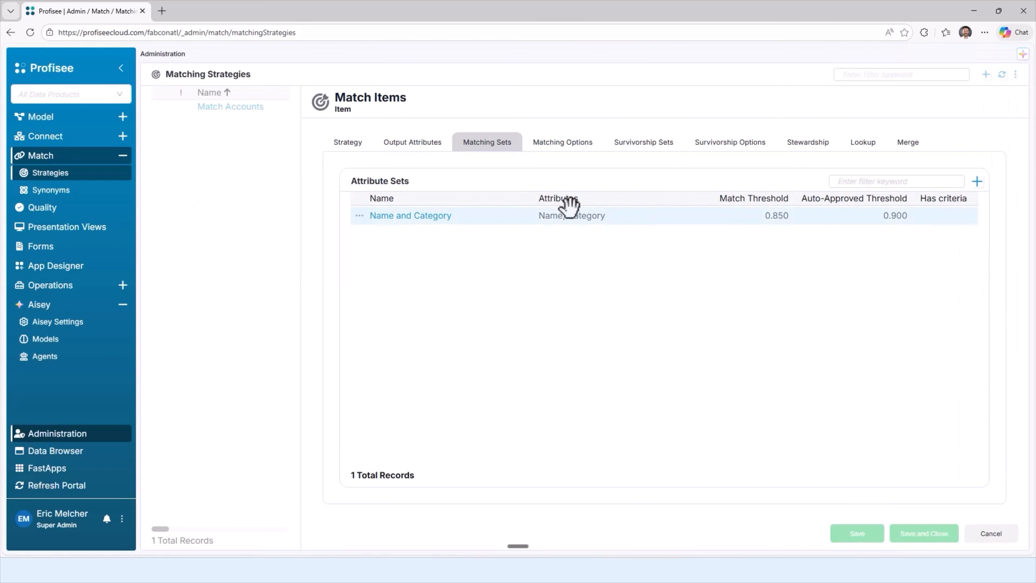
Step: Add a survivorship attribute set named "All" that includes every available Item attribute, from Category through Vendor
{"action": "left_click", "coordinate": [555, 149]}
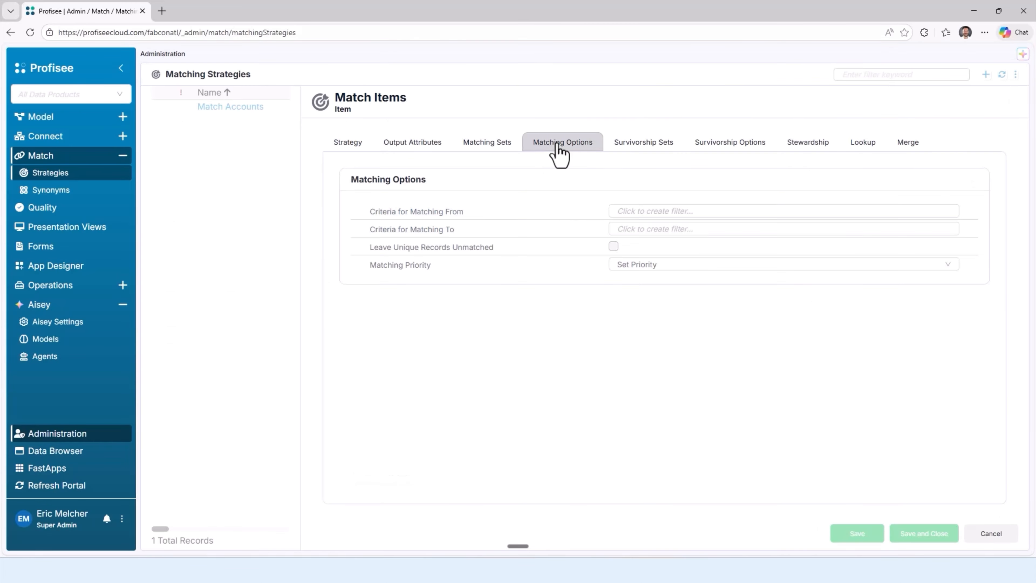
{"action": "left_click", "coordinate": [653, 151]}
{"action": "left_click", "coordinate": [978, 181]}
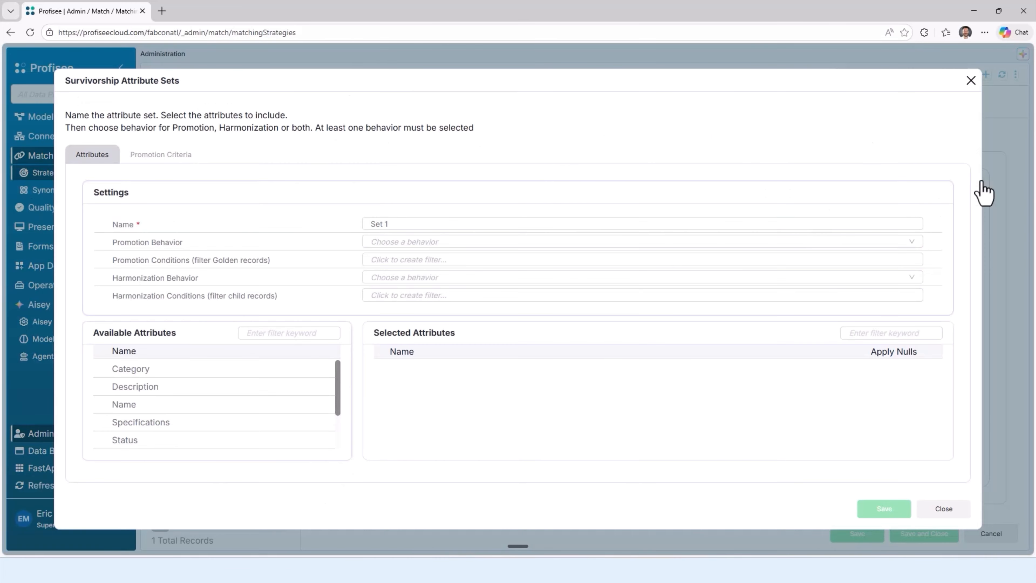
{"action": "left_click", "coordinate": [324, 368]}
{"action": "left_click", "coordinate": [323, 369]}
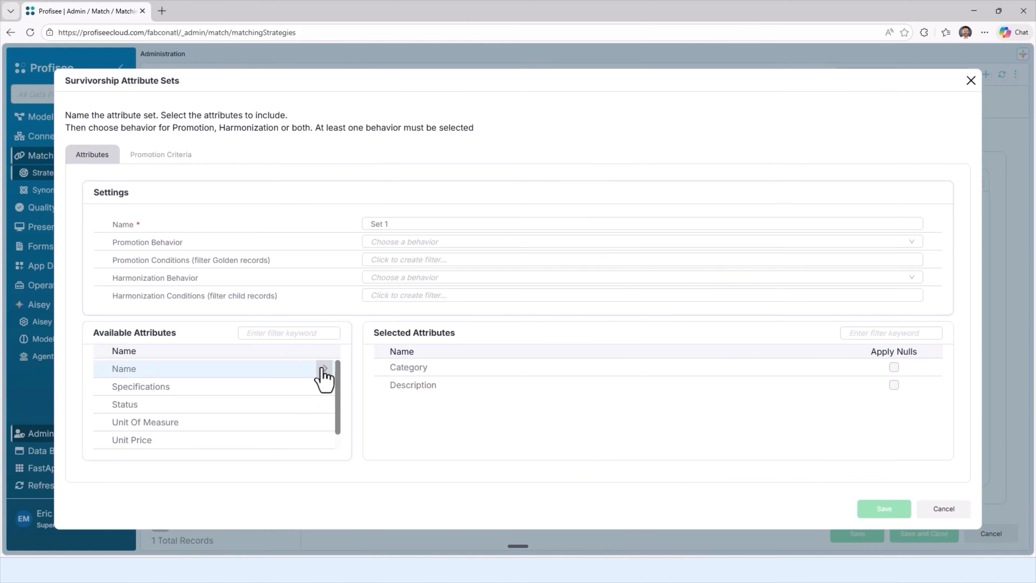
{"action": "left_click", "coordinate": [325, 369]}
{"action": "left_click", "coordinate": [324, 369]}
{"action": "left_click", "coordinate": [325, 369]}
{"action": "left_click", "coordinate": [324, 369]}
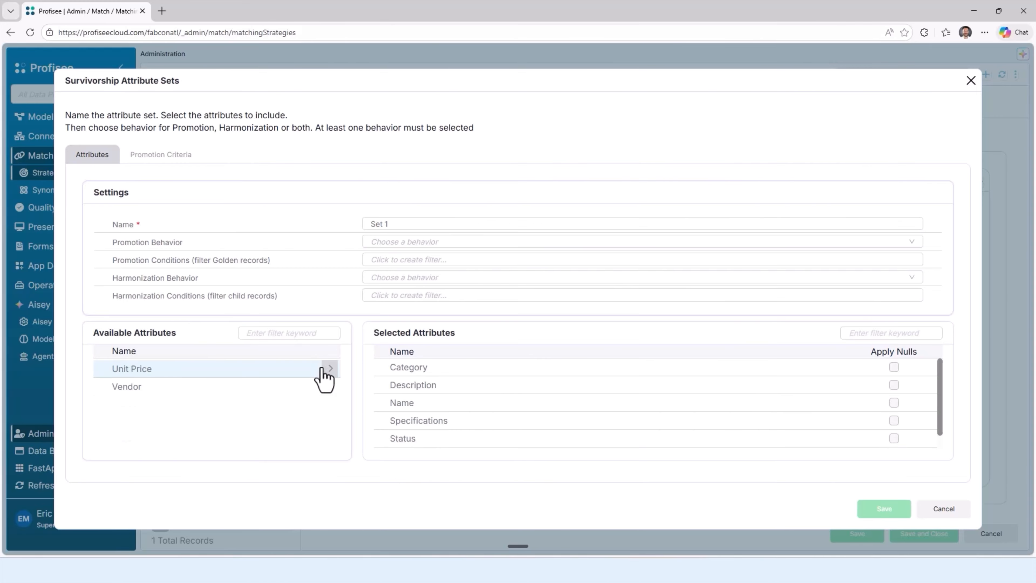
{"action": "left_click", "coordinate": [324, 369]}
{"action": "left_click", "coordinate": [404, 223]}
{"action": "key", "text": "ctrl+a"}
{"action": "type", "text": "A"}
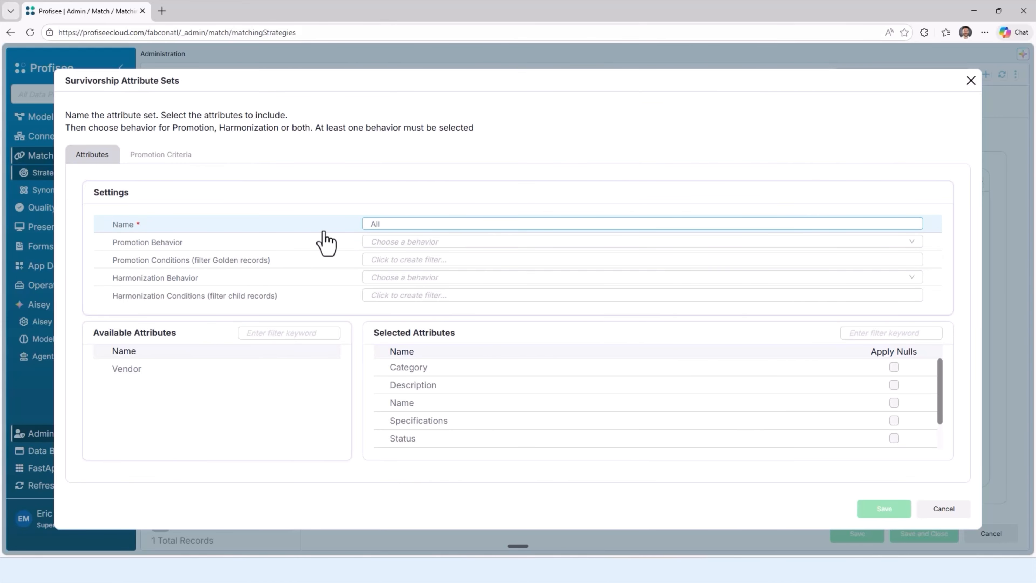
{"action": "left_click", "coordinate": [325, 369]}
Step: Set promotion behavior to Always copy (overwrite), turn on Record Completeness and Value Occurrence, and save the survivorship set and strategy
{"action": "left_click", "coordinate": [421, 244]}
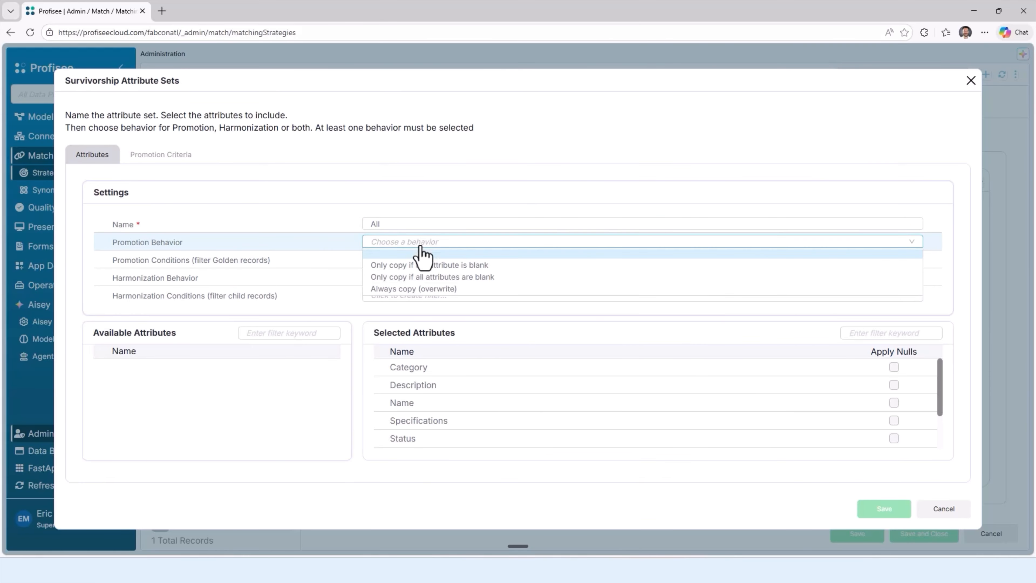
{"action": "left_click", "coordinate": [391, 289]}
{"action": "left_click", "coordinate": [143, 155]}
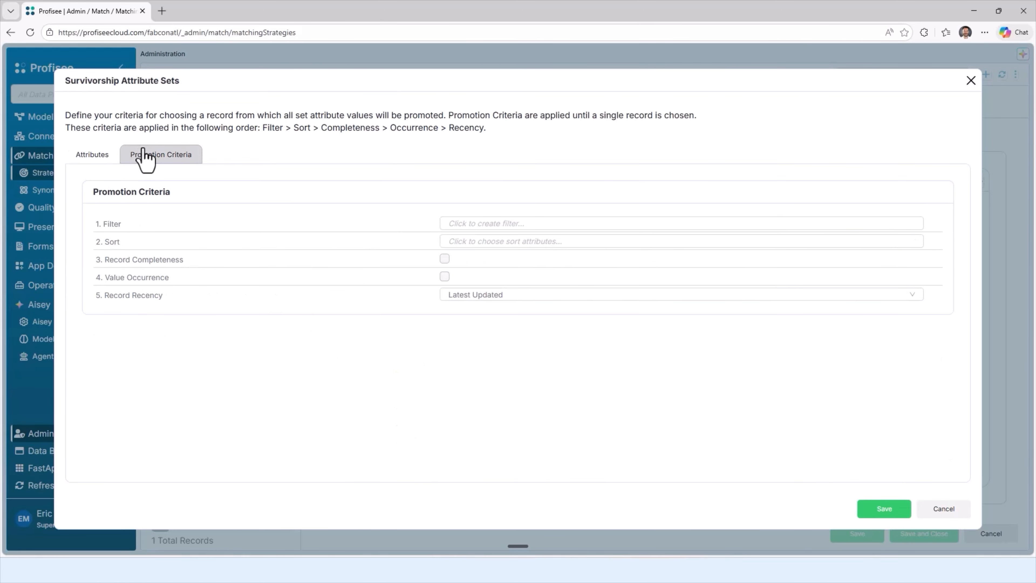
{"action": "left_click", "coordinate": [445, 259]}
{"action": "left_click", "coordinate": [445, 276]}
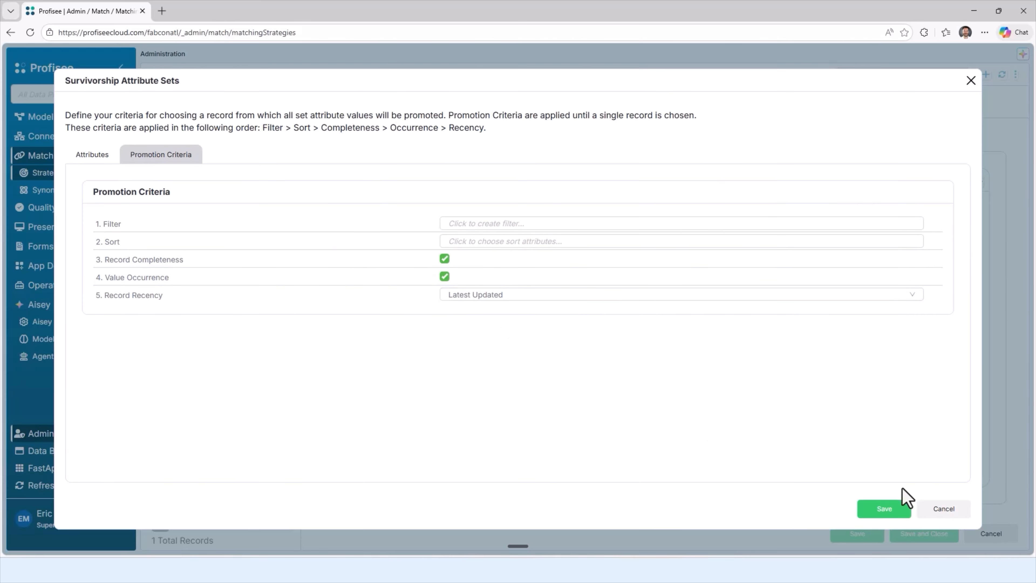
{"action": "left_click", "coordinate": [897, 508]}
{"action": "left_click", "coordinate": [906, 534]}
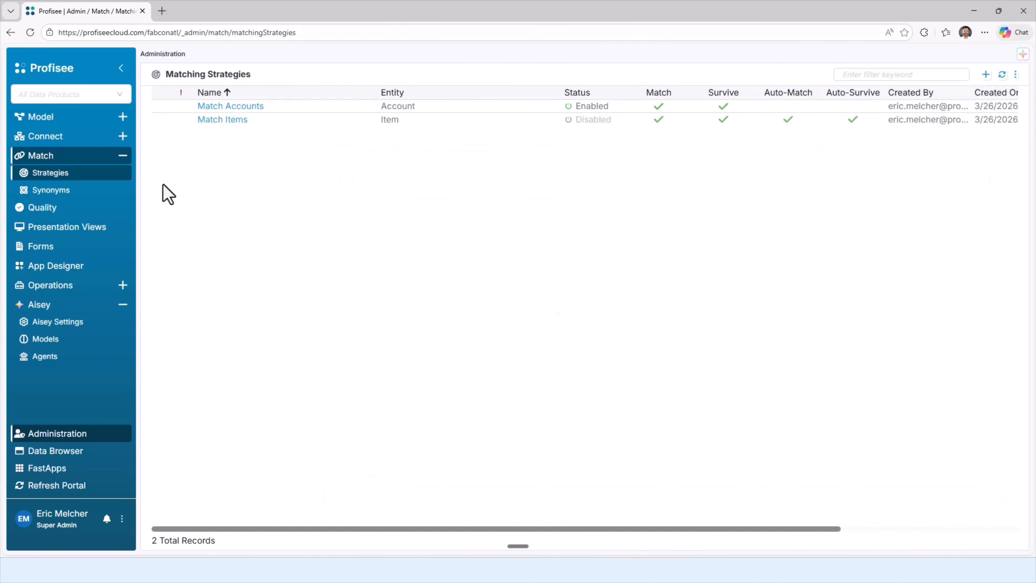
Step: Enable the Match Items matching strategy and accept that Auto-Indexing will be turned on
{"action": "left_click", "coordinate": [159, 119]}
{"action": "left_click", "coordinate": [188, 200]}
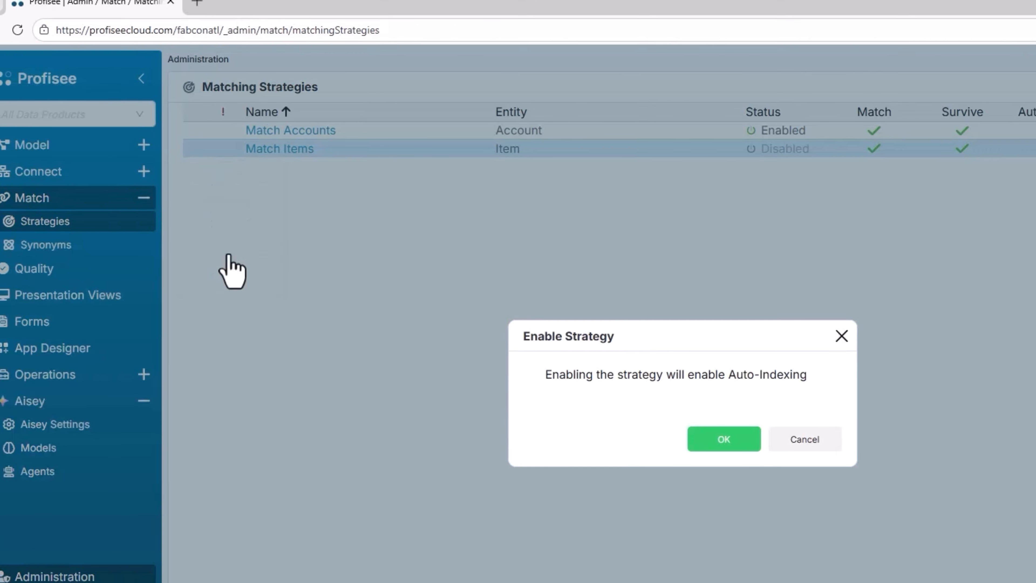
{"action": "left_click", "coordinate": [724, 439]}
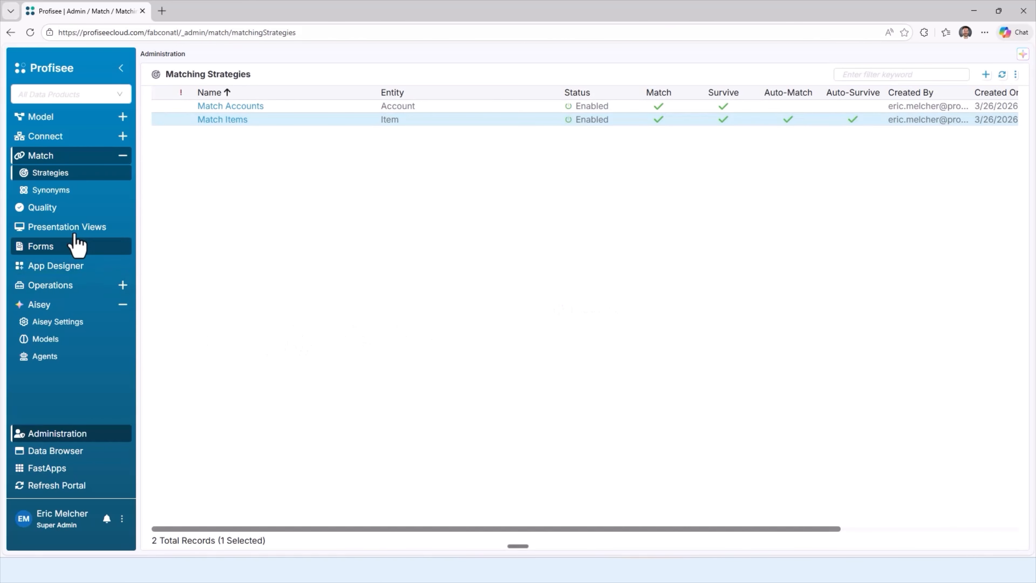
Step: Review the Item records in the Data Browser and examine the match cluster of the GoldenRec-5 safety gloves record
{"action": "left_click", "coordinate": [77, 453]}
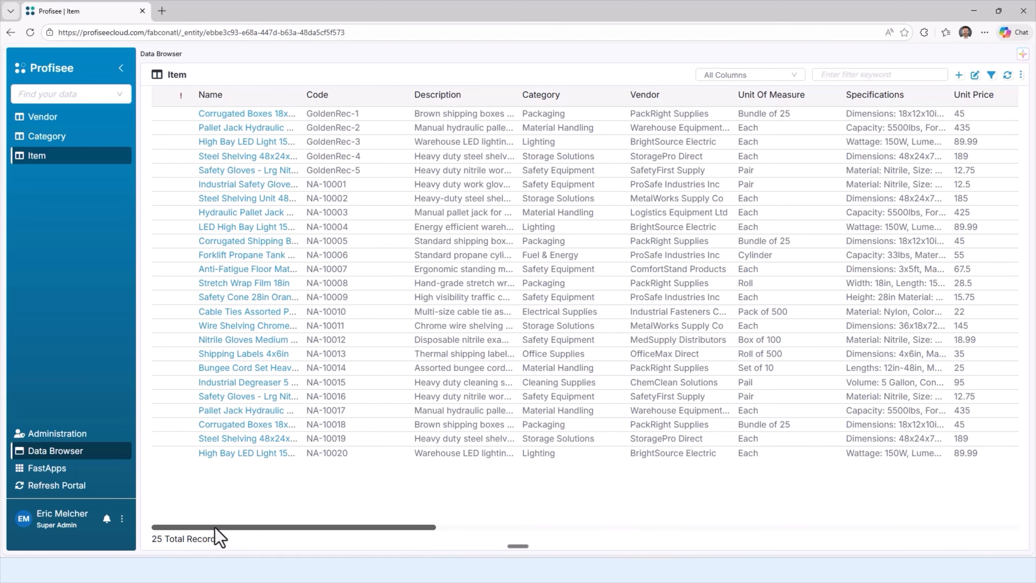
{"action": "left_click", "coordinate": [332, 170]}
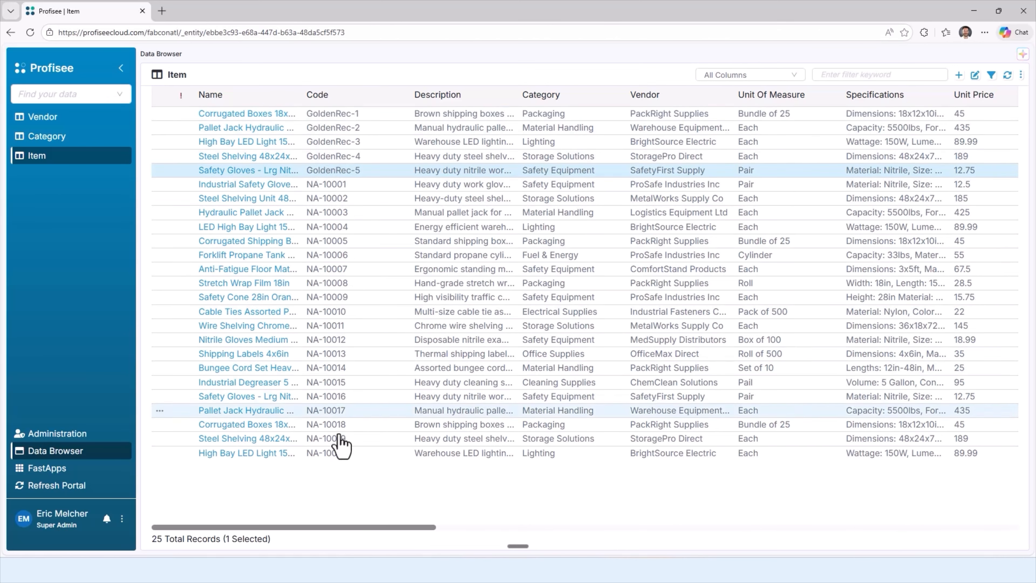
{"action": "left_click_drag", "start_coordinate": [347, 529], "coordinate": [511, 537]}
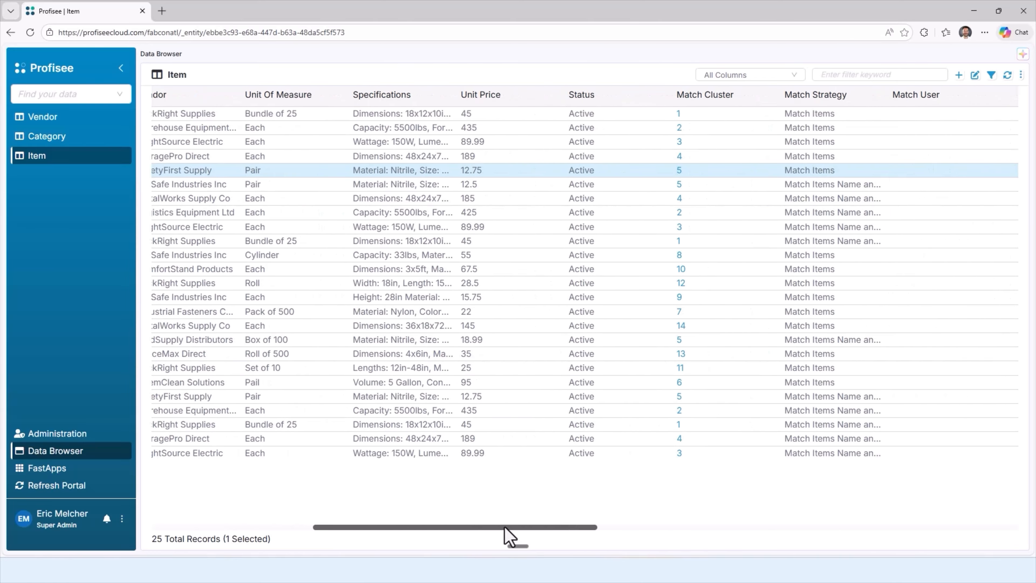
{"action": "left_click", "coordinate": [678, 173]}
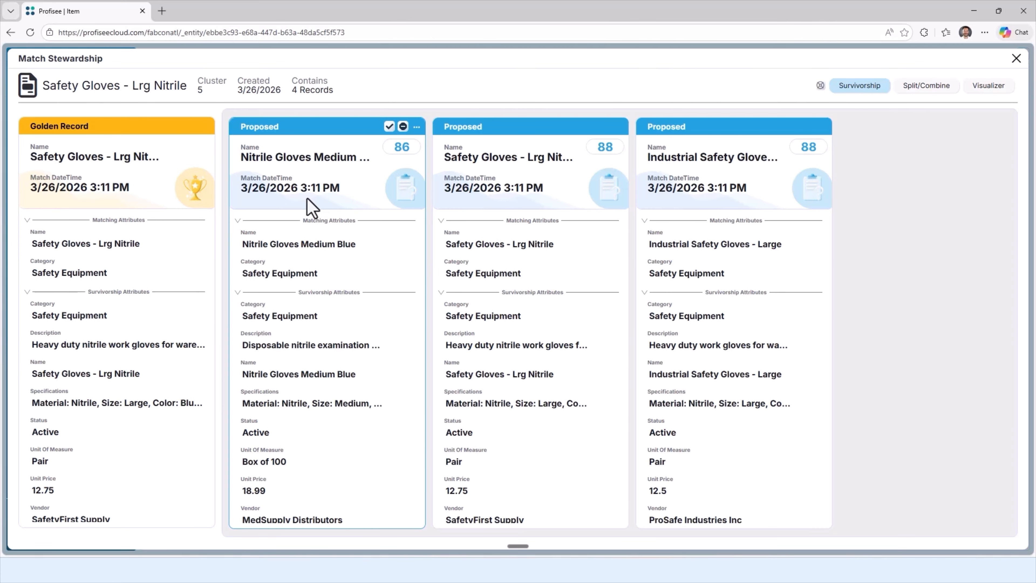
{"action": "left_click", "coordinate": [1017, 58]}
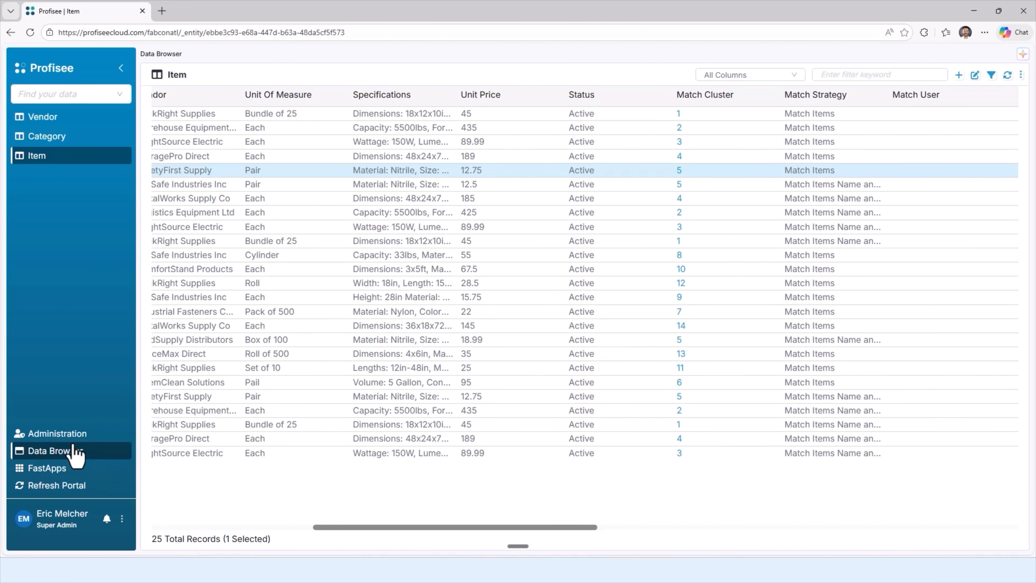
Step: Create a data product named "Product" with the Item, Vendor and Category entities associated
{"action": "left_click", "coordinate": [66, 434]}
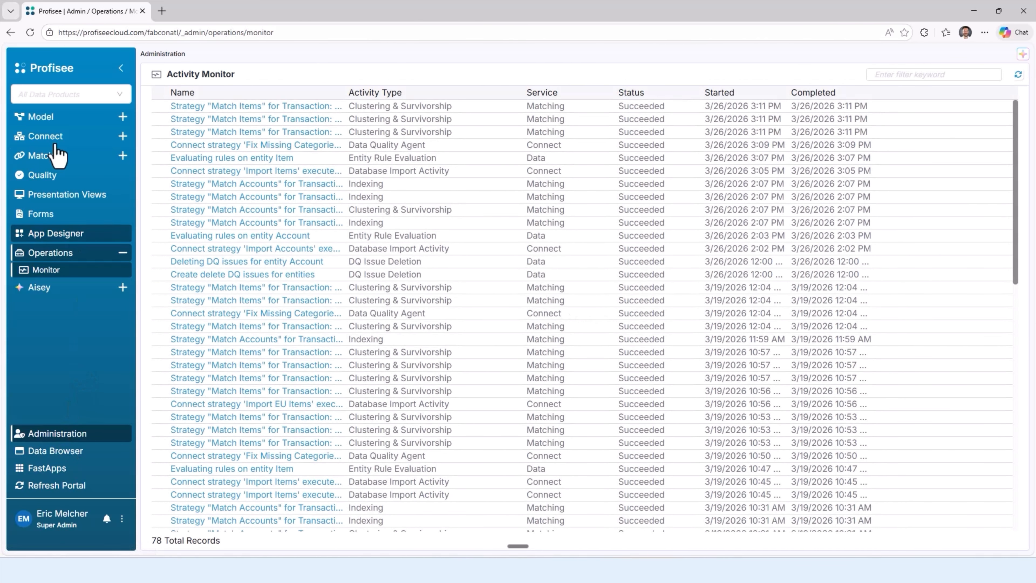
{"action": "left_click", "coordinate": [69, 94]}
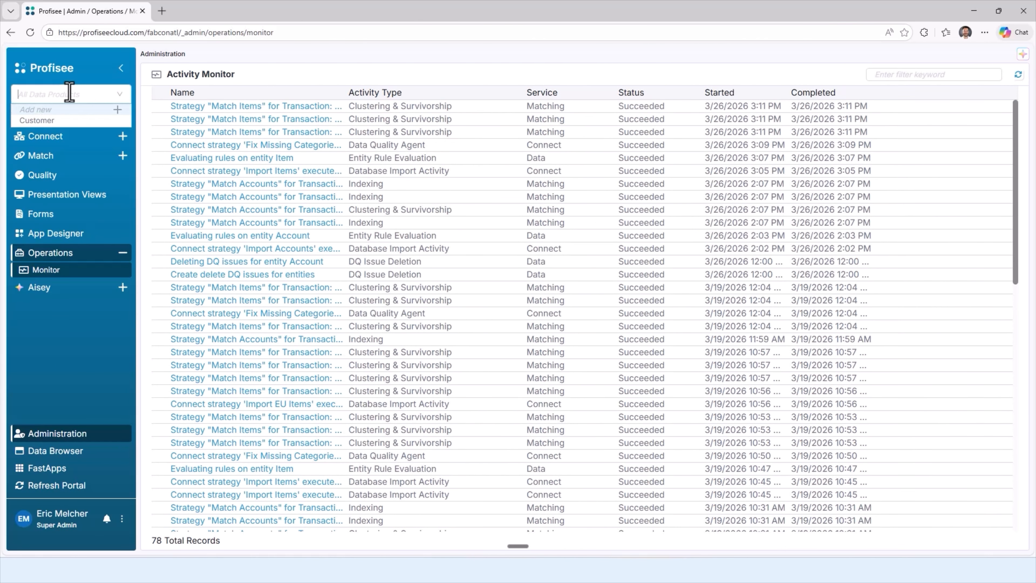
{"action": "left_click", "coordinate": [117, 109]}
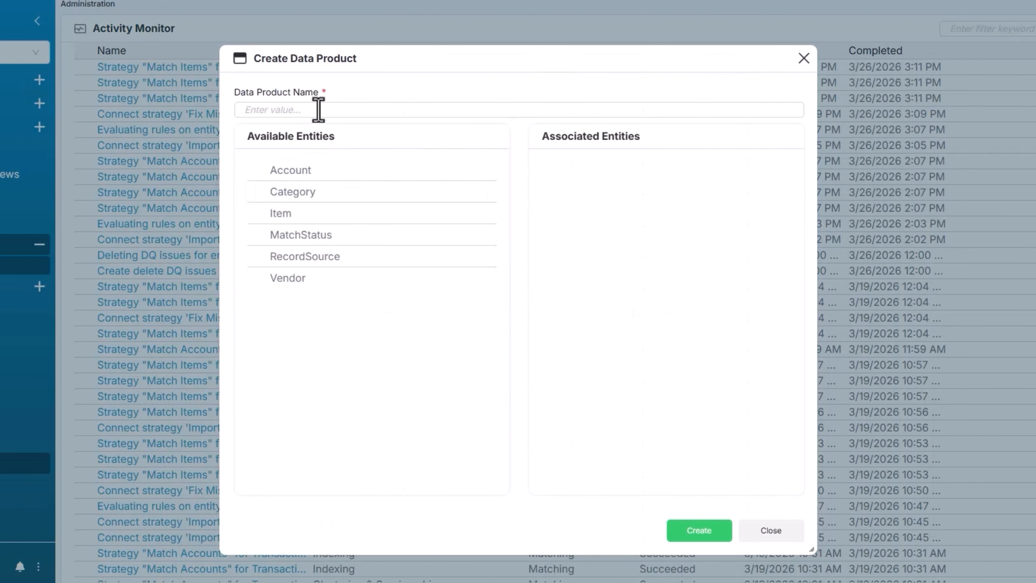
{"action": "left_click", "coordinate": [319, 109]}
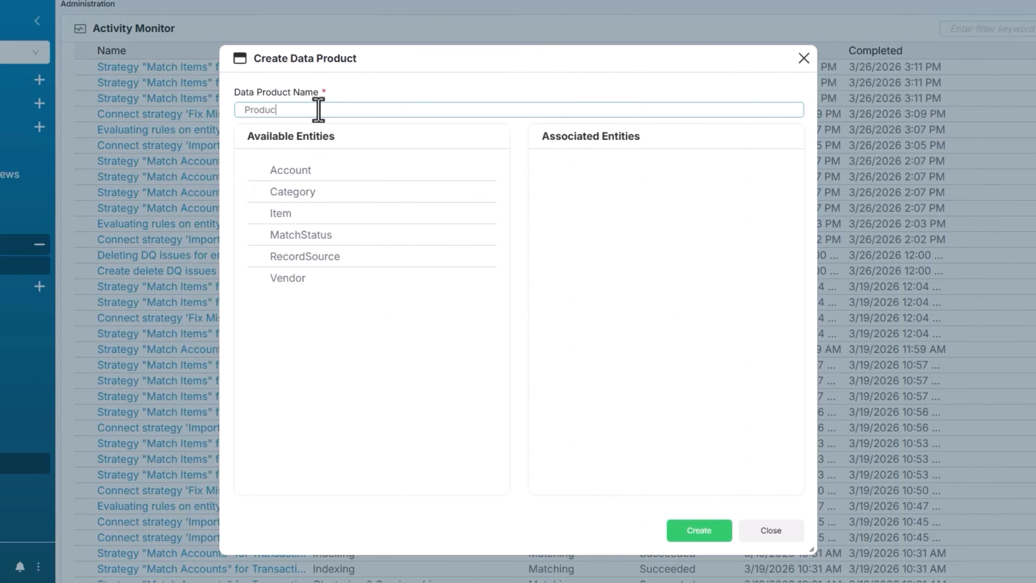
{"action": "left_click", "coordinate": [484, 213]}
{"action": "left_click", "coordinate": [485, 257]}
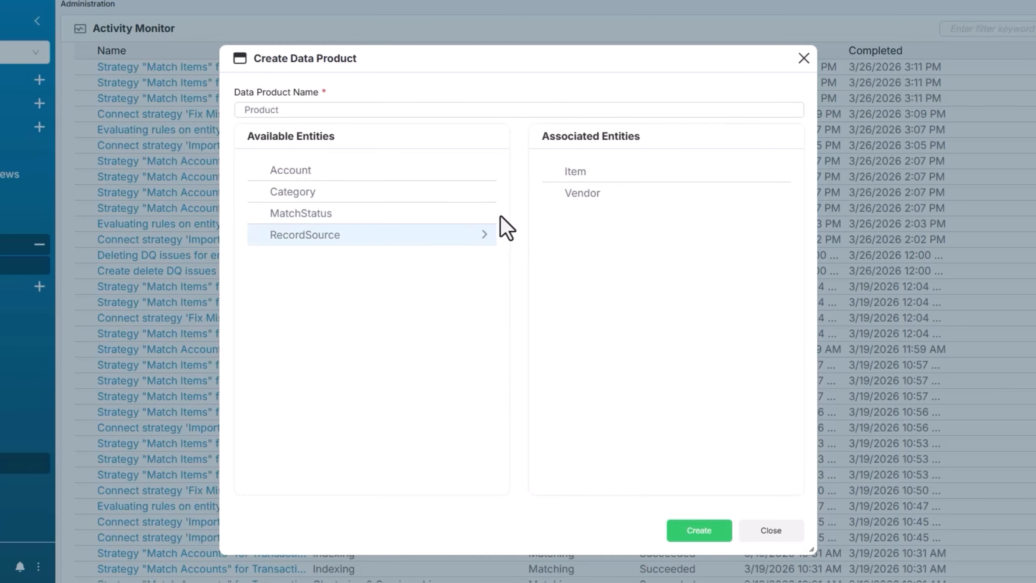
{"action": "left_click", "coordinate": [485, 192]}
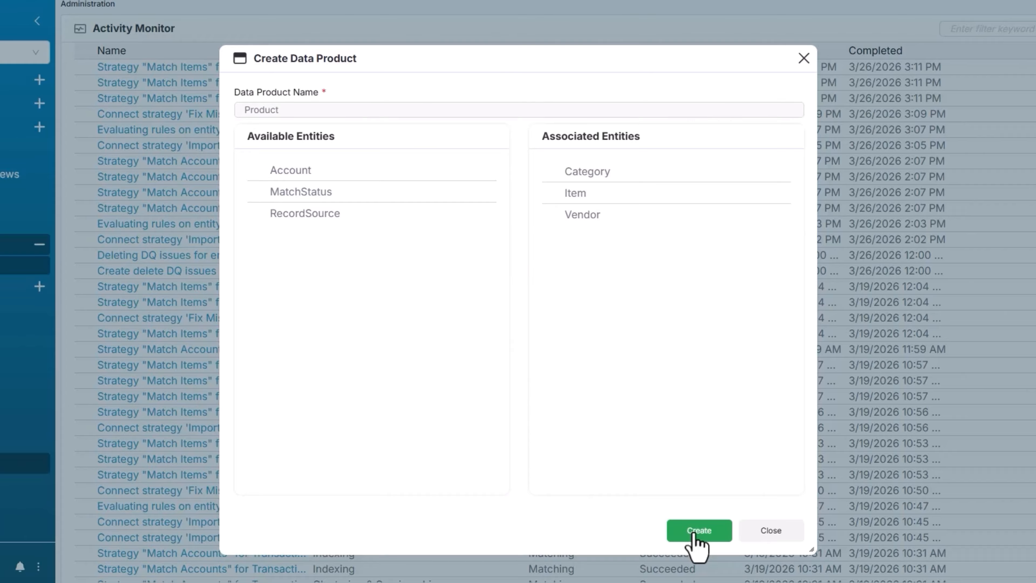
{"action": "left_click", "coordinate": [695, 532]}
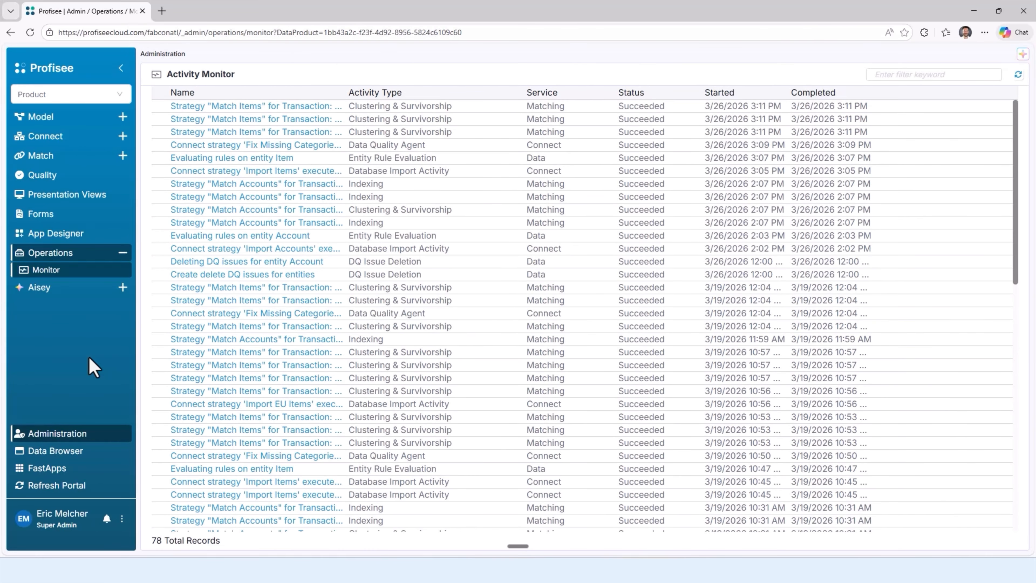
Step: Switch to Microsoft Fabric at app.fabric.microsoft.com in a new browser tab
{"action": "left_click", "coordinate": [162, 12]}
{"action": "type", "text": "app.fabric.microsoft.com"}
{"action": "key", "text": "Return"}
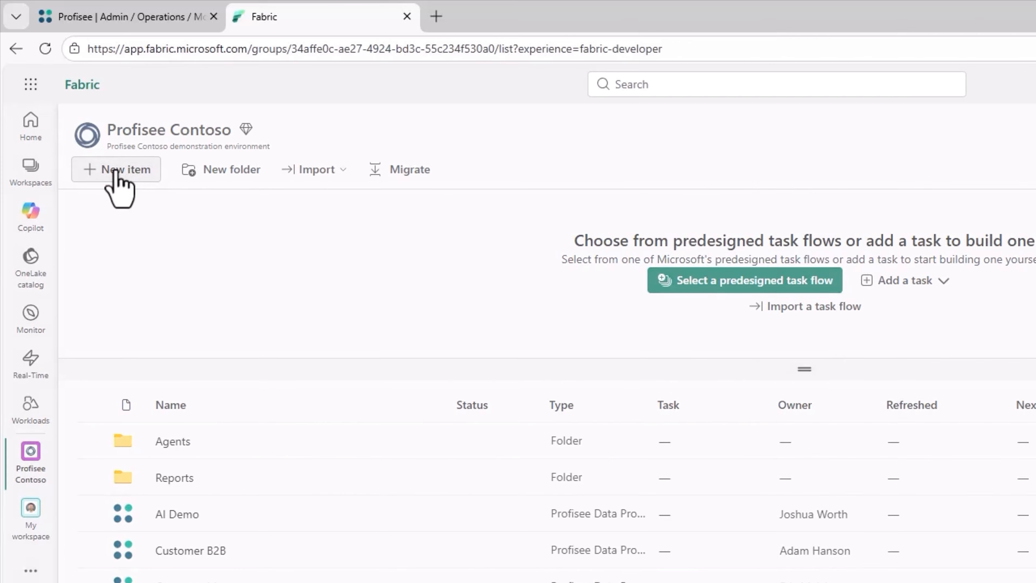
Step: Create a Profisee Data Product item named "Product Master" in the Profisee Contoso workspace and continue past the authorization request
{"action": "left_click", "coordinate": [80, 115]}
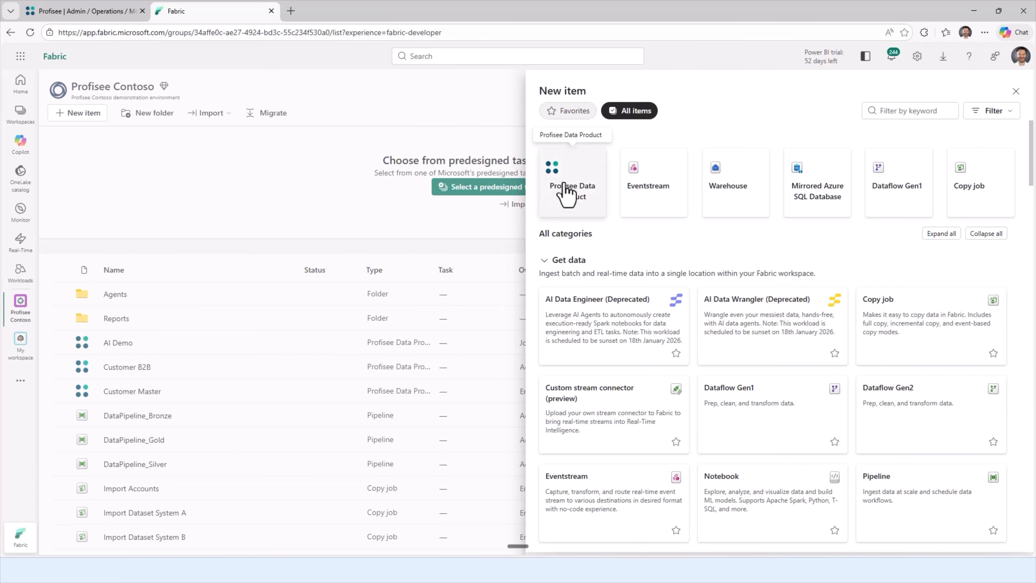
{"action": "left_click", "coordinate": [566, 192]}
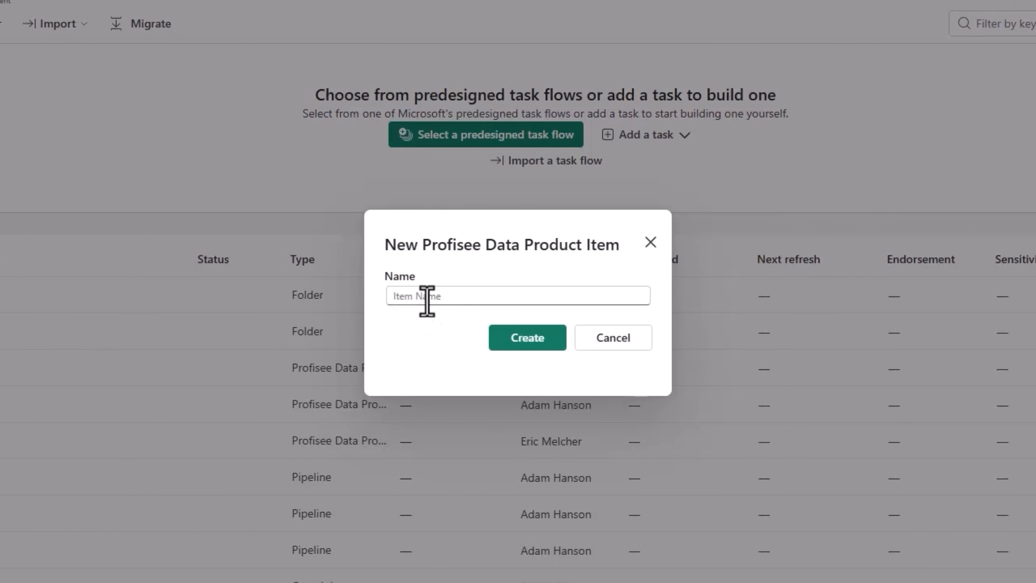
{"action": "left_click", "coordinate": [457, 297]}
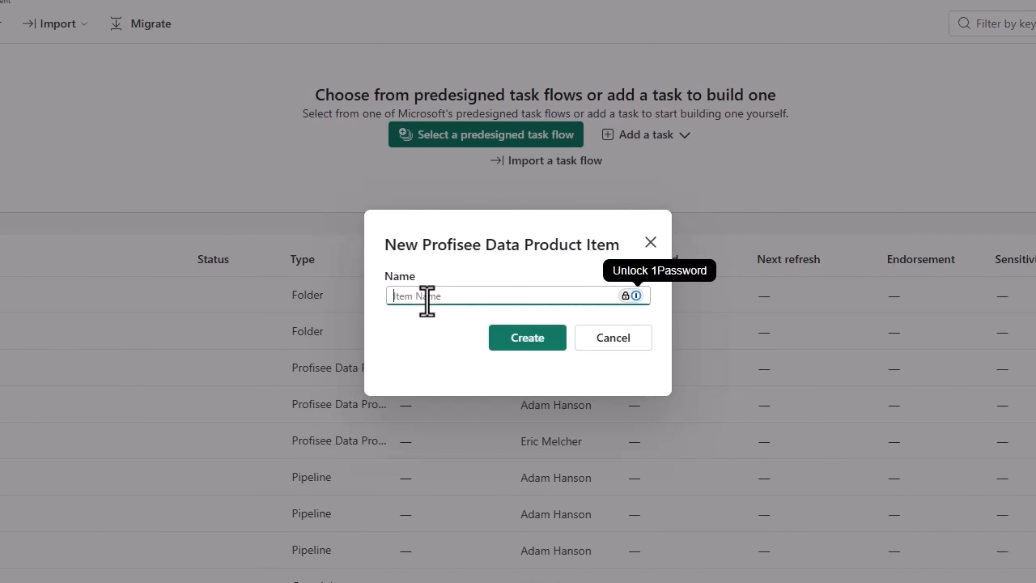
{"action": "type", "text": "Product Master"}
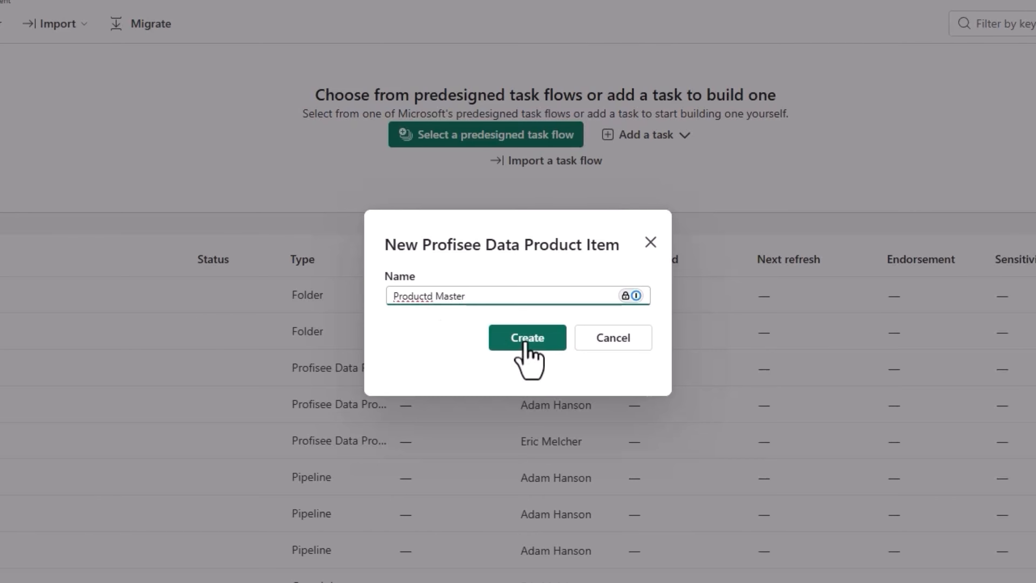
{"action": "left_click", "coordinate": [525, 345]}
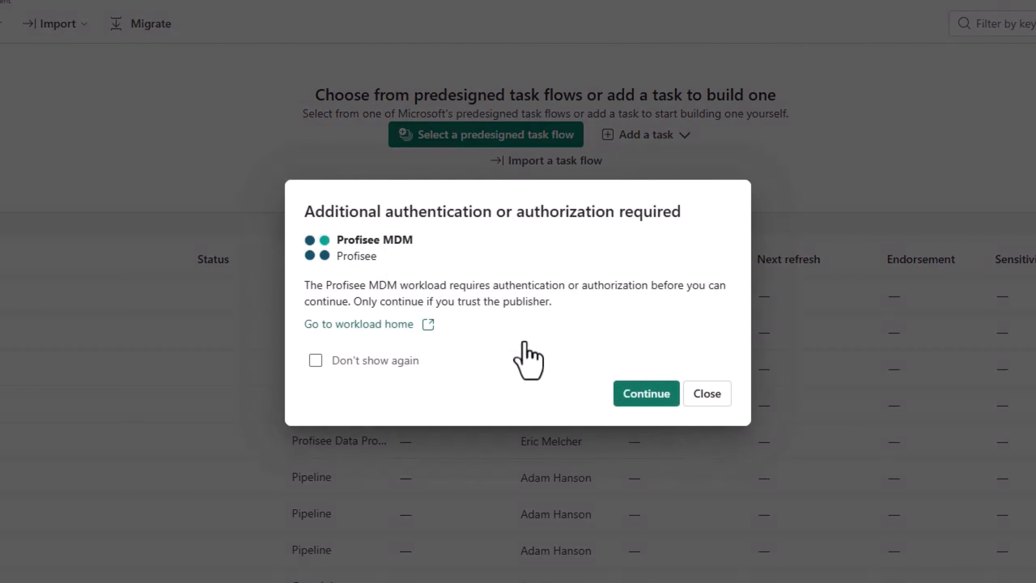
{"action": "left_click", "coordinate": [645, 393]}
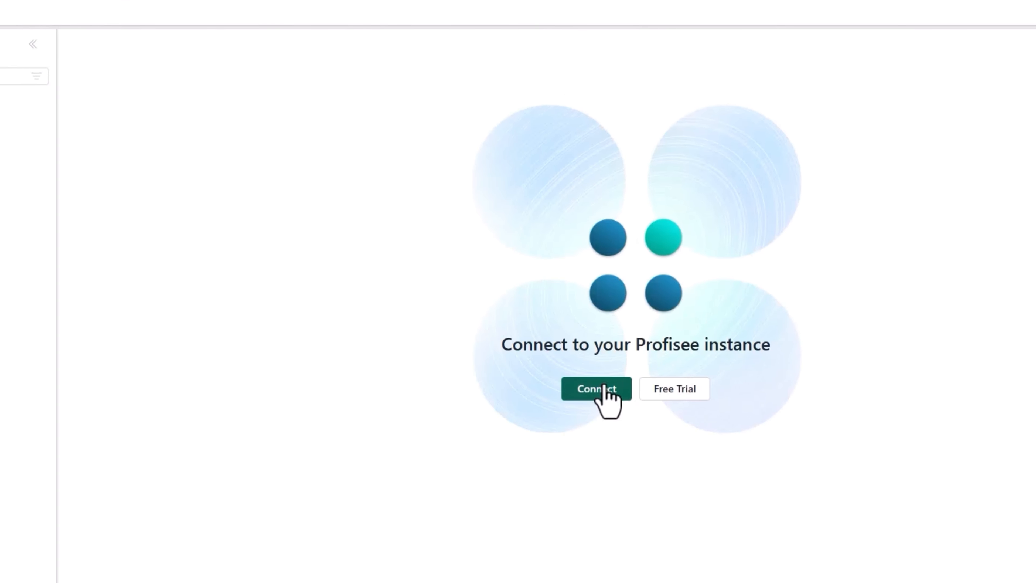
{"action": "left_click", "coordinate": [599, 387]}
{"action": "left_click", "coordinate": [447, 295]}
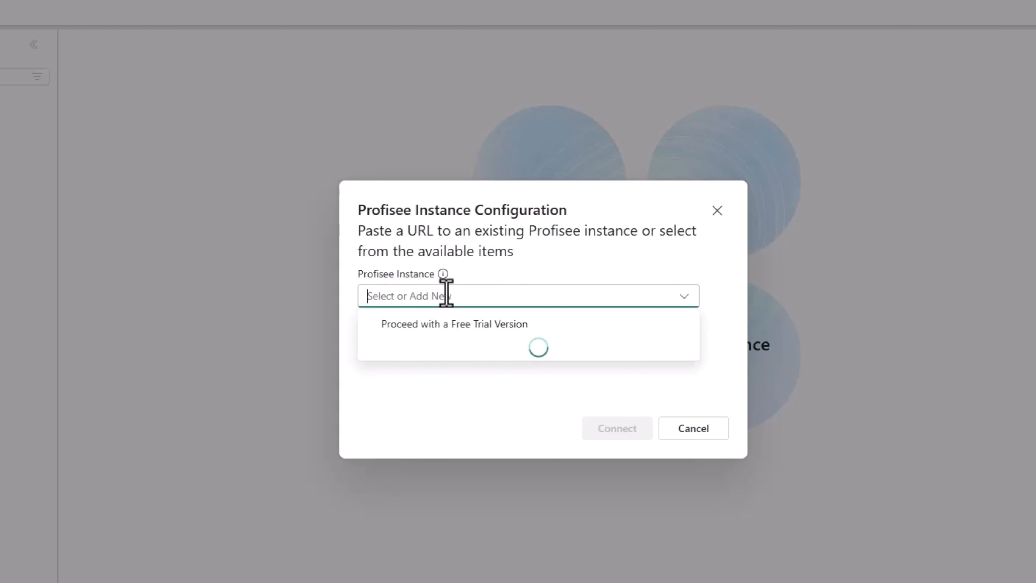
{"action": "type", "text": "https:/"}
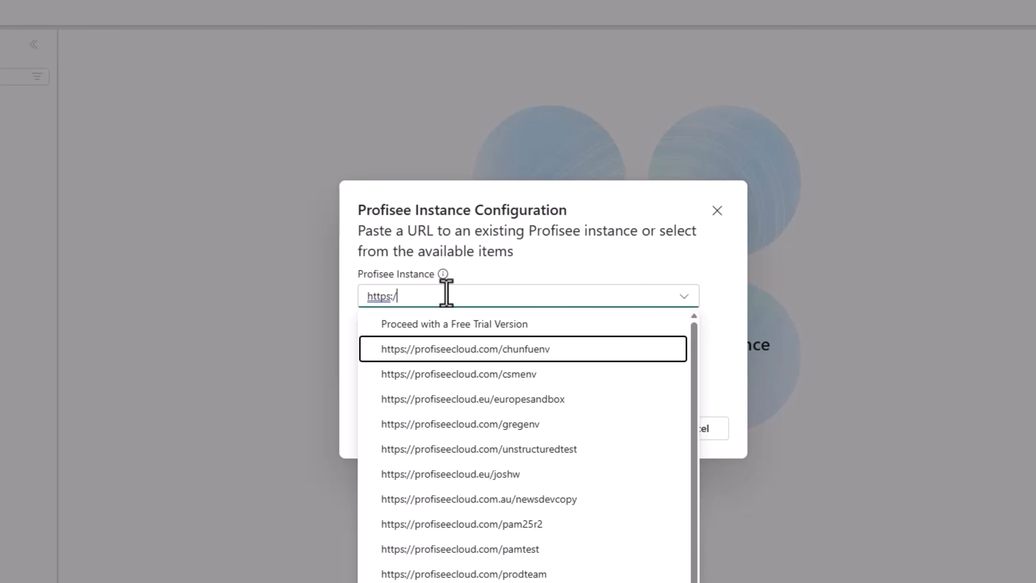
{"action": "type", "text": "/profiseecloud.com/fabconatl"}
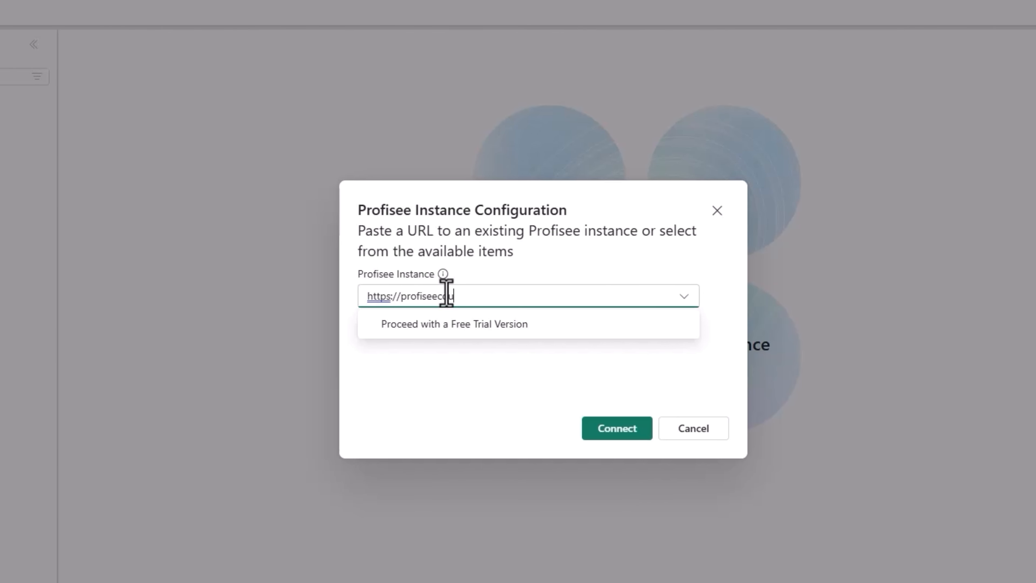
{"action": "left_click", "coordinate": [591, 428]}
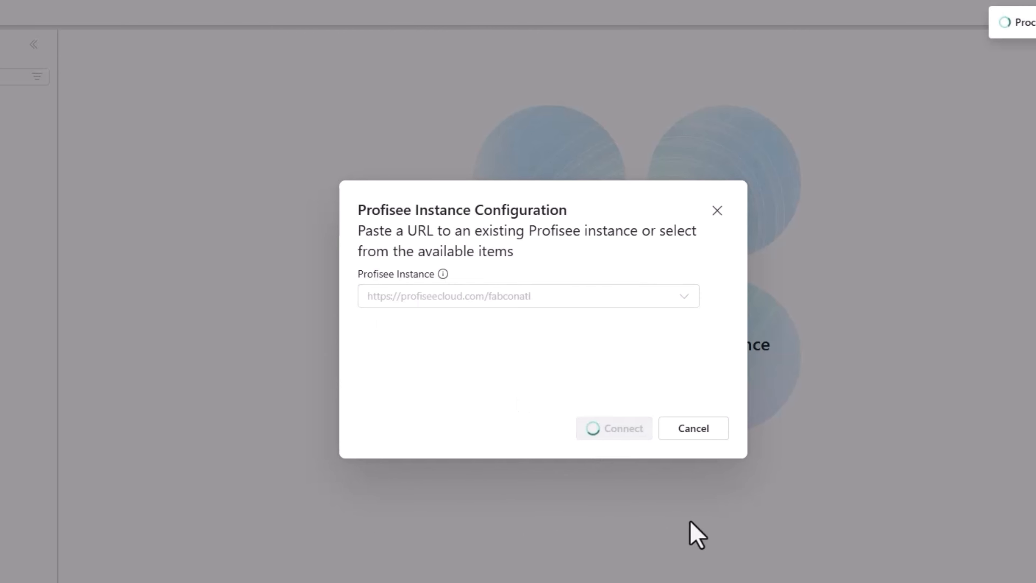
{"action": "left_click", "coordinate": [400, 293]}
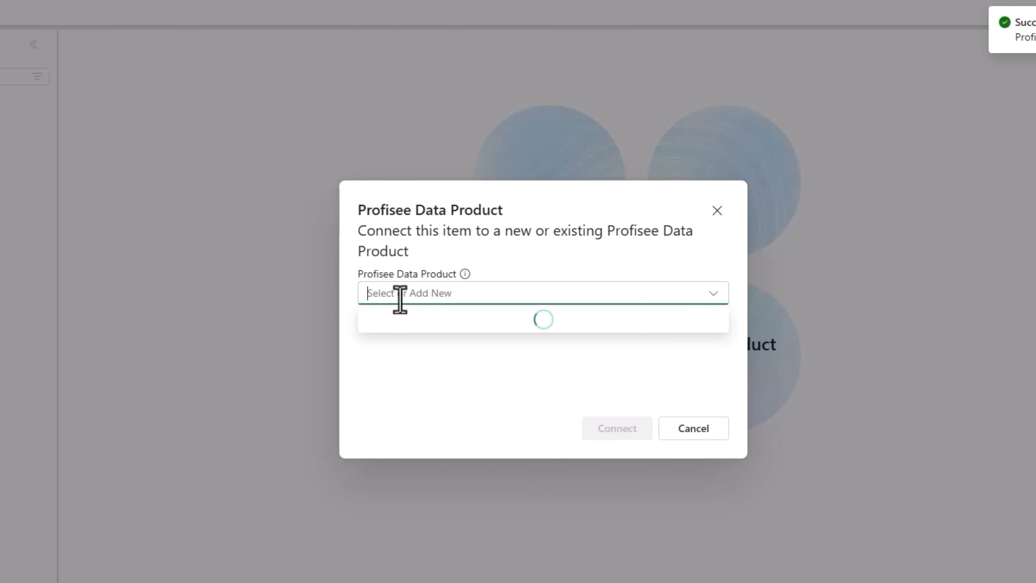
{"action": "left_click", "coordinate": [395, 346]}
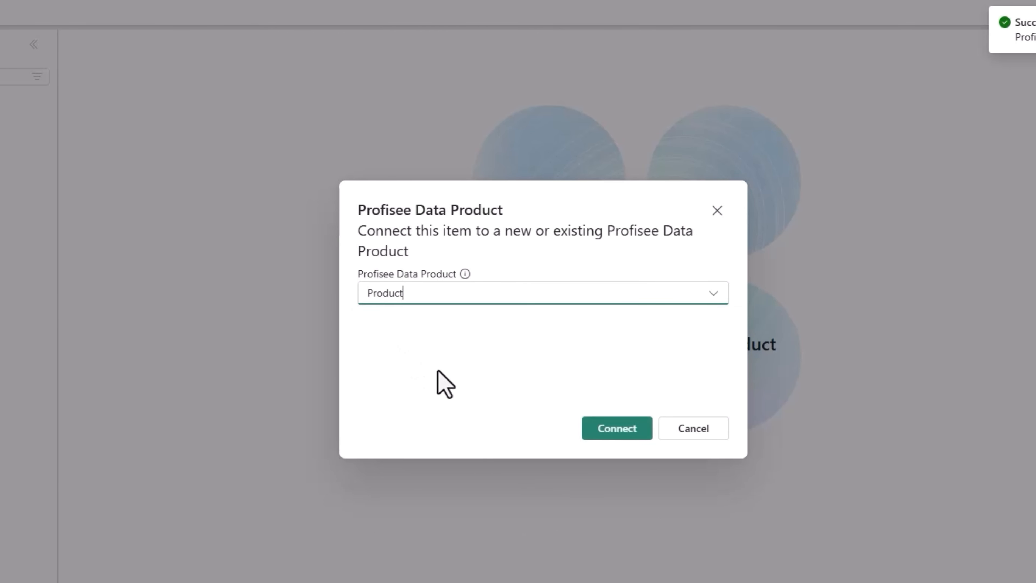
{"action": "left_click", "coordinate": [630, 429]}
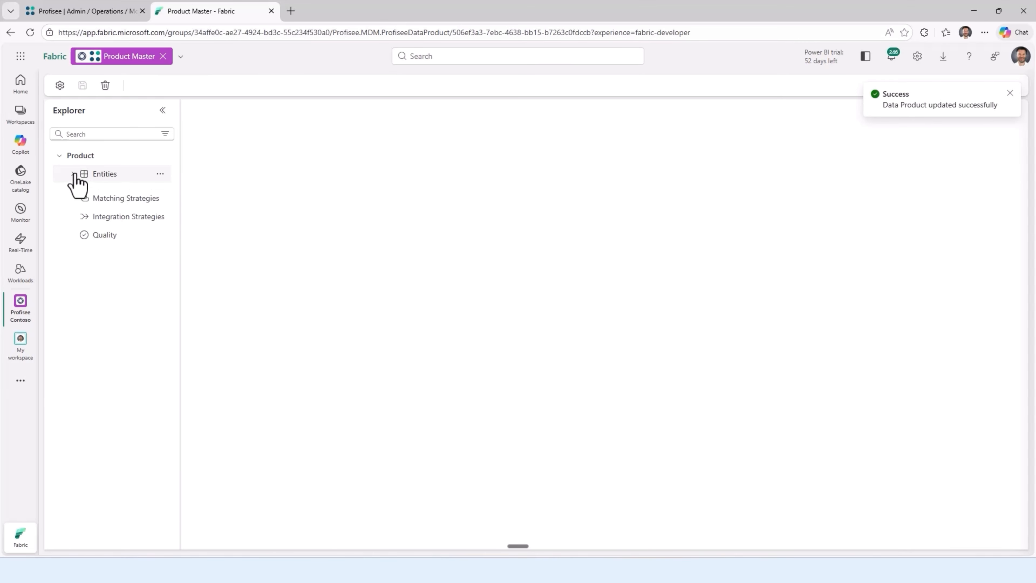
Step: Review the Product data product's entities, Item records, data quality rules and matching strategies
{"action": "left_click", "coordinate": [74, 173]}
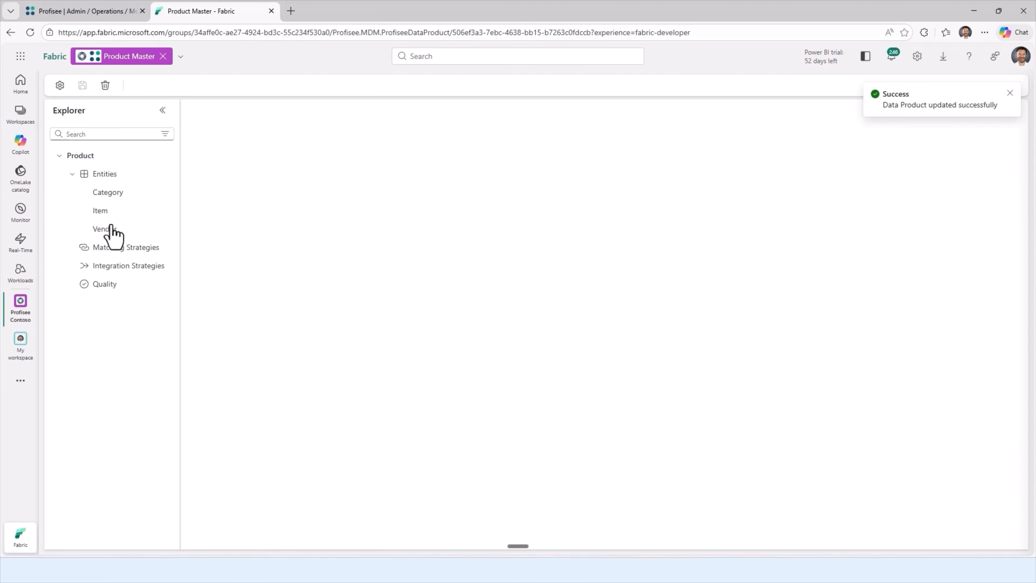
{"action": "left_click", "coordinate": [109, 212]}
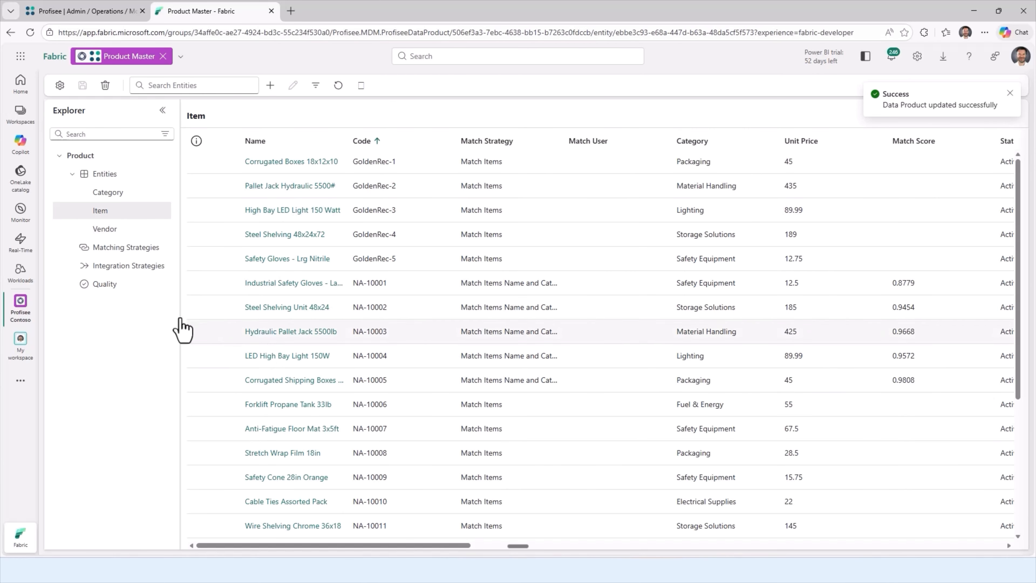
{"action": "left_click", "coordinate": [103, 284]}
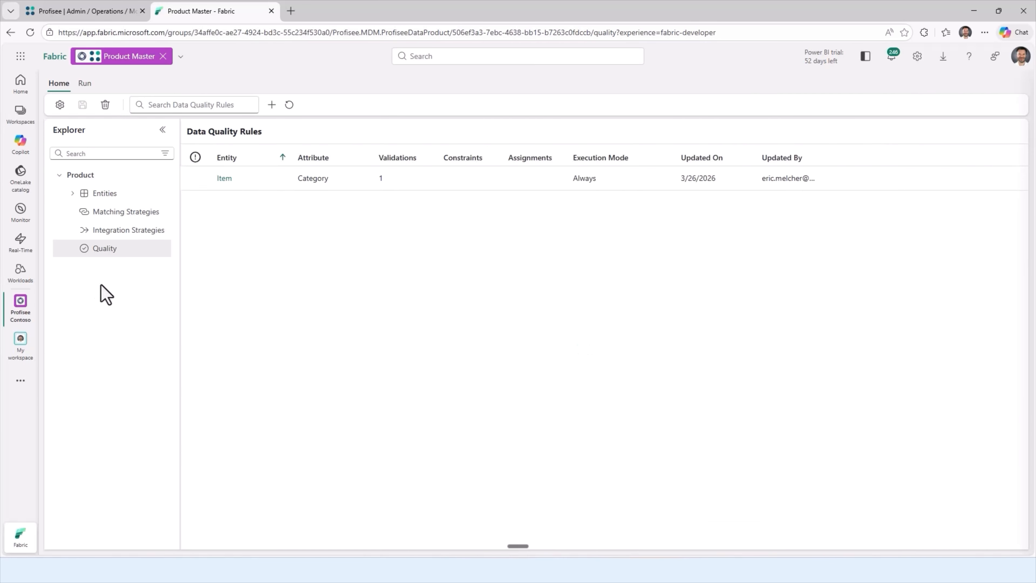
{"action": "left_click", "coordinate": [99, 212]}
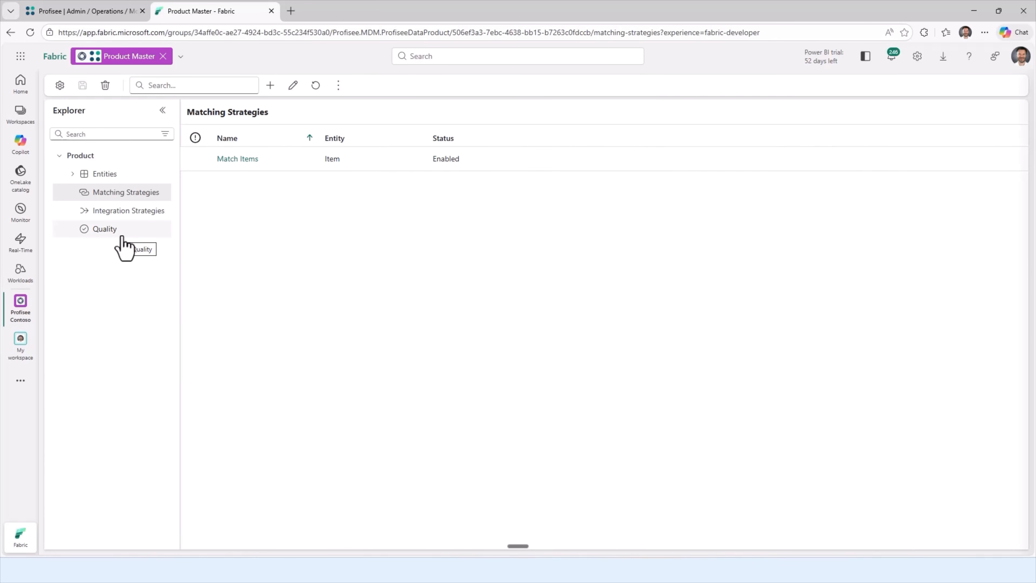
Step: Start a new integration strategy that uses the Fabric Warehouse service configuration and proceed to its details
{"action": "left_click", "coordinate": [130, 213]}
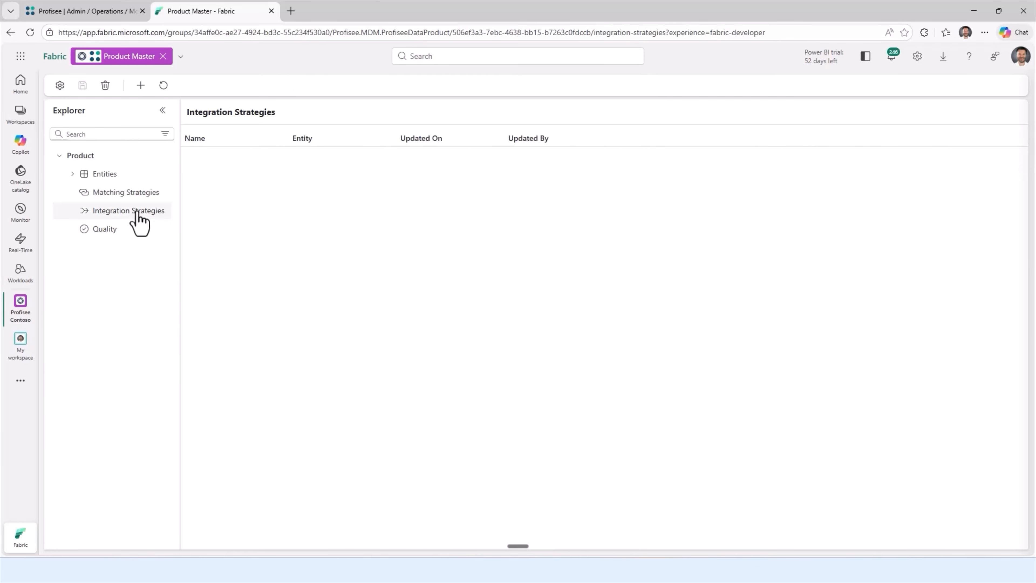
{"action": "left_click", "coordinate": [140, 87]}
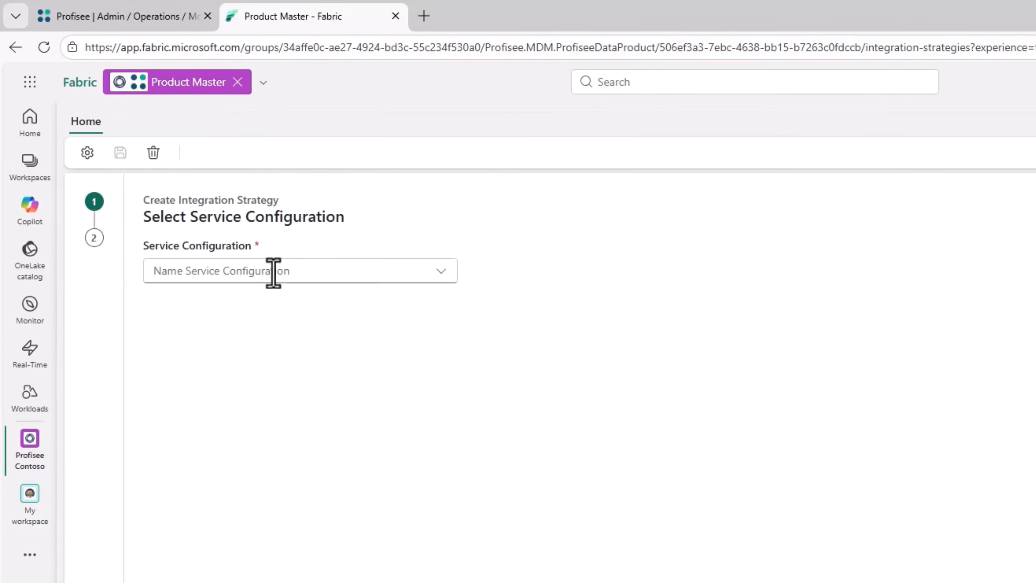
{"action": "left_click", "coordinate": [192, 188]}
{"action": "left_click", "coordinate": [202, 339]}
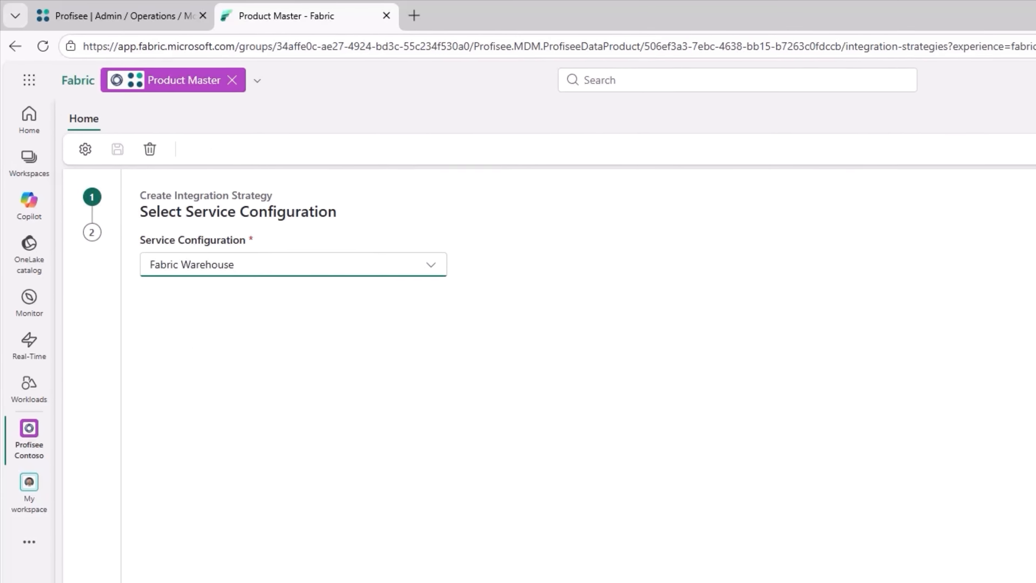
{"action": "left_click", "coordinate": [1008, 535]}
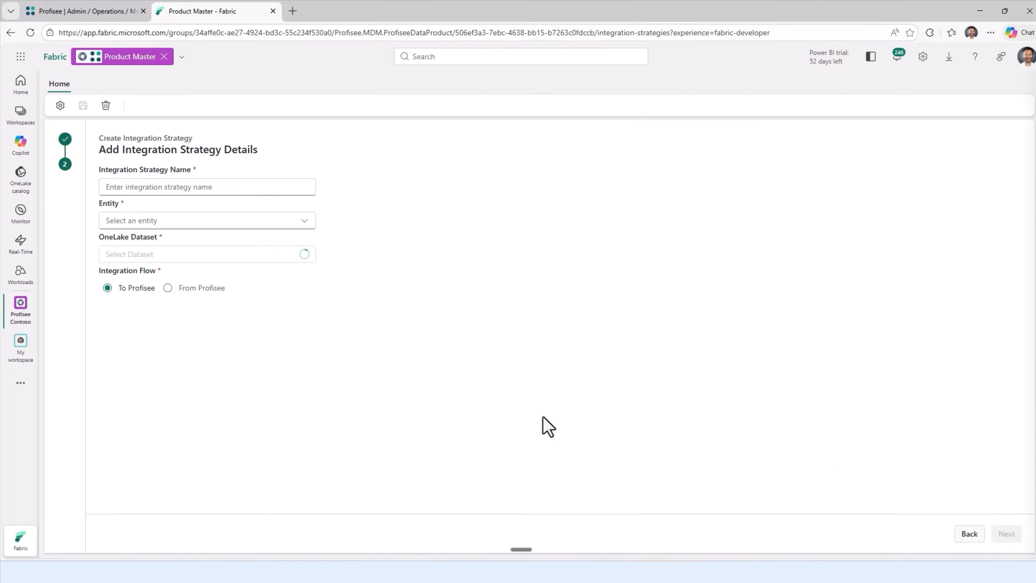
Step: Name the integration strategy "Import EU Items", target the Item entity with dataset bronze.Table.dataset_system_b flowing To Profisee, and proceed to its configuration
{"action": "left_click", "coordinate": [156, 187]}
{"action": "type", "text": "Import EU Pro"}
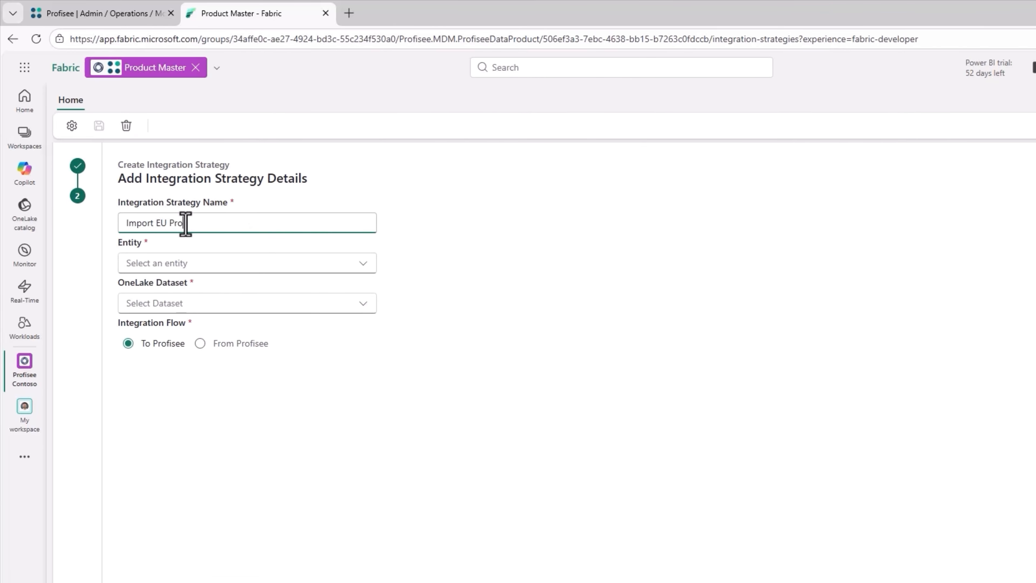
{"action": "key", "text": "BackSpace"}
{"action": "key", "text": "BackSpace"}
{"action": "key", "text": "BackSpace"}
{"action": "type", "text": "Items"}
{"action": "left_click", "coordinate": [158, 265]}
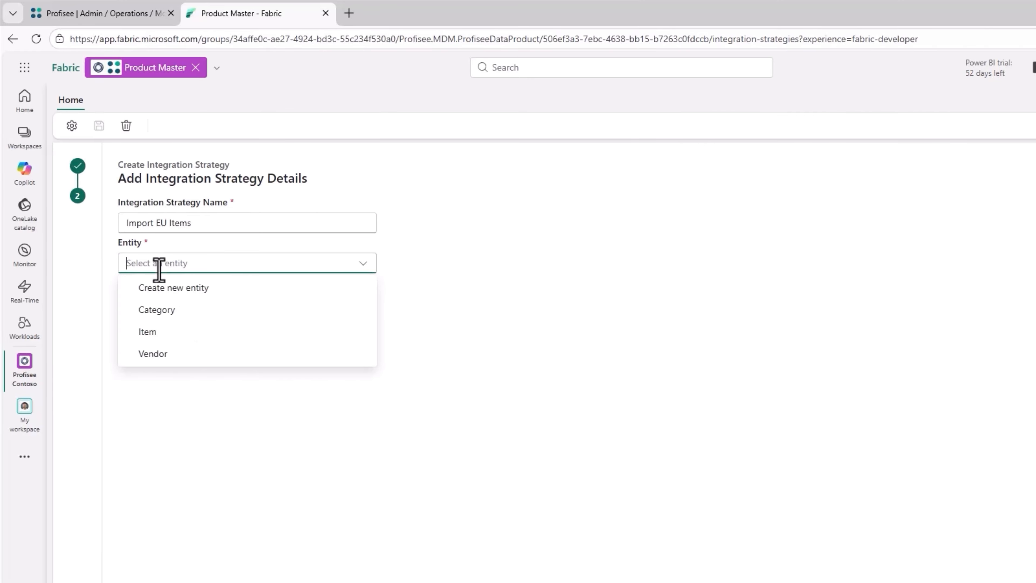
{"action": "left_click", "coordinate": [151, 331]}
{"action": "left_click", "coordinate": [158, 304]}
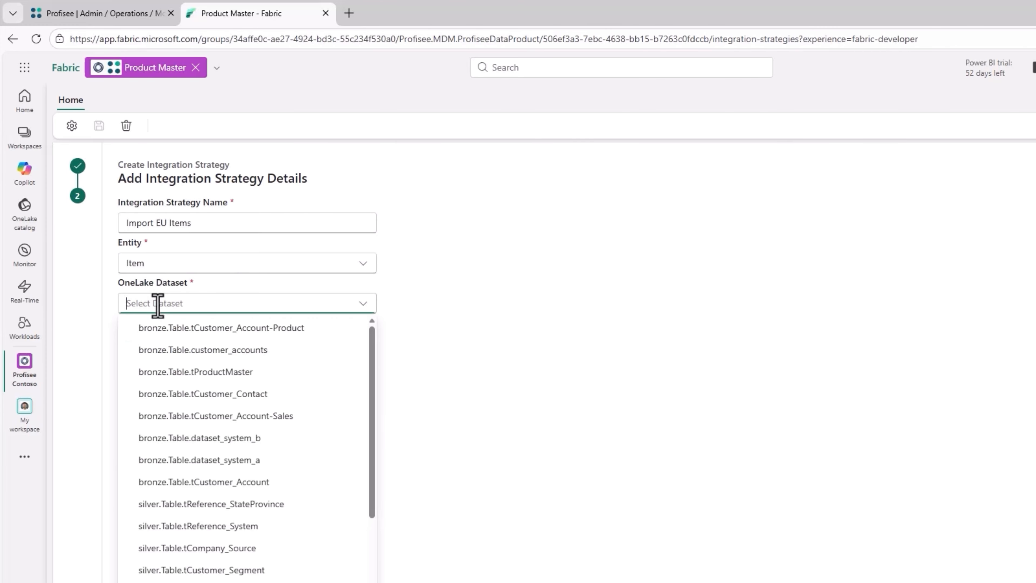
{"action": "left_click", "coordinate": [227, 439]}
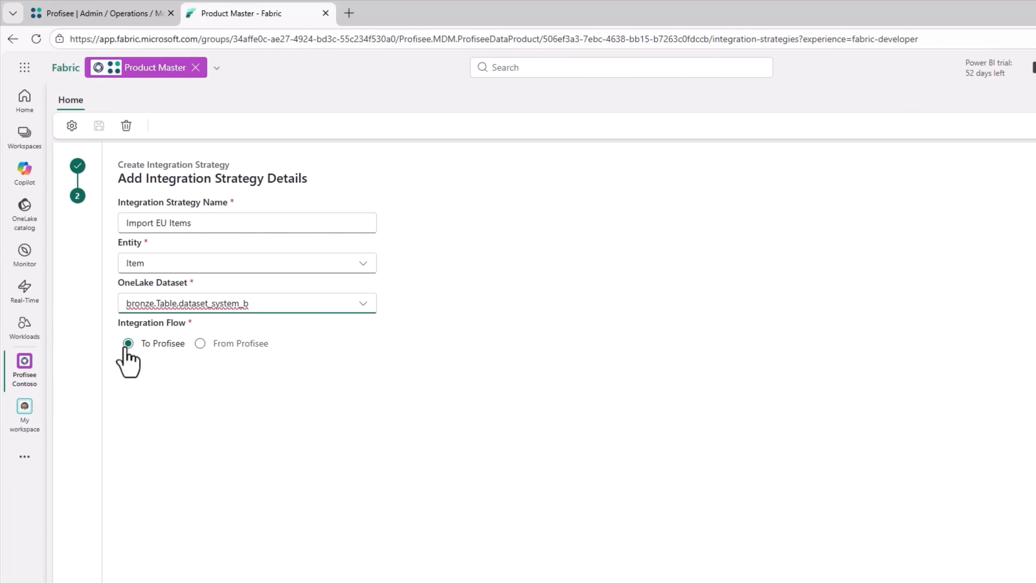
{"action": "left_click", "coordinate": [994, 531]}
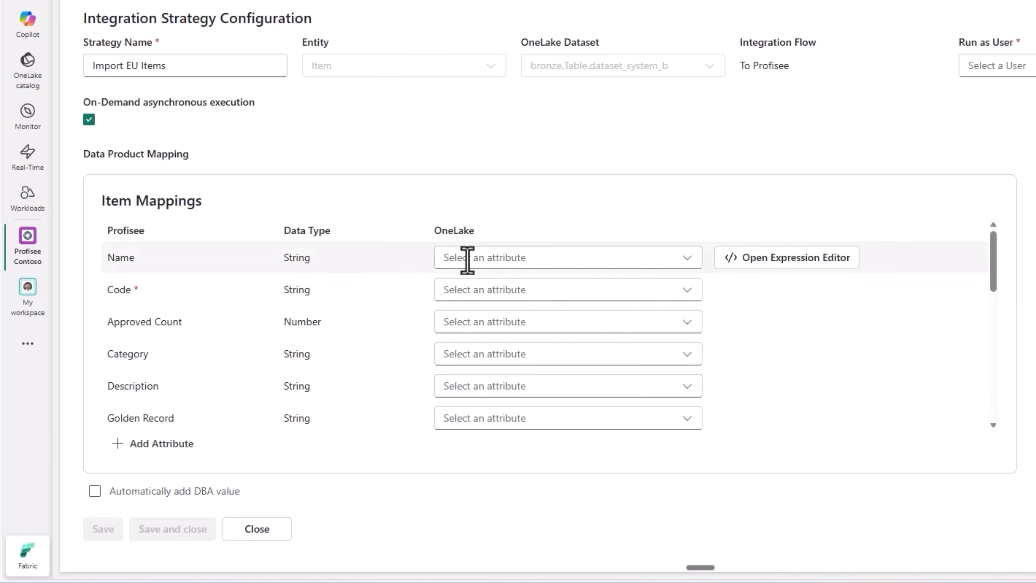
Step: Map the Item attributes Name, Code, Category and Description to the OneLake attributes of the same names
{"action": "left_click", "coordinate": [467, 260]}
{"action": "left_click", "coordinate": [485, 360]}
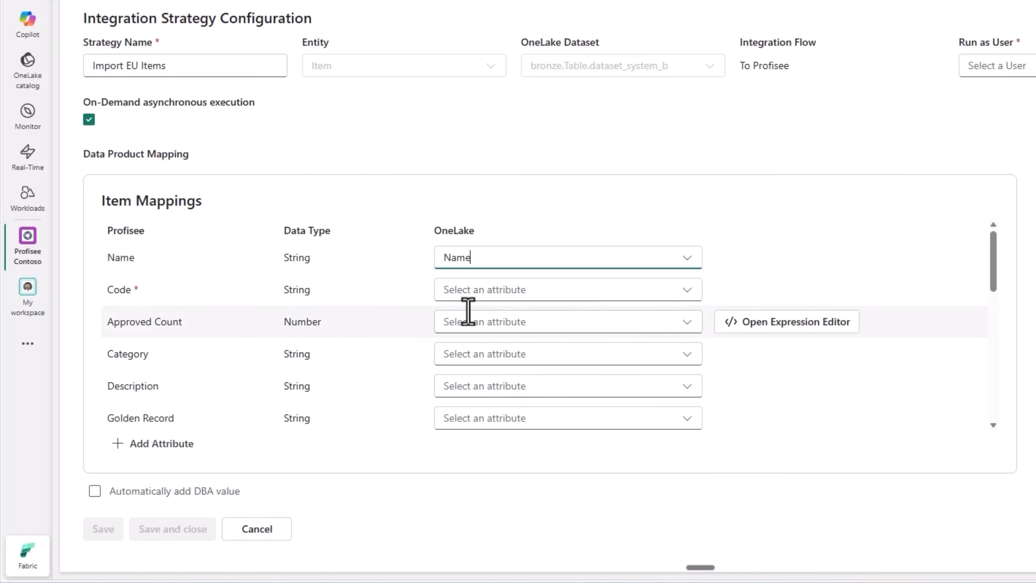
{"action": "left_click", "coordinate": [475, 291]}
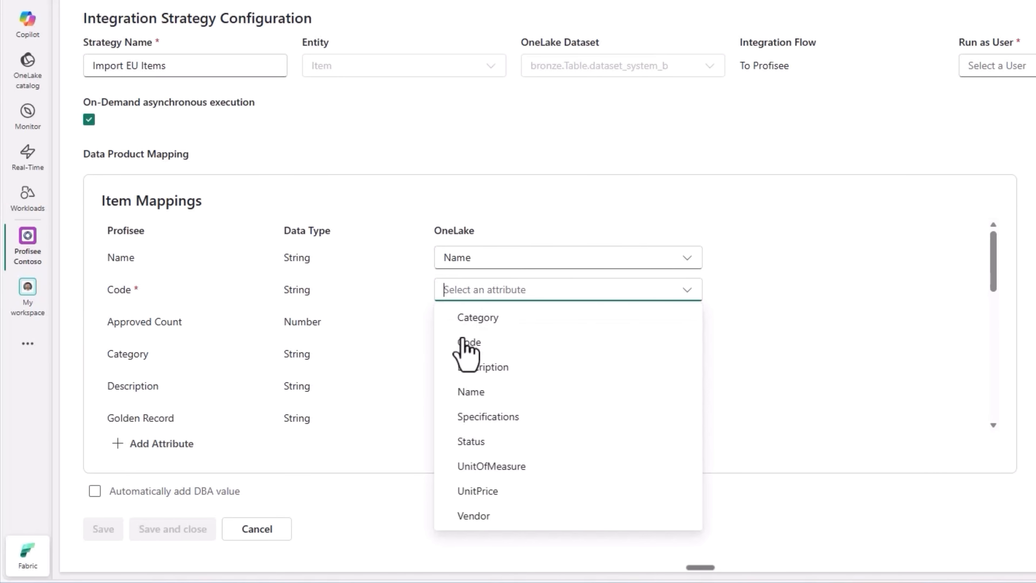
{"action": "left_click", "coordinate": [467, 342]}
{"action": "scroll", "coordinate": [469, 347], "scroll_direction": "down", "scroll_amount": 3}
{"action": "left_click", "coordinate": [502, 281]}
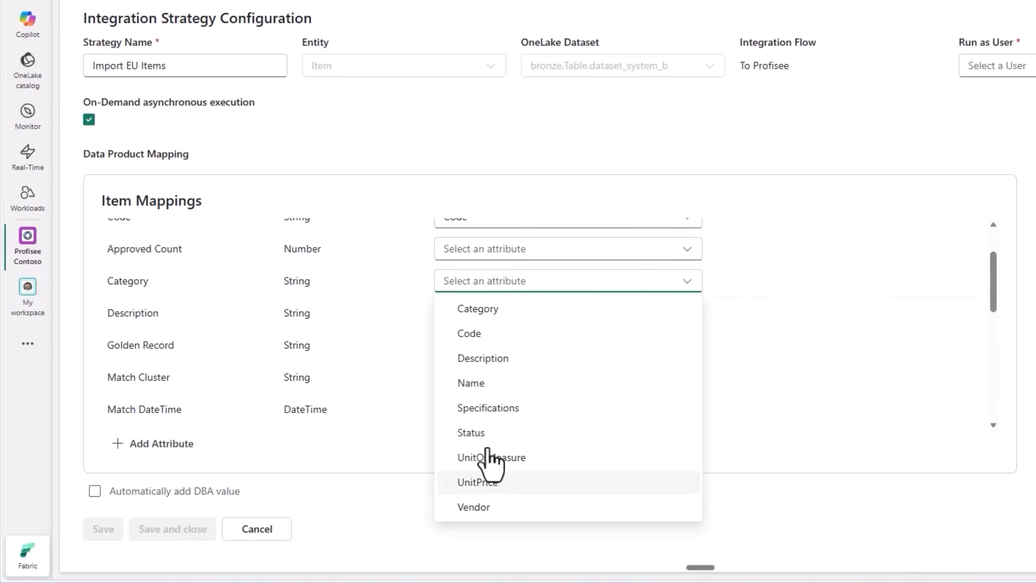
{"action": "left_click", "coordinate": [478, 311]}
{"action": "left_click", "coordinate": [468, 314]}
{"action": "left_click", "coordinate": [478, 385]}
Step: Map Specifications, Status, Unit Of Measure, Unit Price and Vendor to their corresponding OneLake attributes in the Item mappings
{"action": "scroll", "coordinate": [479, 380], "scroll_direction": "down", "scroll_amount": 5}
{"action": "left_click", "coordinate": [483, 288]}
{"action": "left_click", "coordinate": [483, 414]}
{"action": "left_click", "coordinate": [475, 319]}
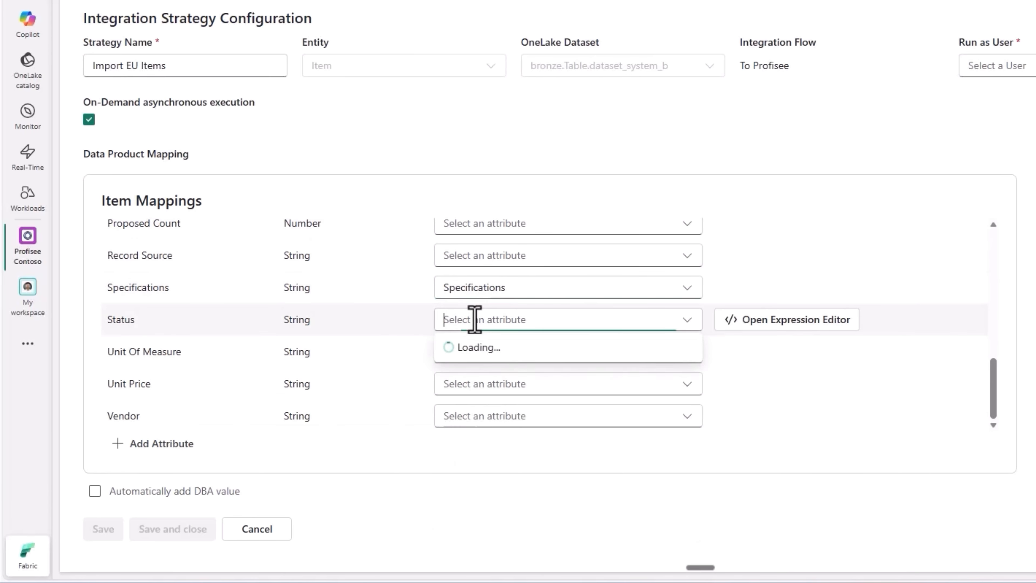
{"action": "left_click", "coordinate": [477, 470]}
{"action": "left_click", "coordinate": [485, 352]}
{"action": "left_click", "coordinate": [485, 275]}
{"action": "left_click", "coordinate": [483, 383]}
{"action": "left_click", "coordinate": [475, 335]}
{"action": "left_click", "coordinate": [477, 416]}
{"action": "left_click", "coordinate": [475, 388]}
Step: Enable automatically adding DBA values, set the strategy to run as the Connect user, and save and close it
{"action": "left_click", "coordinate": [97, 491]}
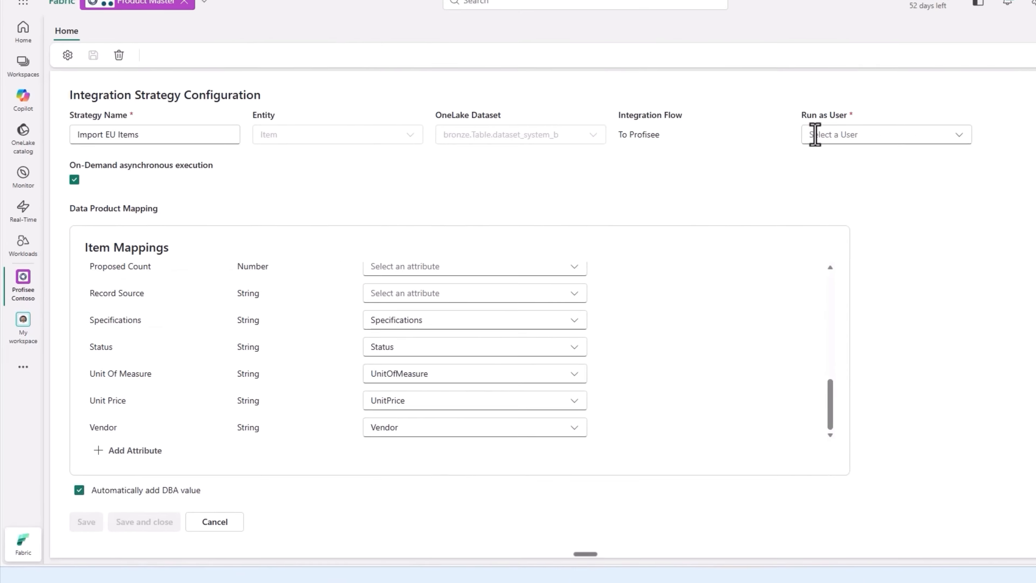
{"action": "left_click", "coordinate": [815, 134]}
{"action": "left_click", "coordinate": [826, 178]}
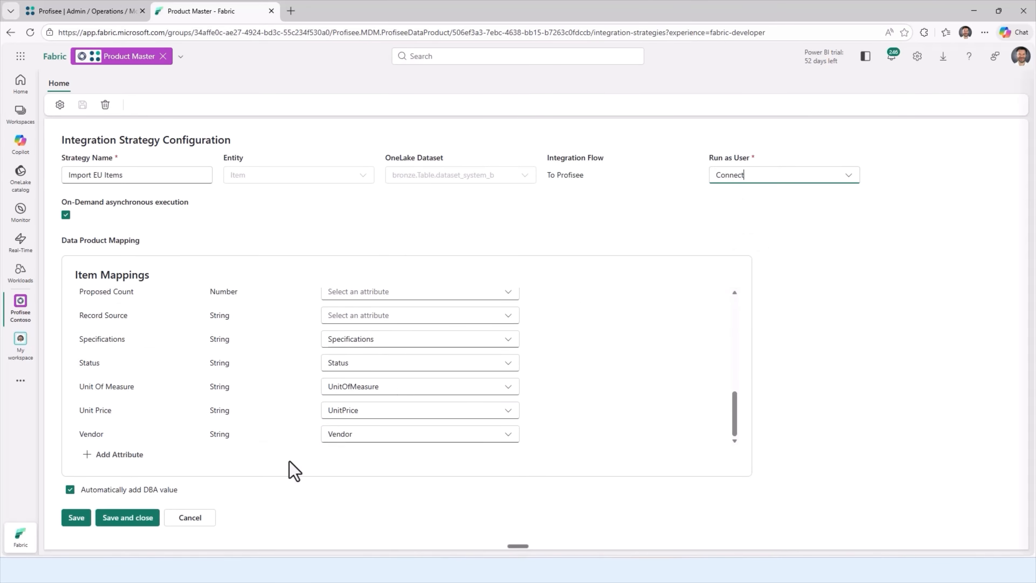
{"action": "left_click", "coordinate": [122, 519]}
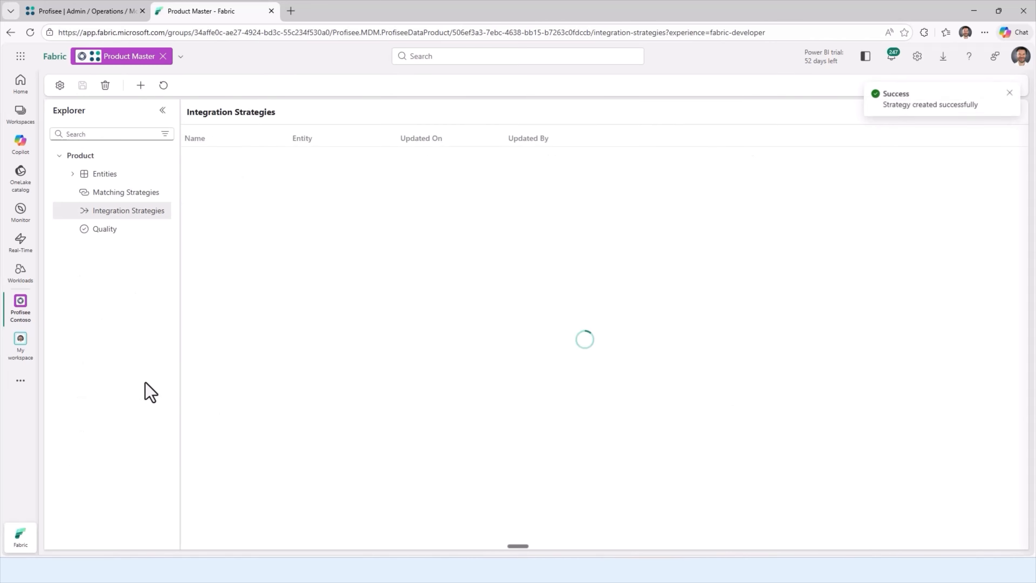
Step: Run the Import EU Items integration strategy and open the Item entity's records
{"action": "left_click", "coordinate": [274, 158]}
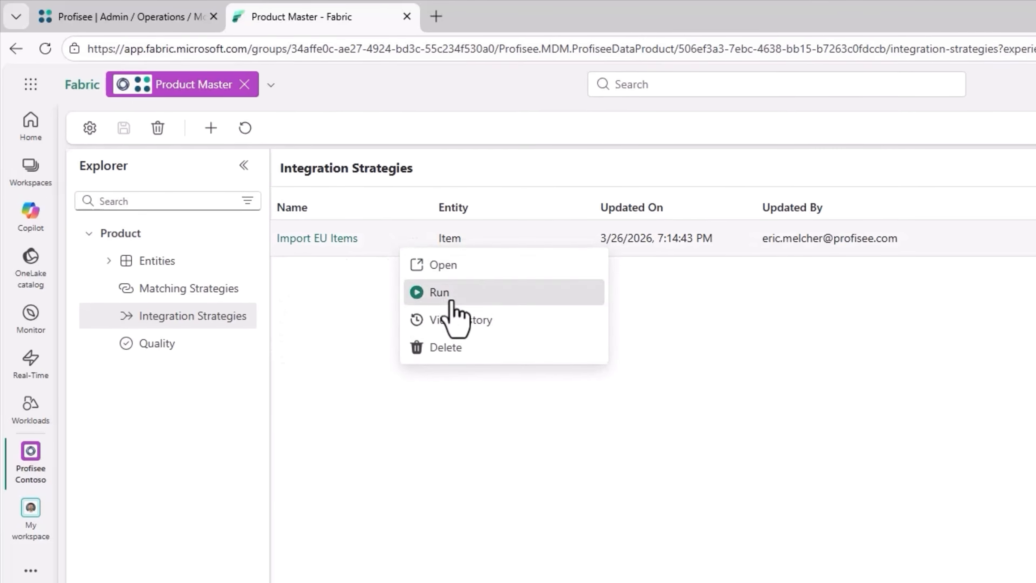
{"action": "left_click", "coordinate": [424, 279]}
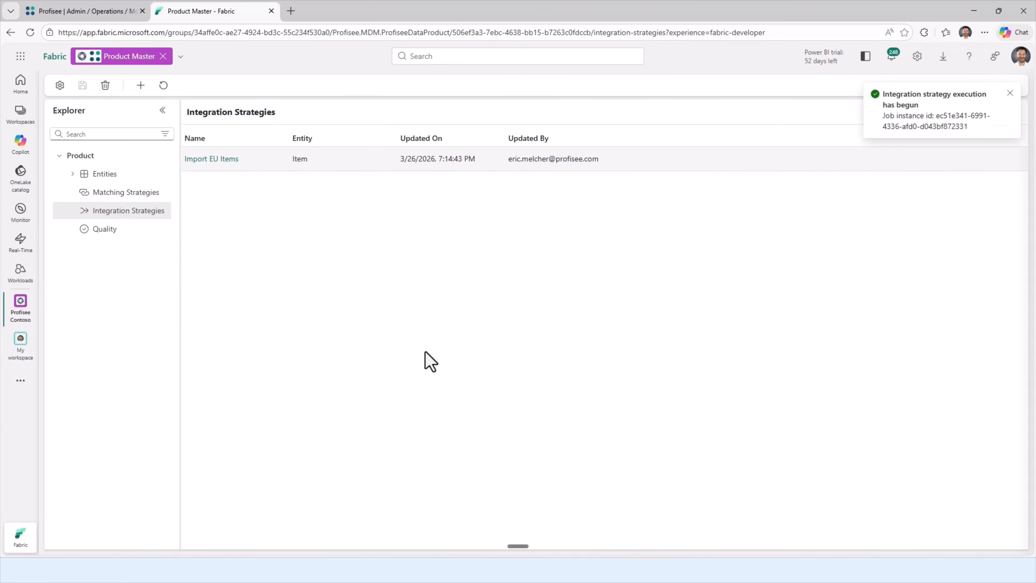
{"action": "left_click", "coordinate": [109, 176]}
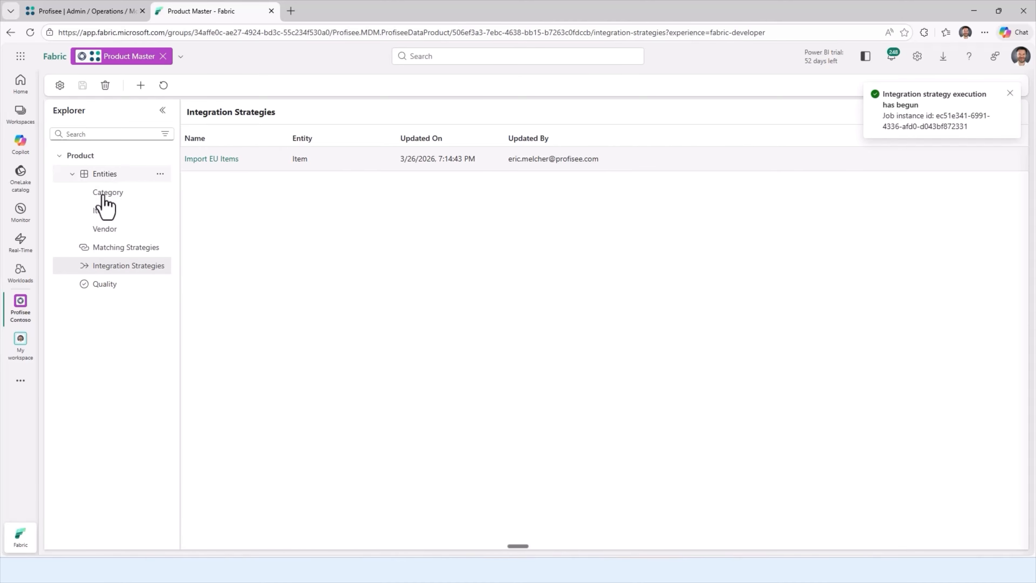
{"action": "left_click", "coordinate": [100, 210]}
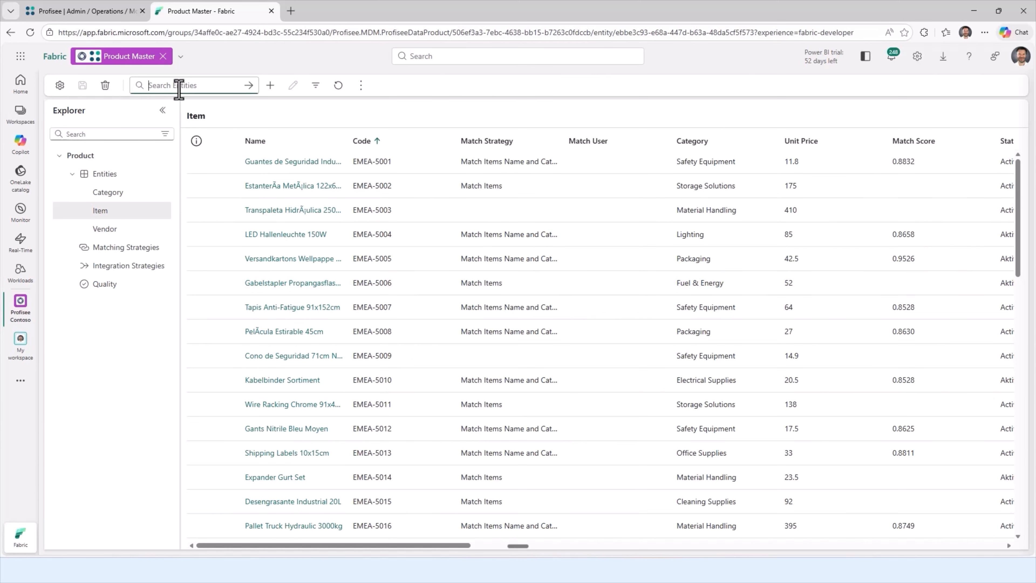
Step: Search the Item records for "glove" and review the match cluster of the Nitrile Gloves Medium golden record
{"action": "key", "text": "Return"}
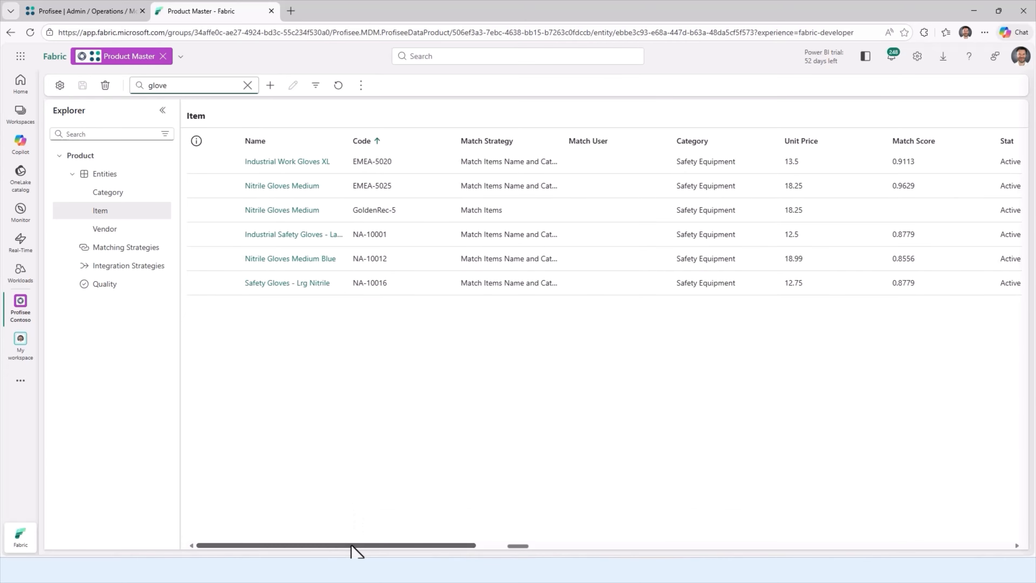
{"action": "left_click_drag", "start_coordinate": [353, 547], "coordinate": [766, 549]}
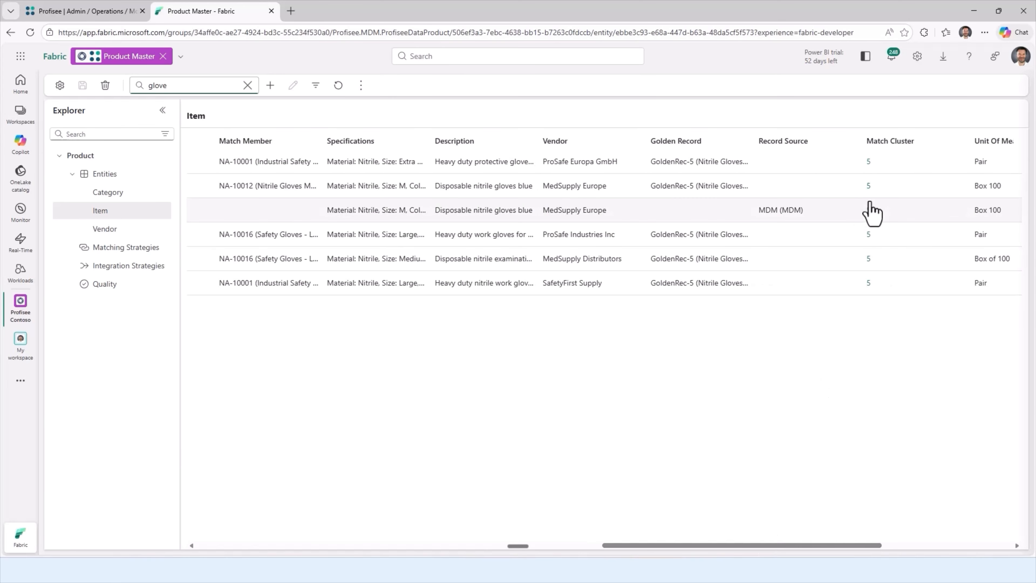
{"action": "left_click", "coordinate": [870, 222]}
{"action": "left_click", "coordinate": [868, 210]}
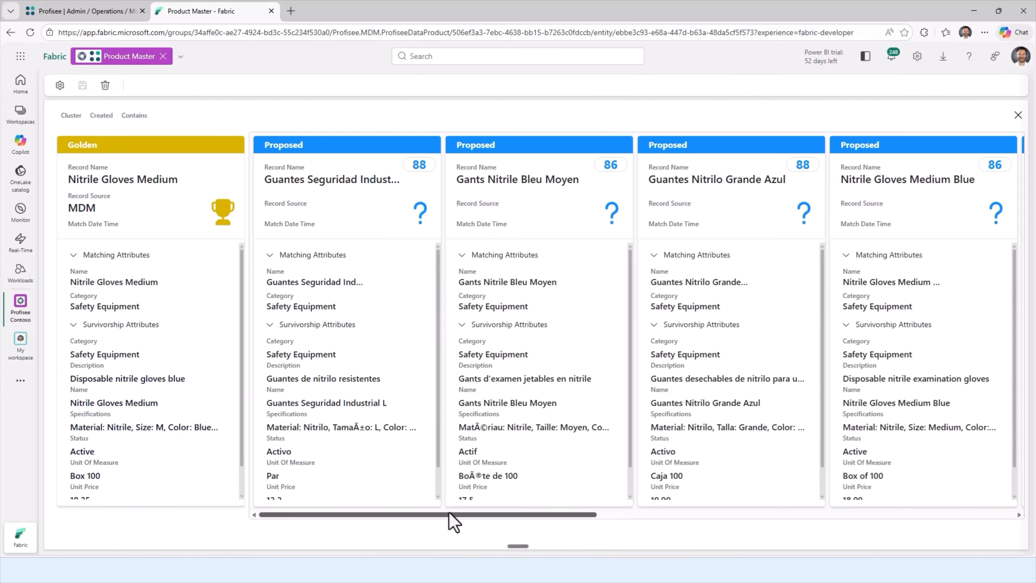
{"action": "mouse_move", "coordinate": [450, 515]}
{"action": "left_mouse_down"}
{"action": "mouse_move", "coordinate": [683, 504]}
{"action": "mouse_move", "coordinate": [463, 520]}
{"action": "left_mouse_up"}
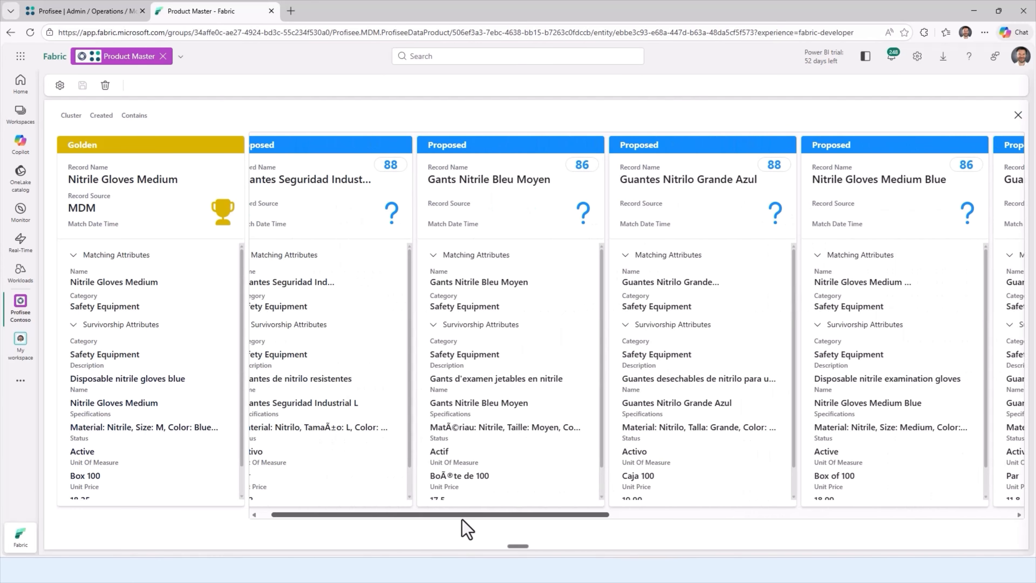
{"action": "left_click", "coordinate": [1018, 115]}
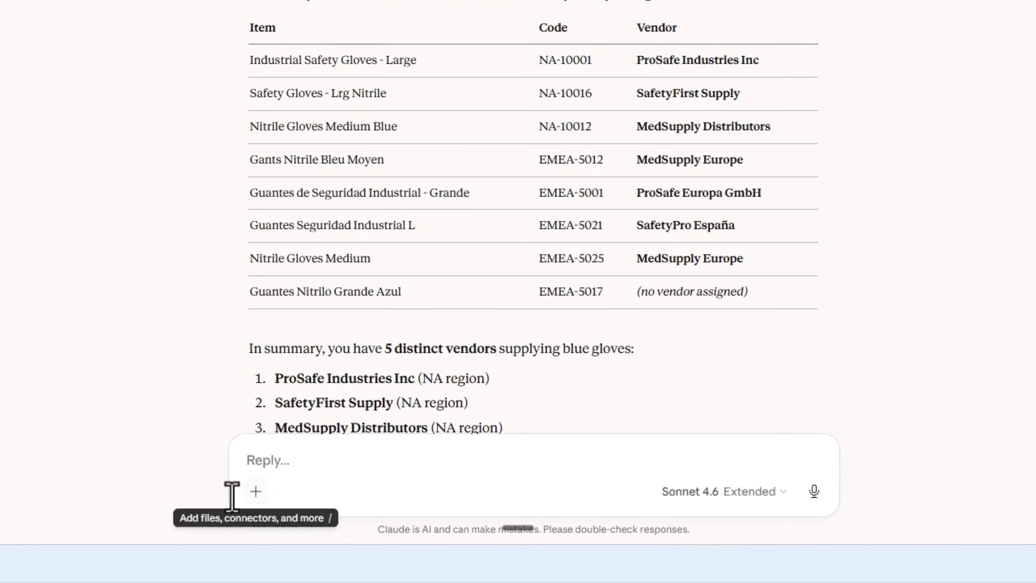
Step: In the Claude chat about blue glove vendors, check the available connectors and read through the vendor answer and summary
{"action": "left_click", "coordinate": [256, 492]}
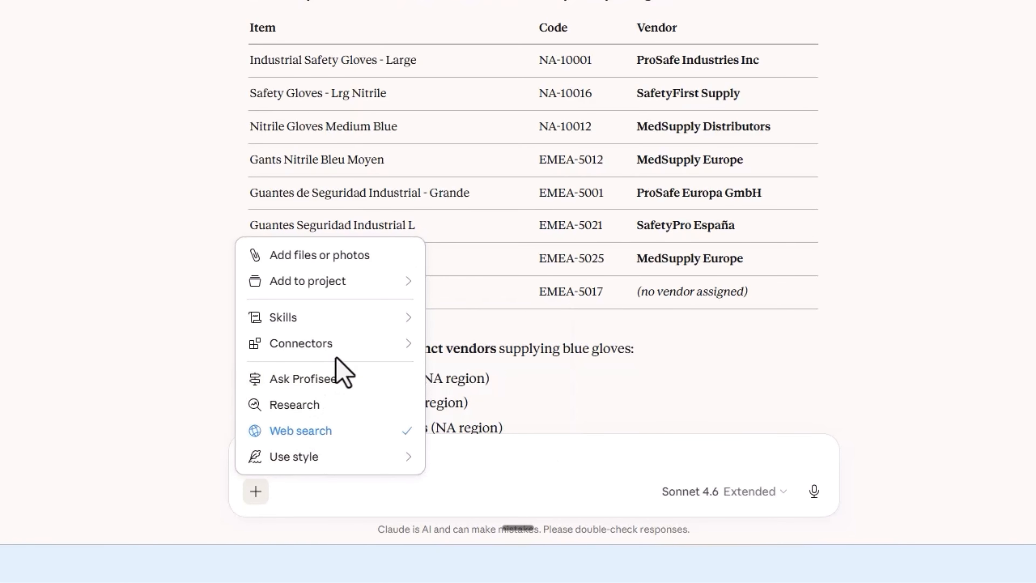
{"action": "mouse_move", "coordinate": [342, 360]}
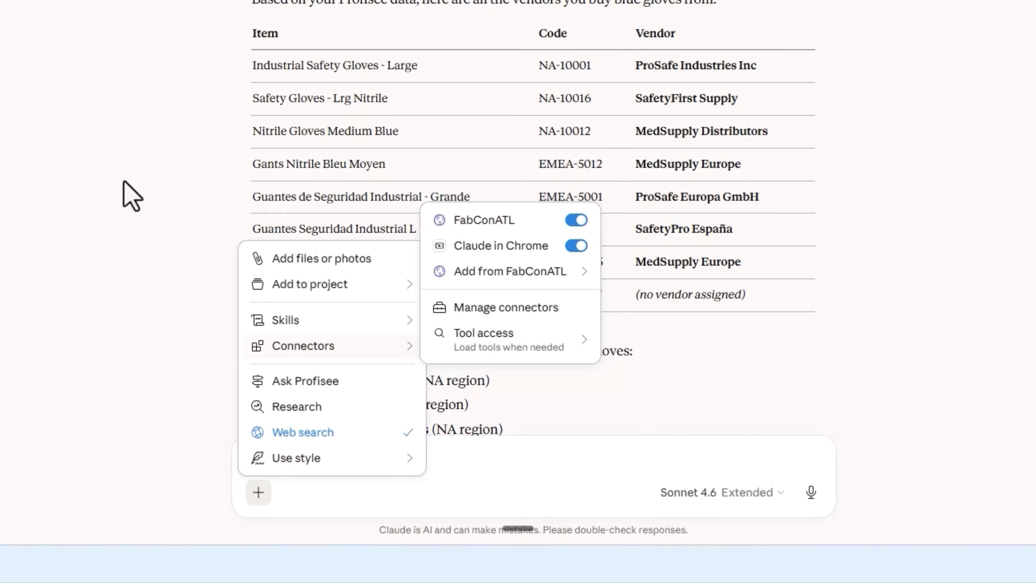
{"action": "key", "text": "Escape"}
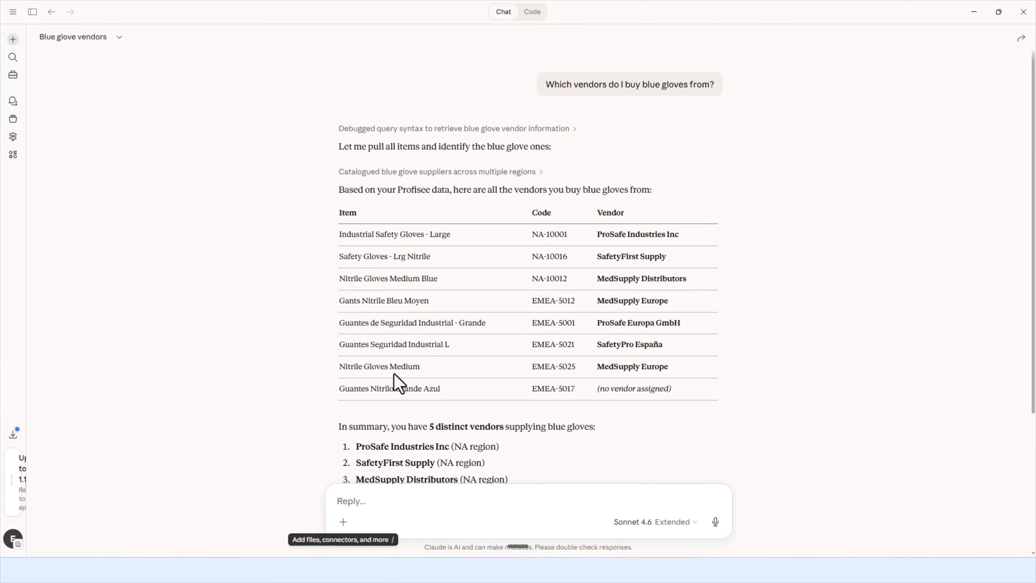
{"action": "scroll", "coordinate": [401, 381], "scroll_direction": "down", "scroll_amount": 3}
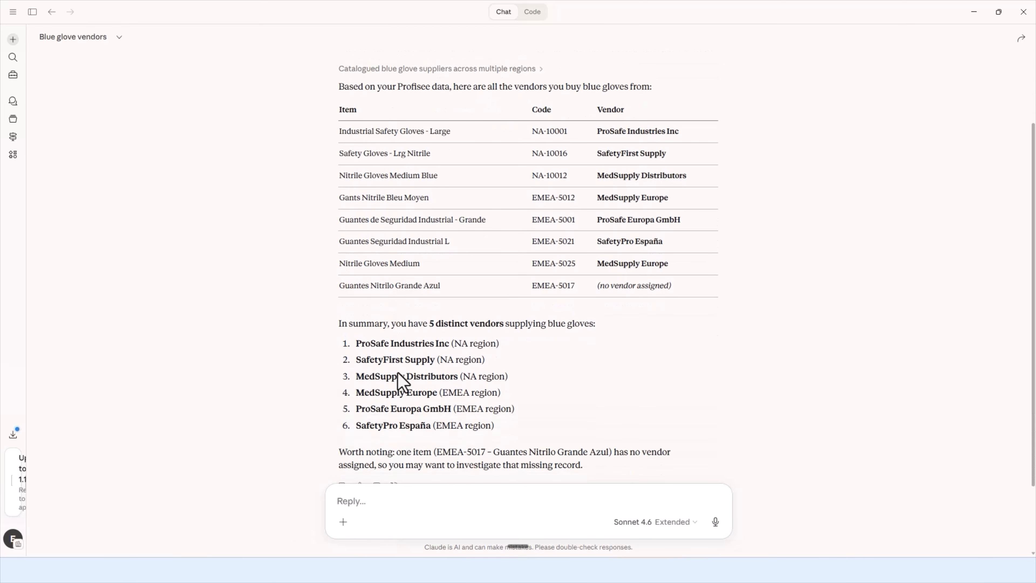